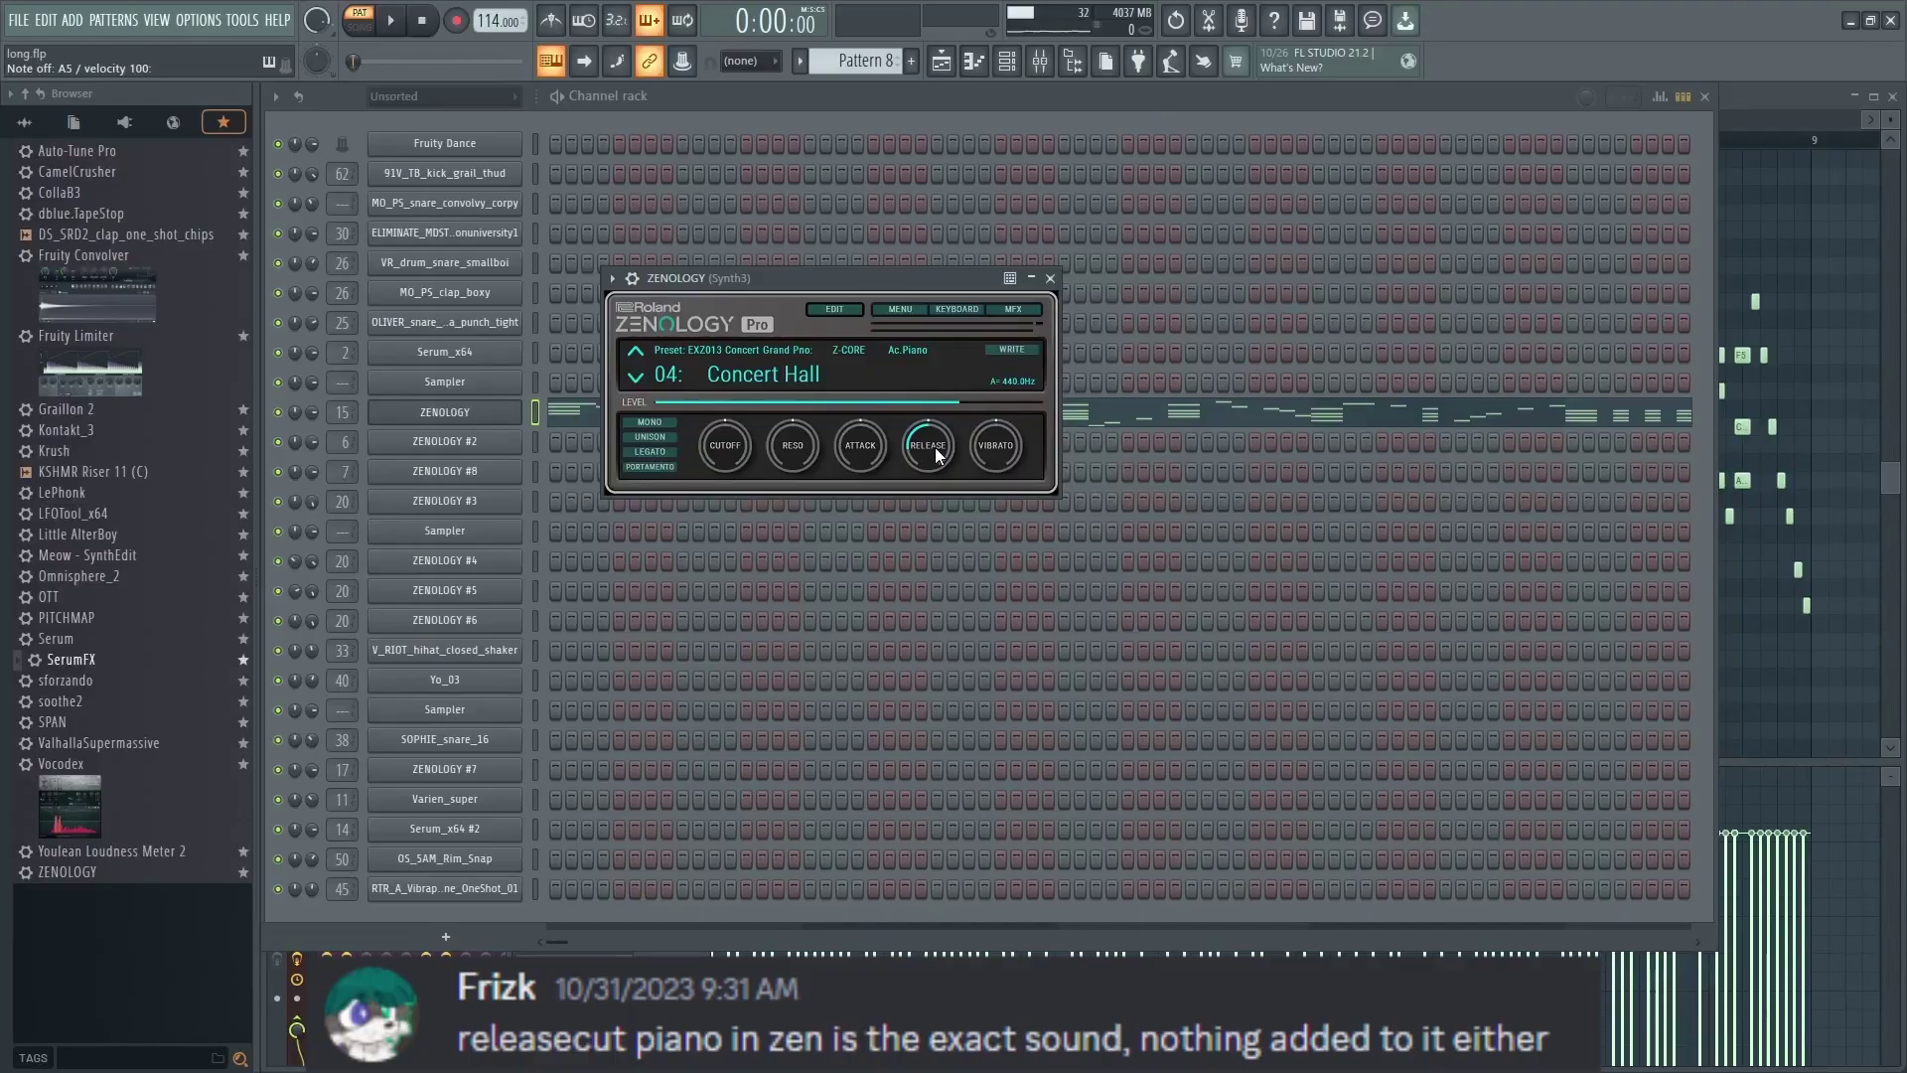
- Open the piano roll of the ZENOLOGY piano channel in Pattern 8 and play back its opening notes
key("F7")
key("space")
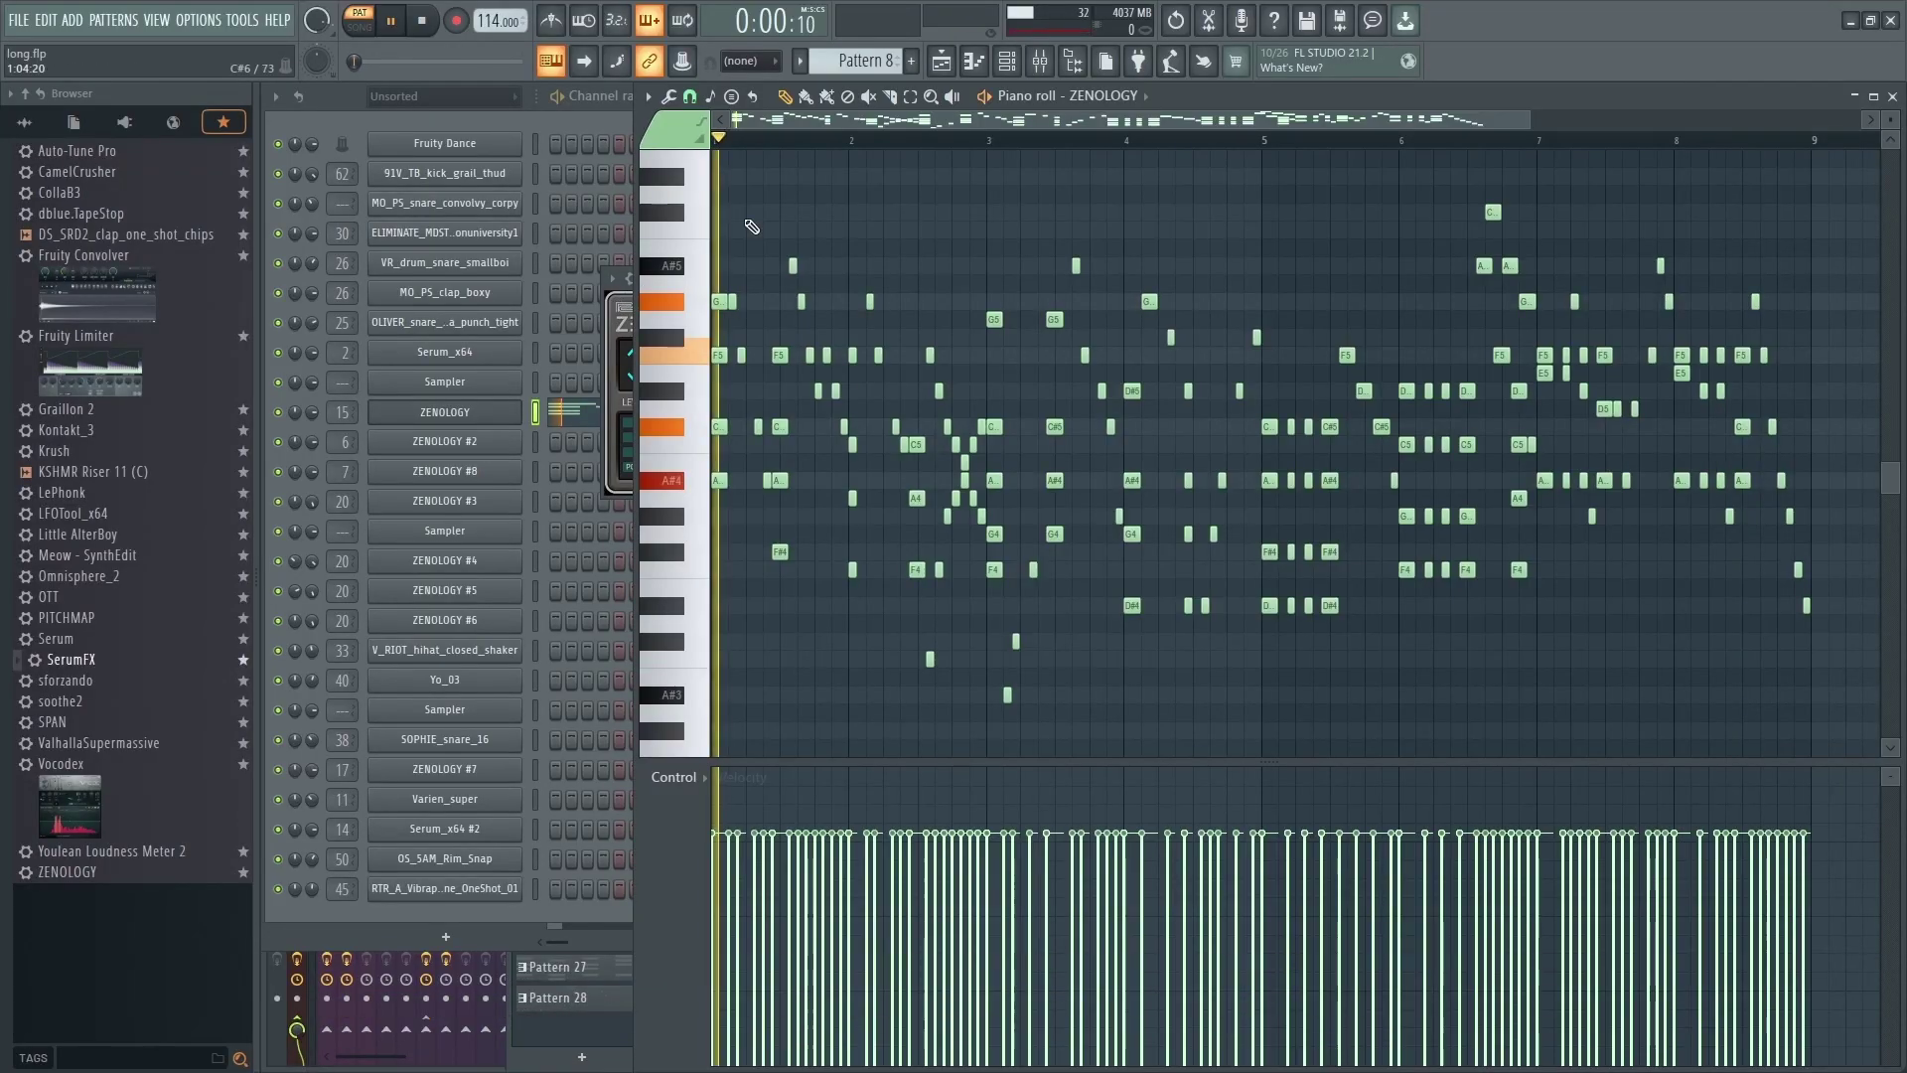
scroll(733, 400, "up", 4)
key("space")
- Open the Pattern 10 clip on Track 3 of the playlist to view its piano notes
key("F5")
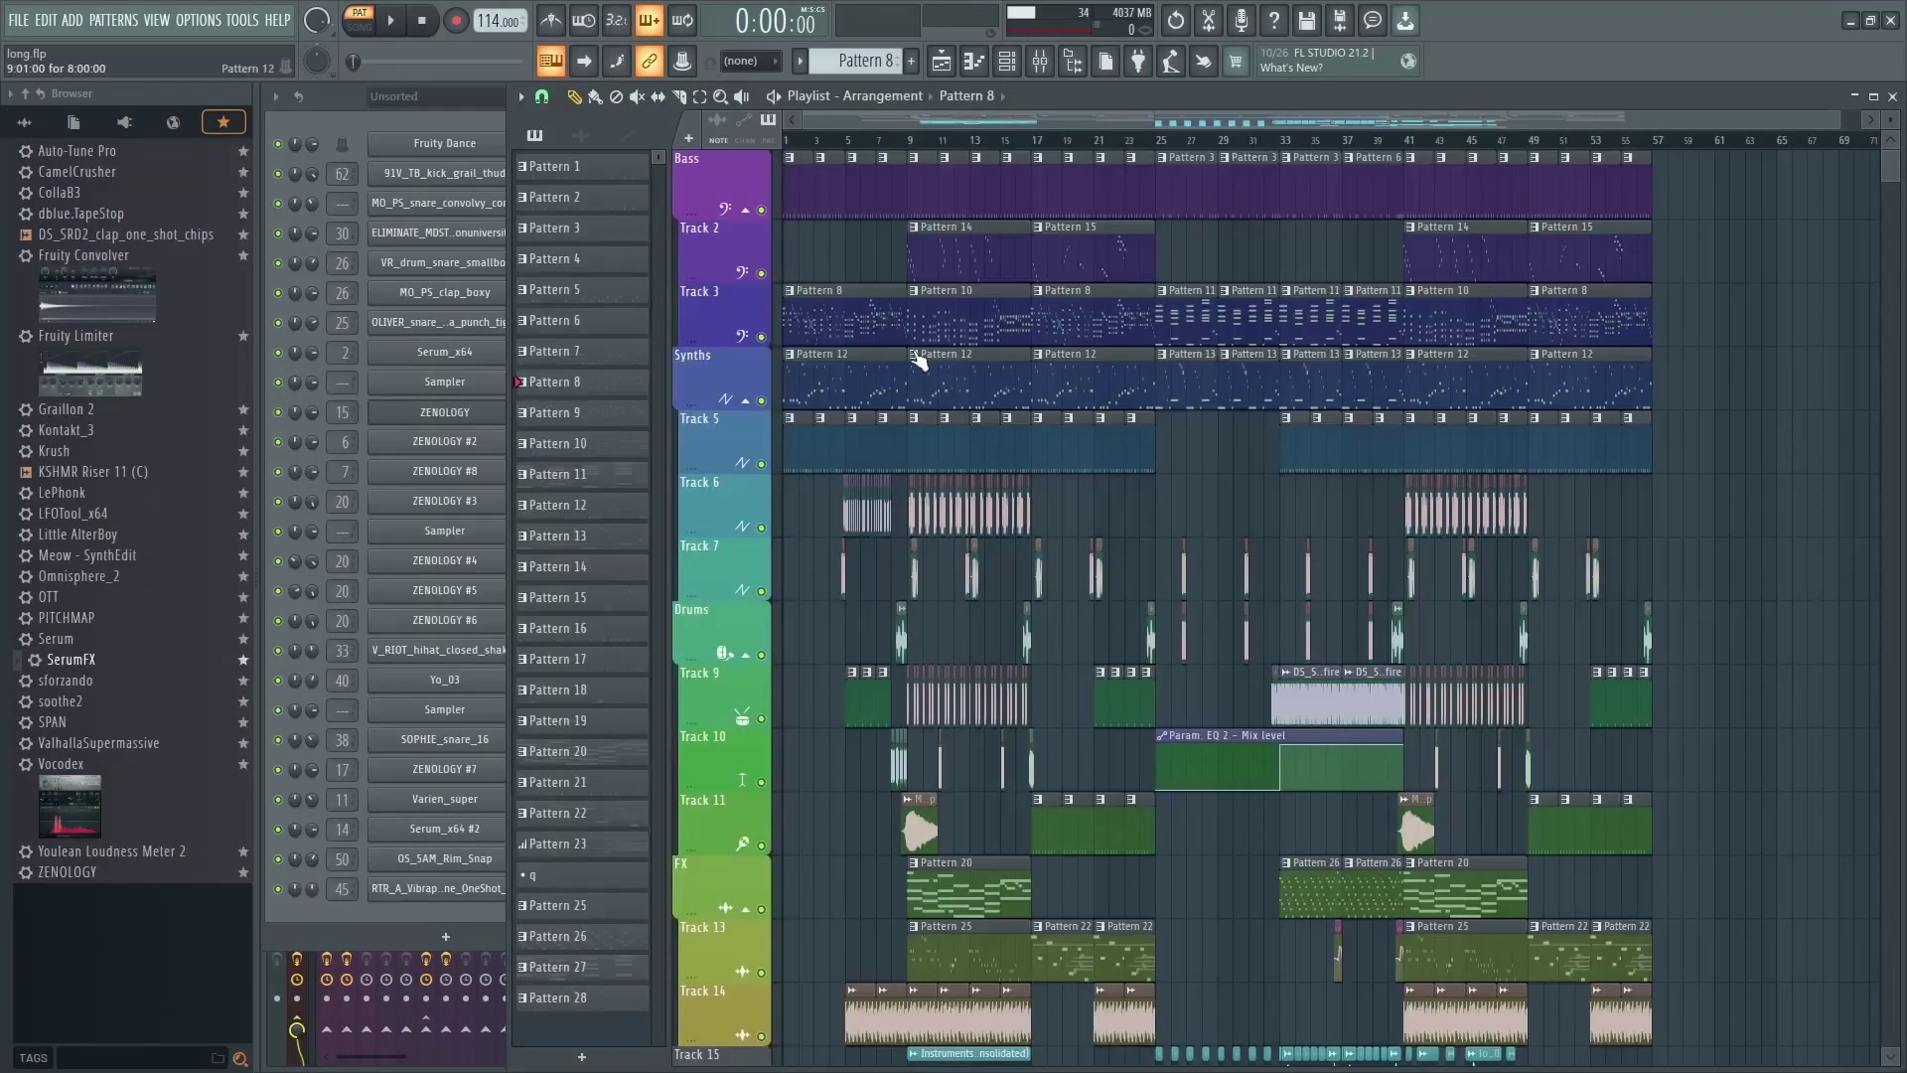
scroll(876, 359, "up", 4)
double_click(972, 317)
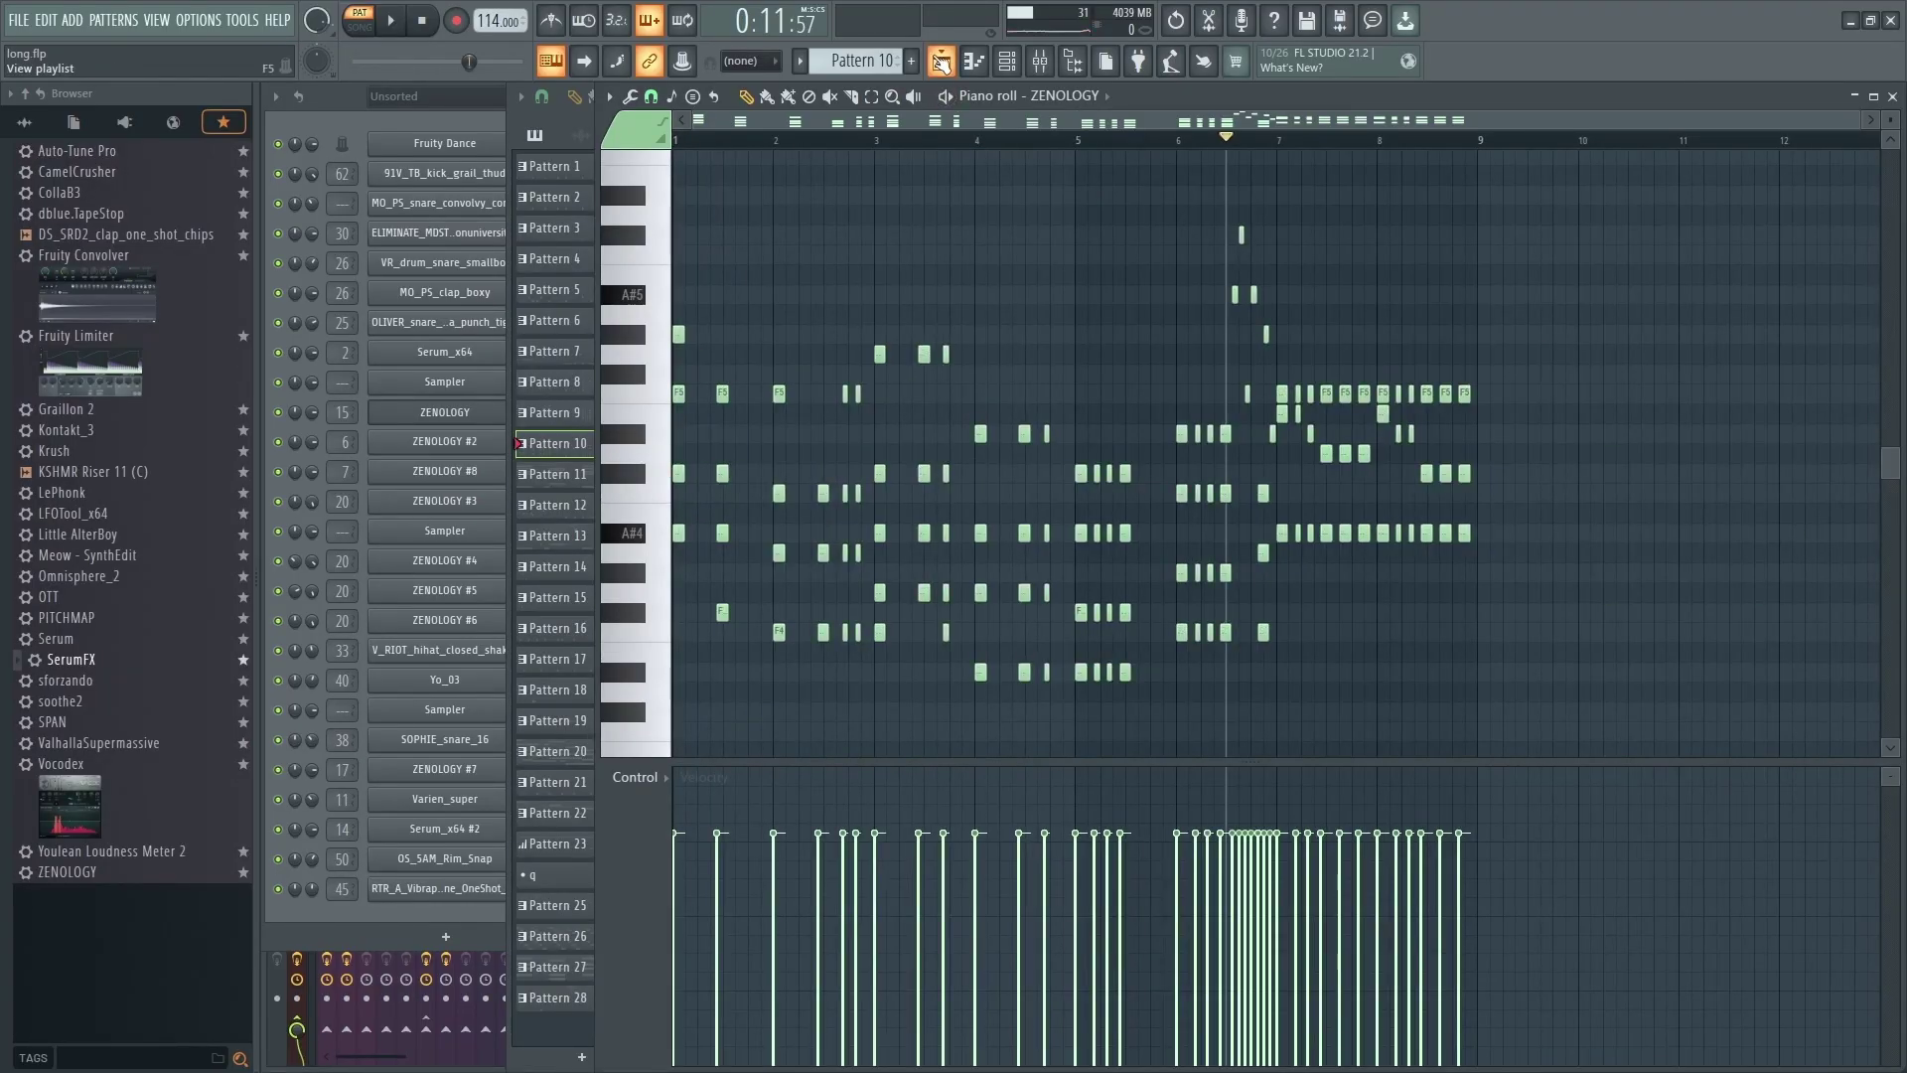
- Reopen Pattern 8 in the piano roll and audition time selections over the note runs ending bars 1 and 2
left_click(939, 63)
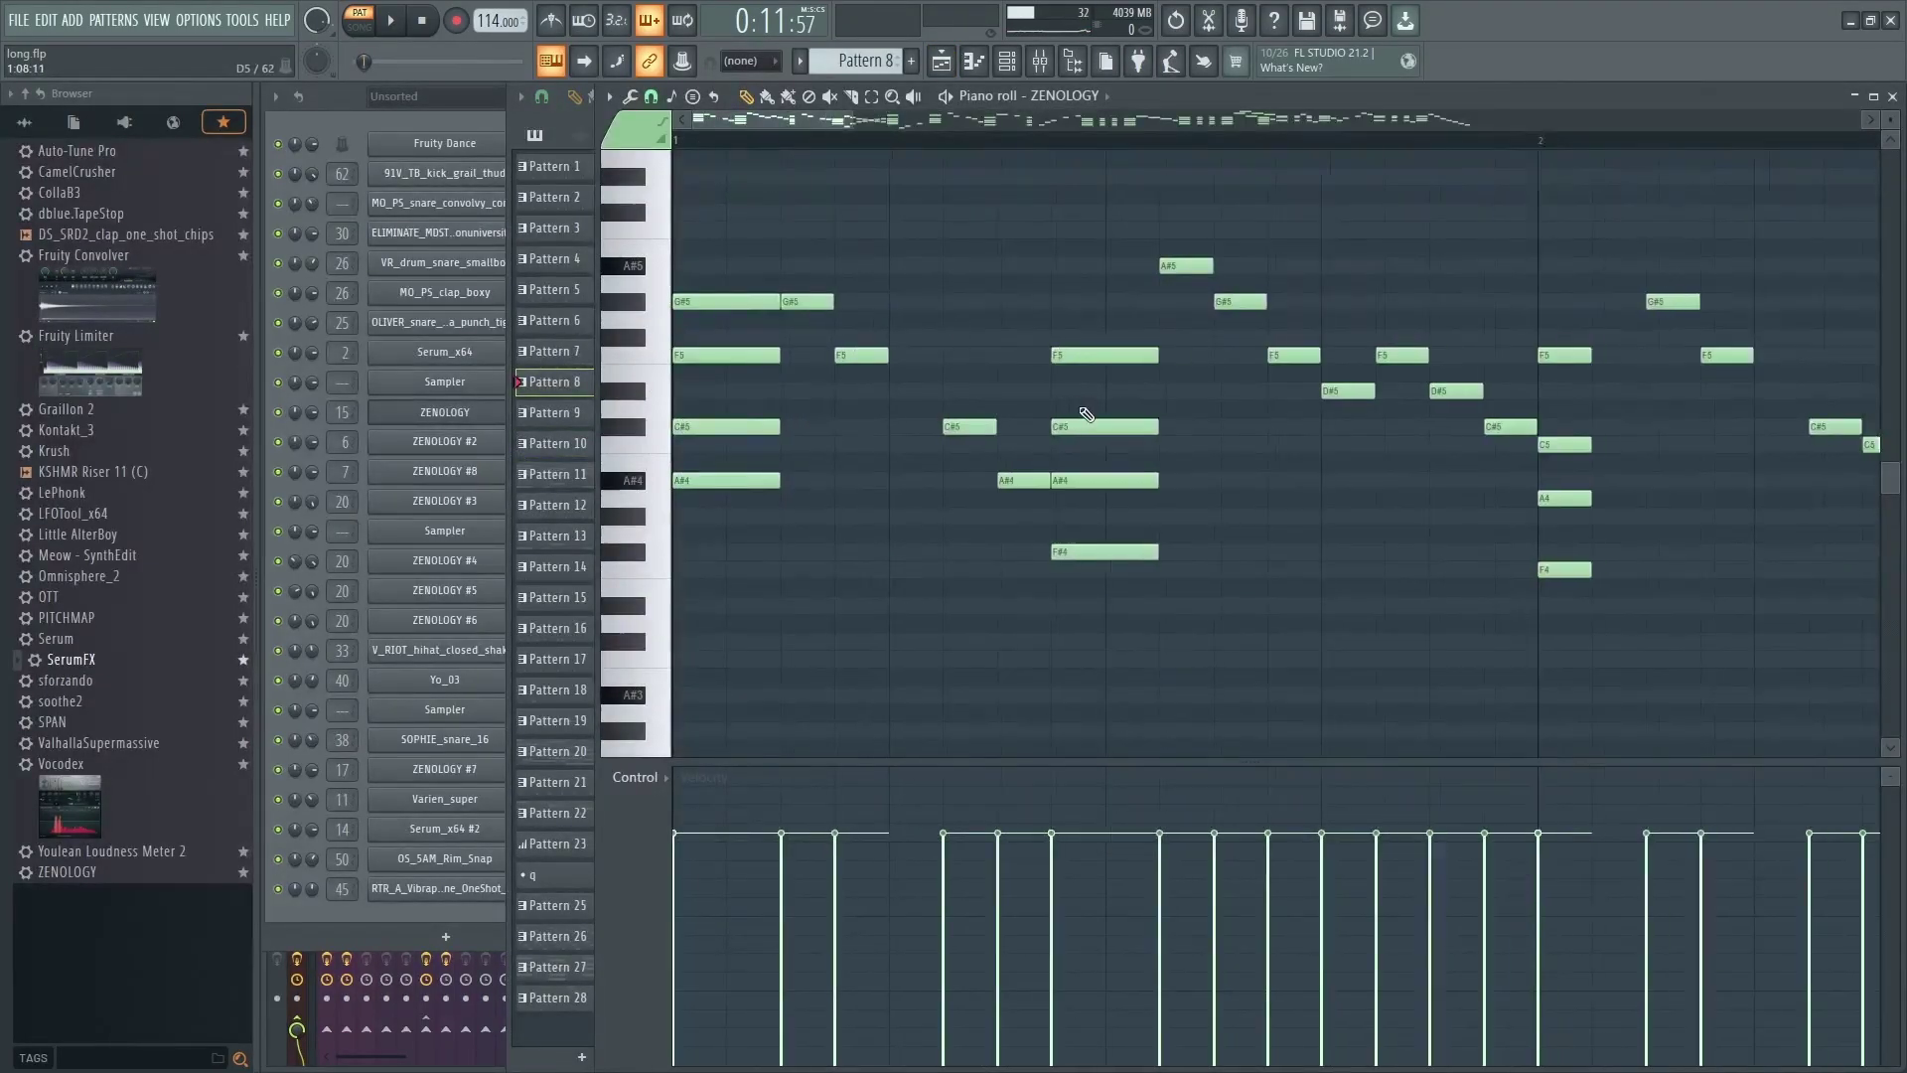
scroll(1087, 415, "down", 1)
left_click_drag(748, 140, 931, 157)
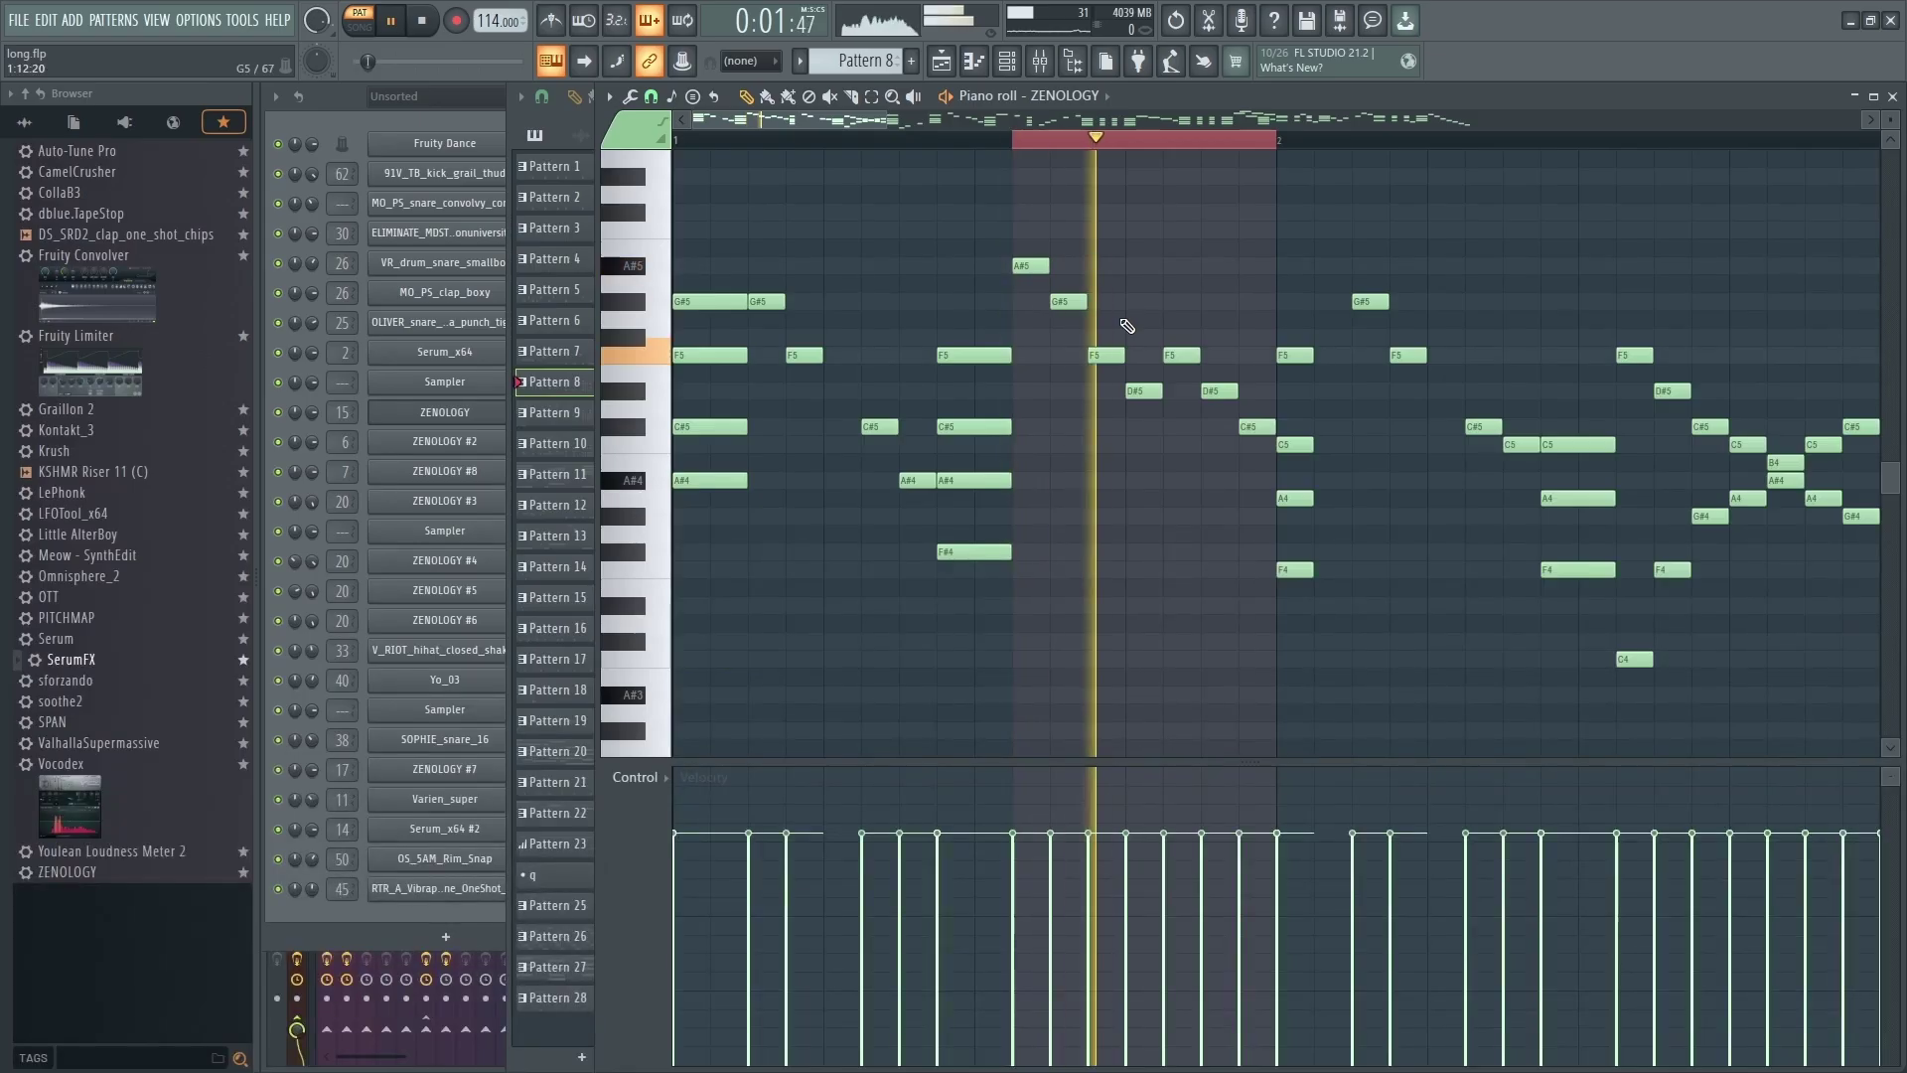
left_click_drag(736, 160, 1281, 167)
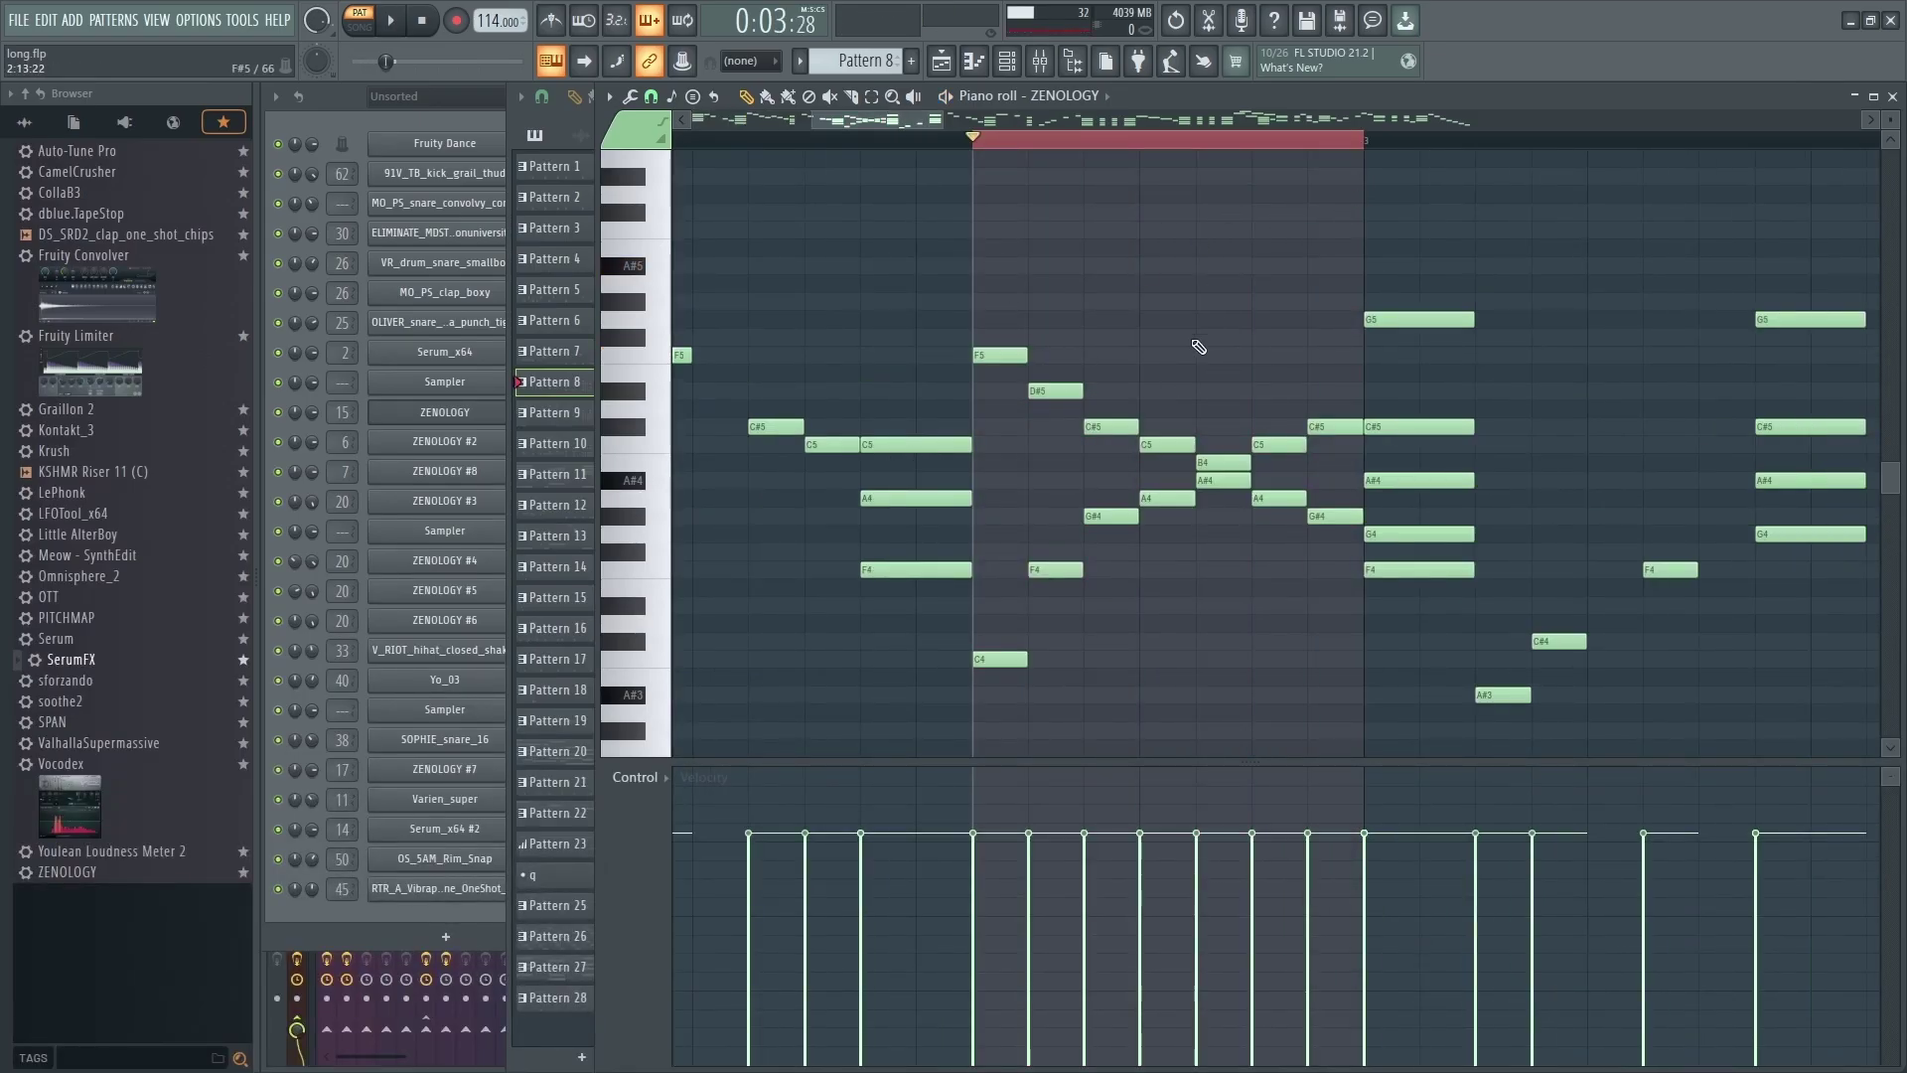
key("space")
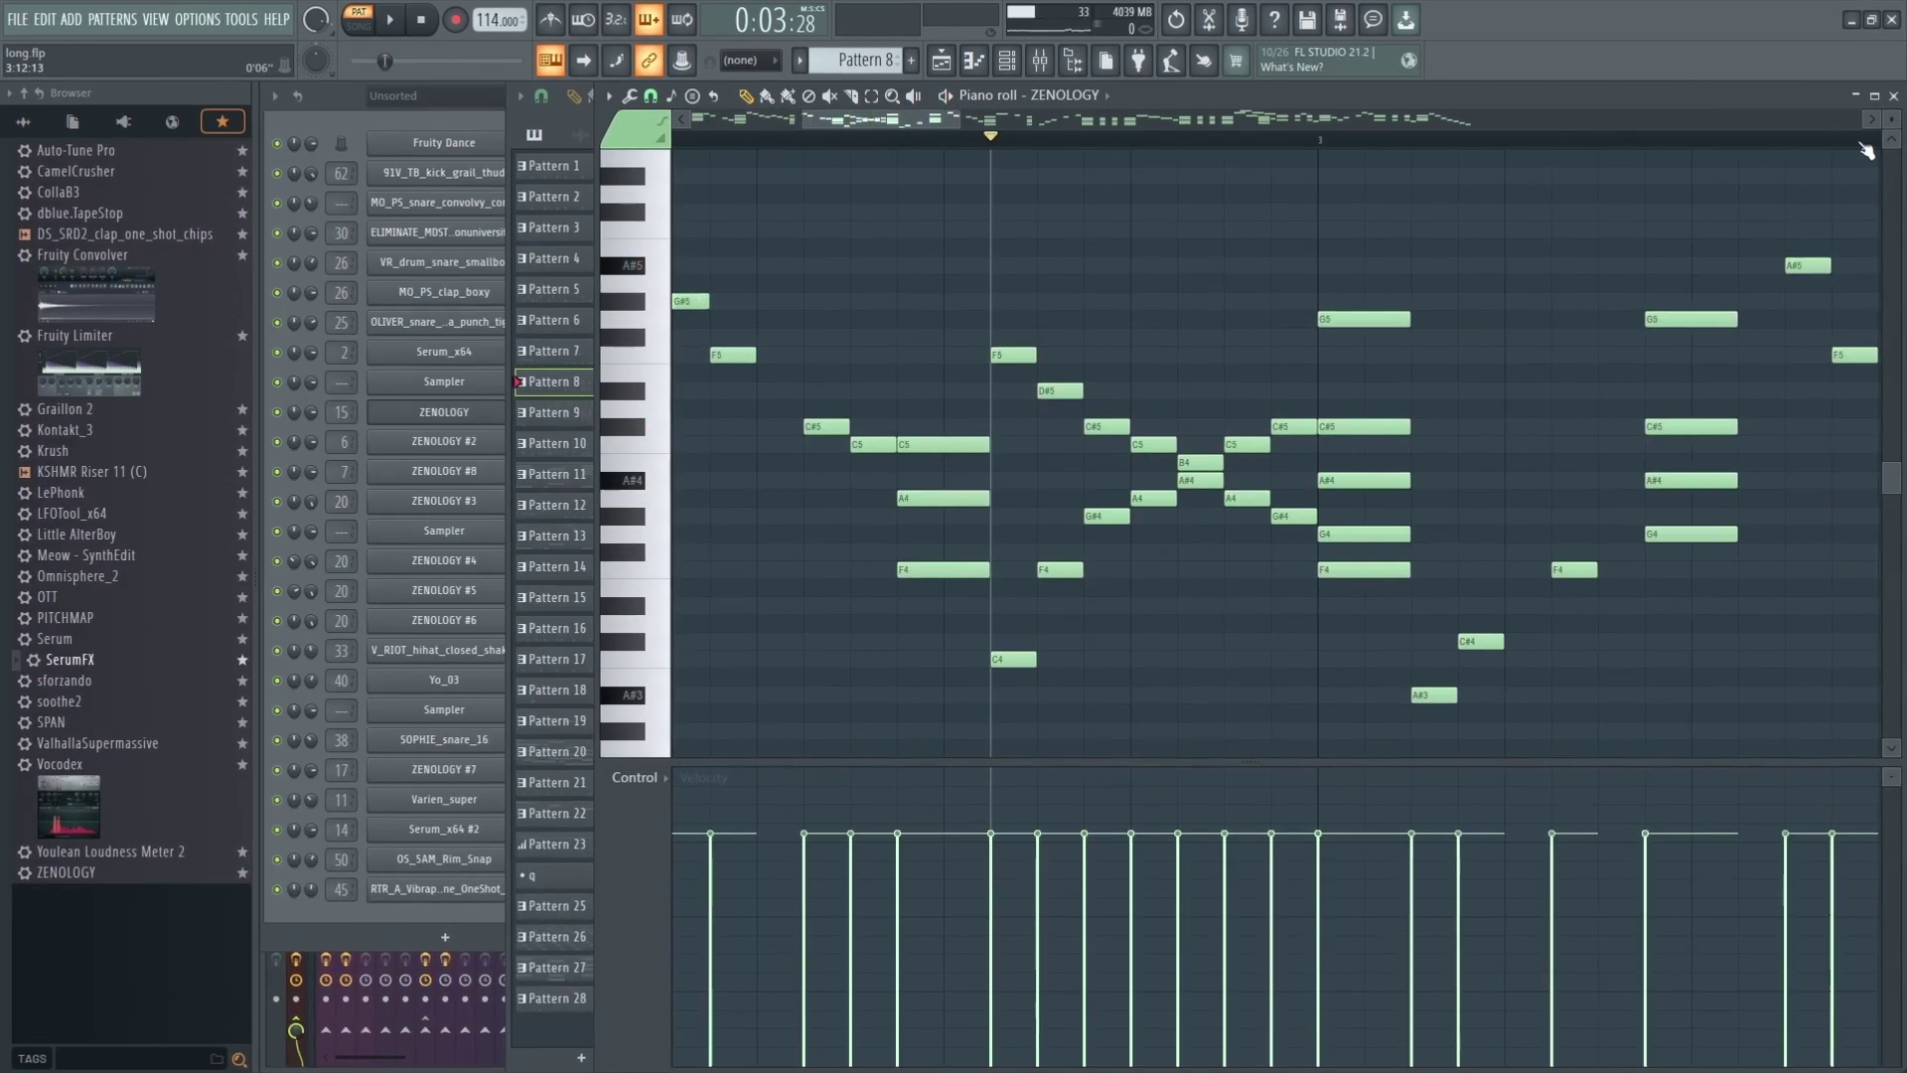
- Examine the crossing note run at the end of bar 2 in Pattern 8
left_click_drag(1891, 119, 1890, 91)
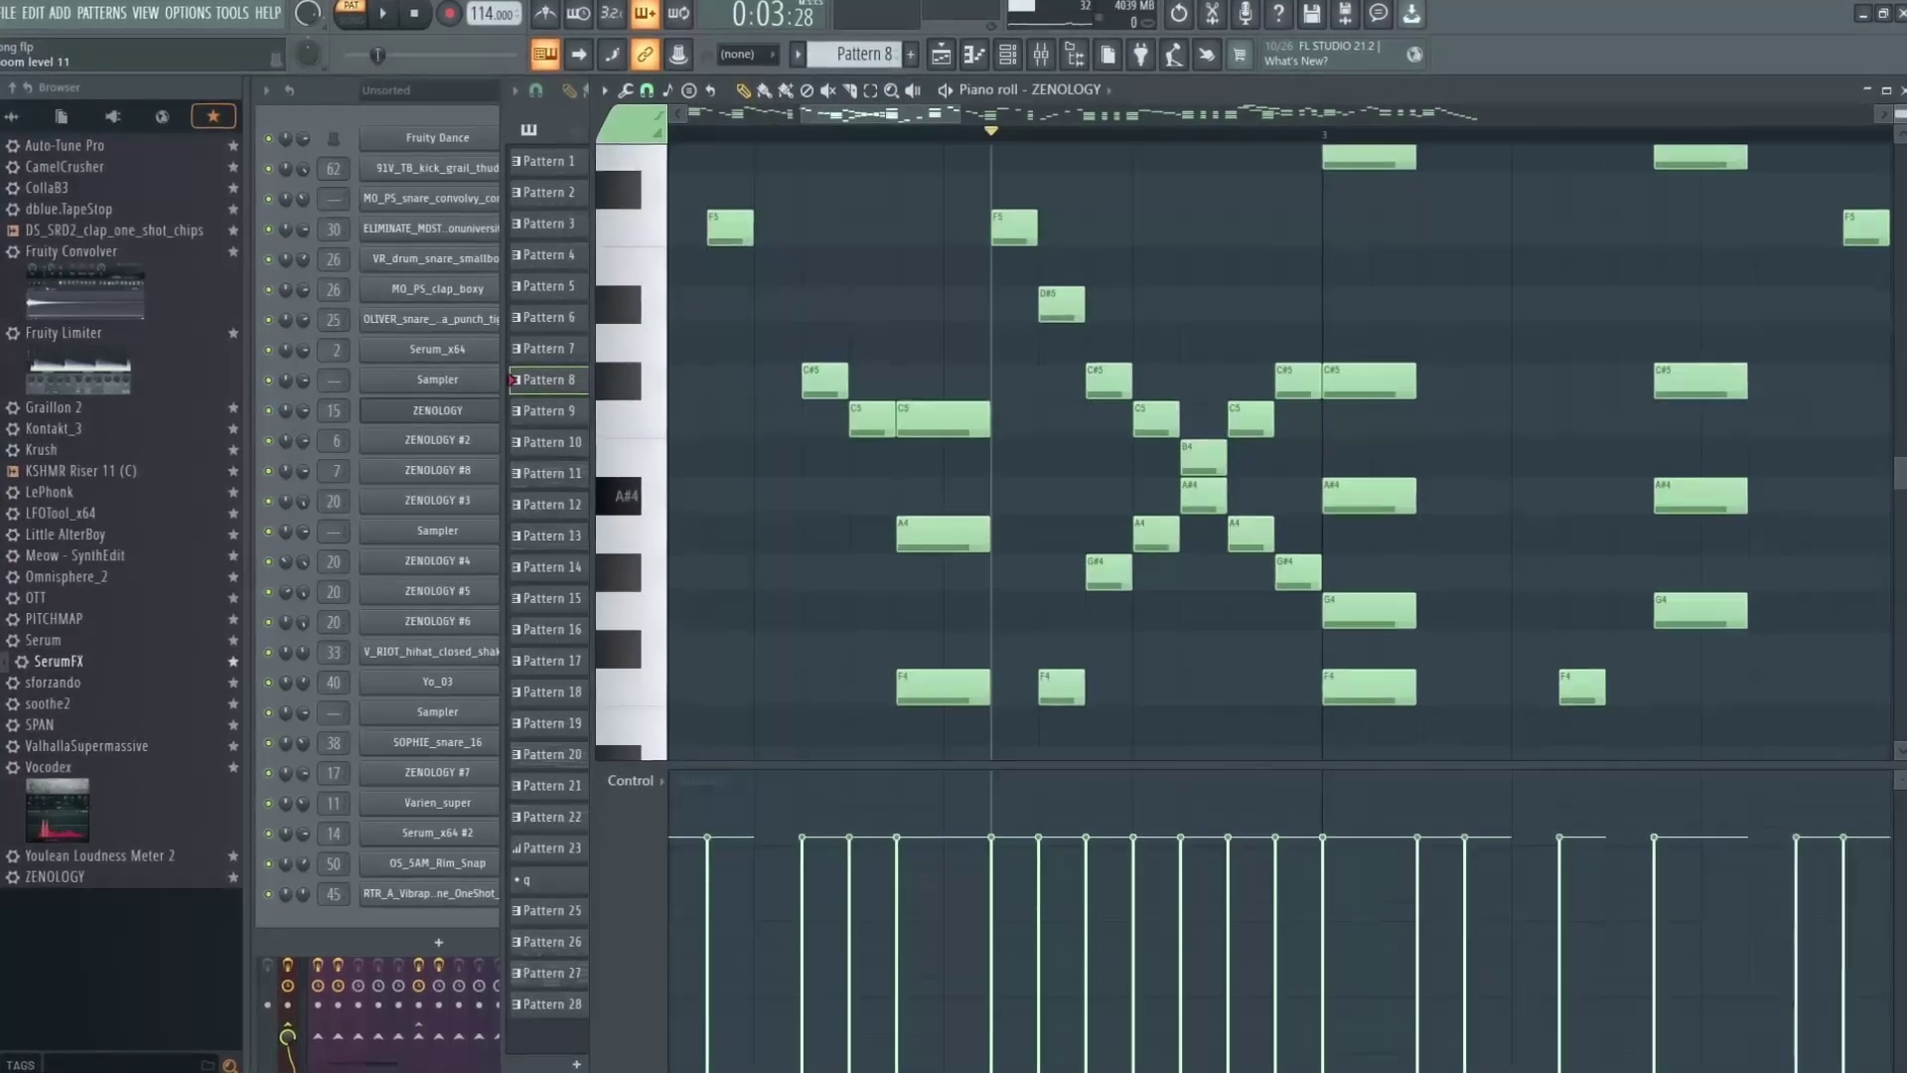
scroll(1116, 396, "down", 3)
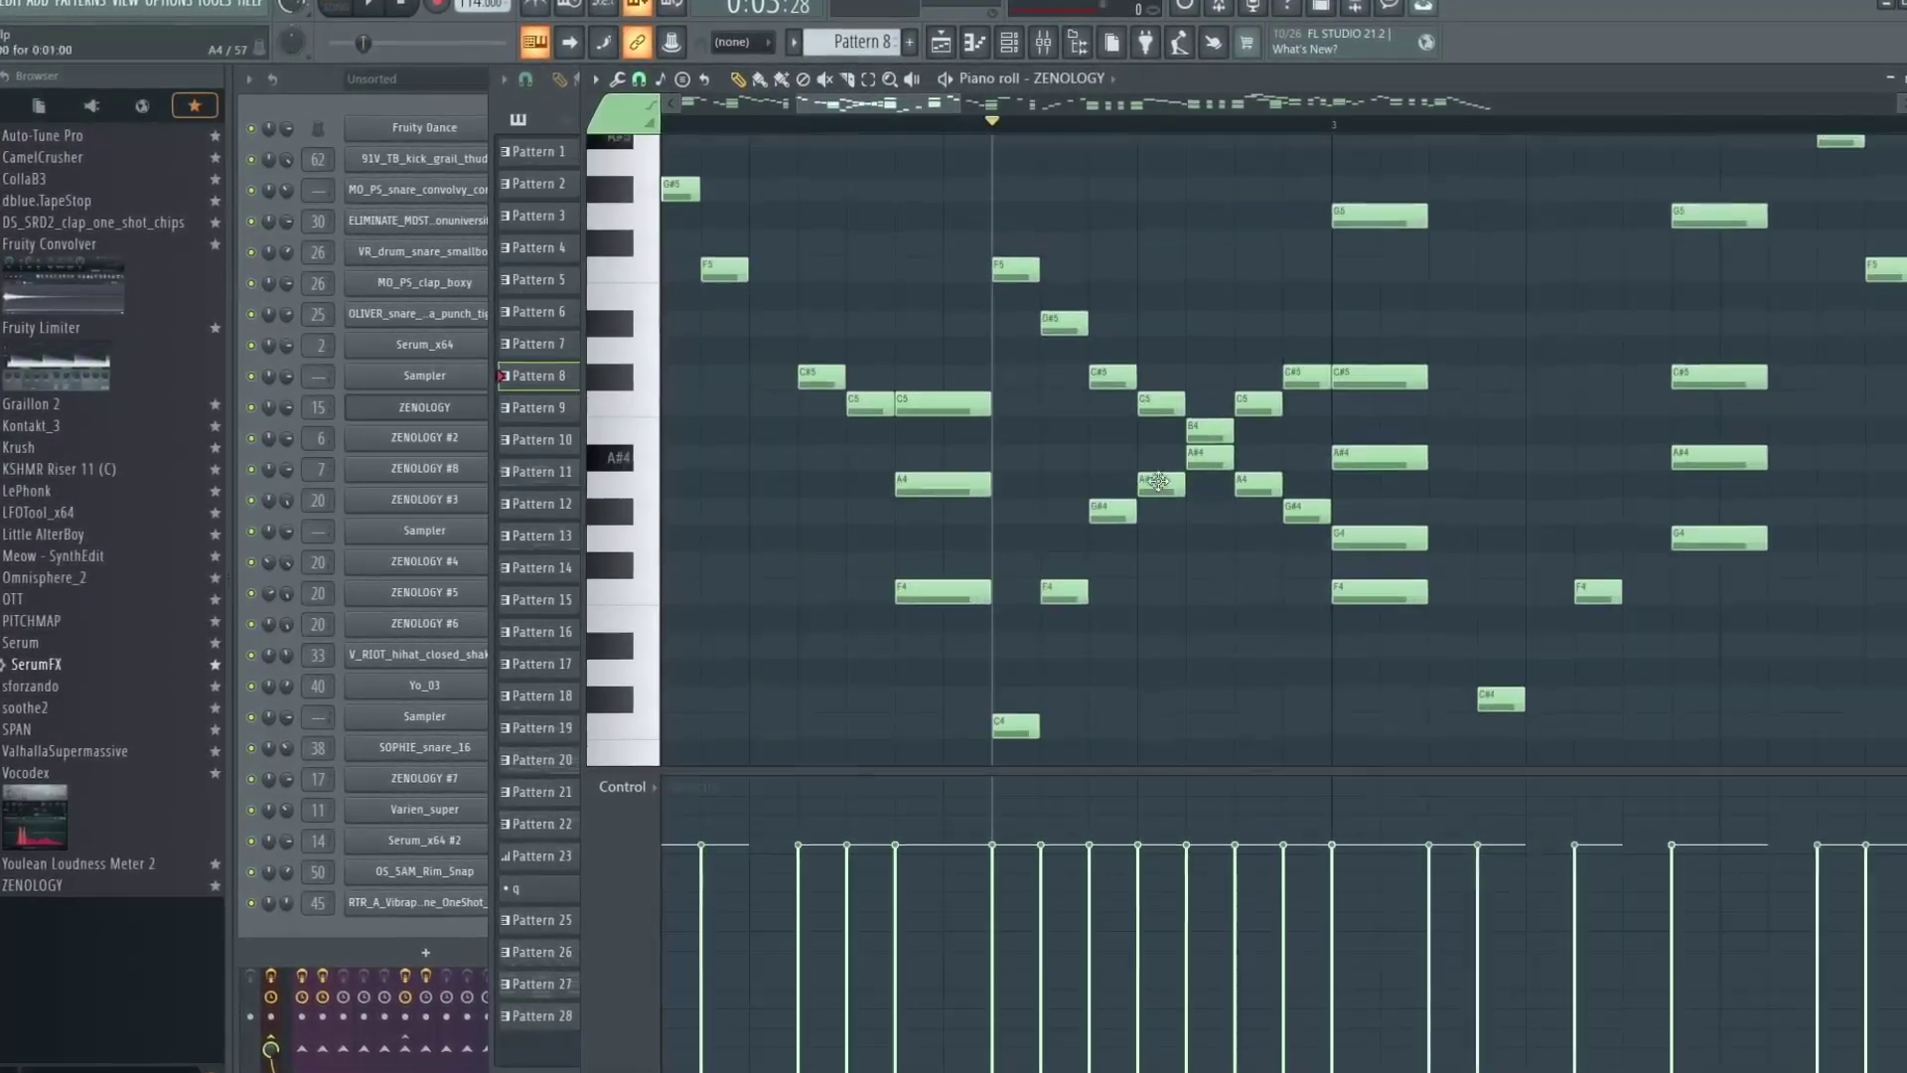
scroll(1158, 480, "up", 4)
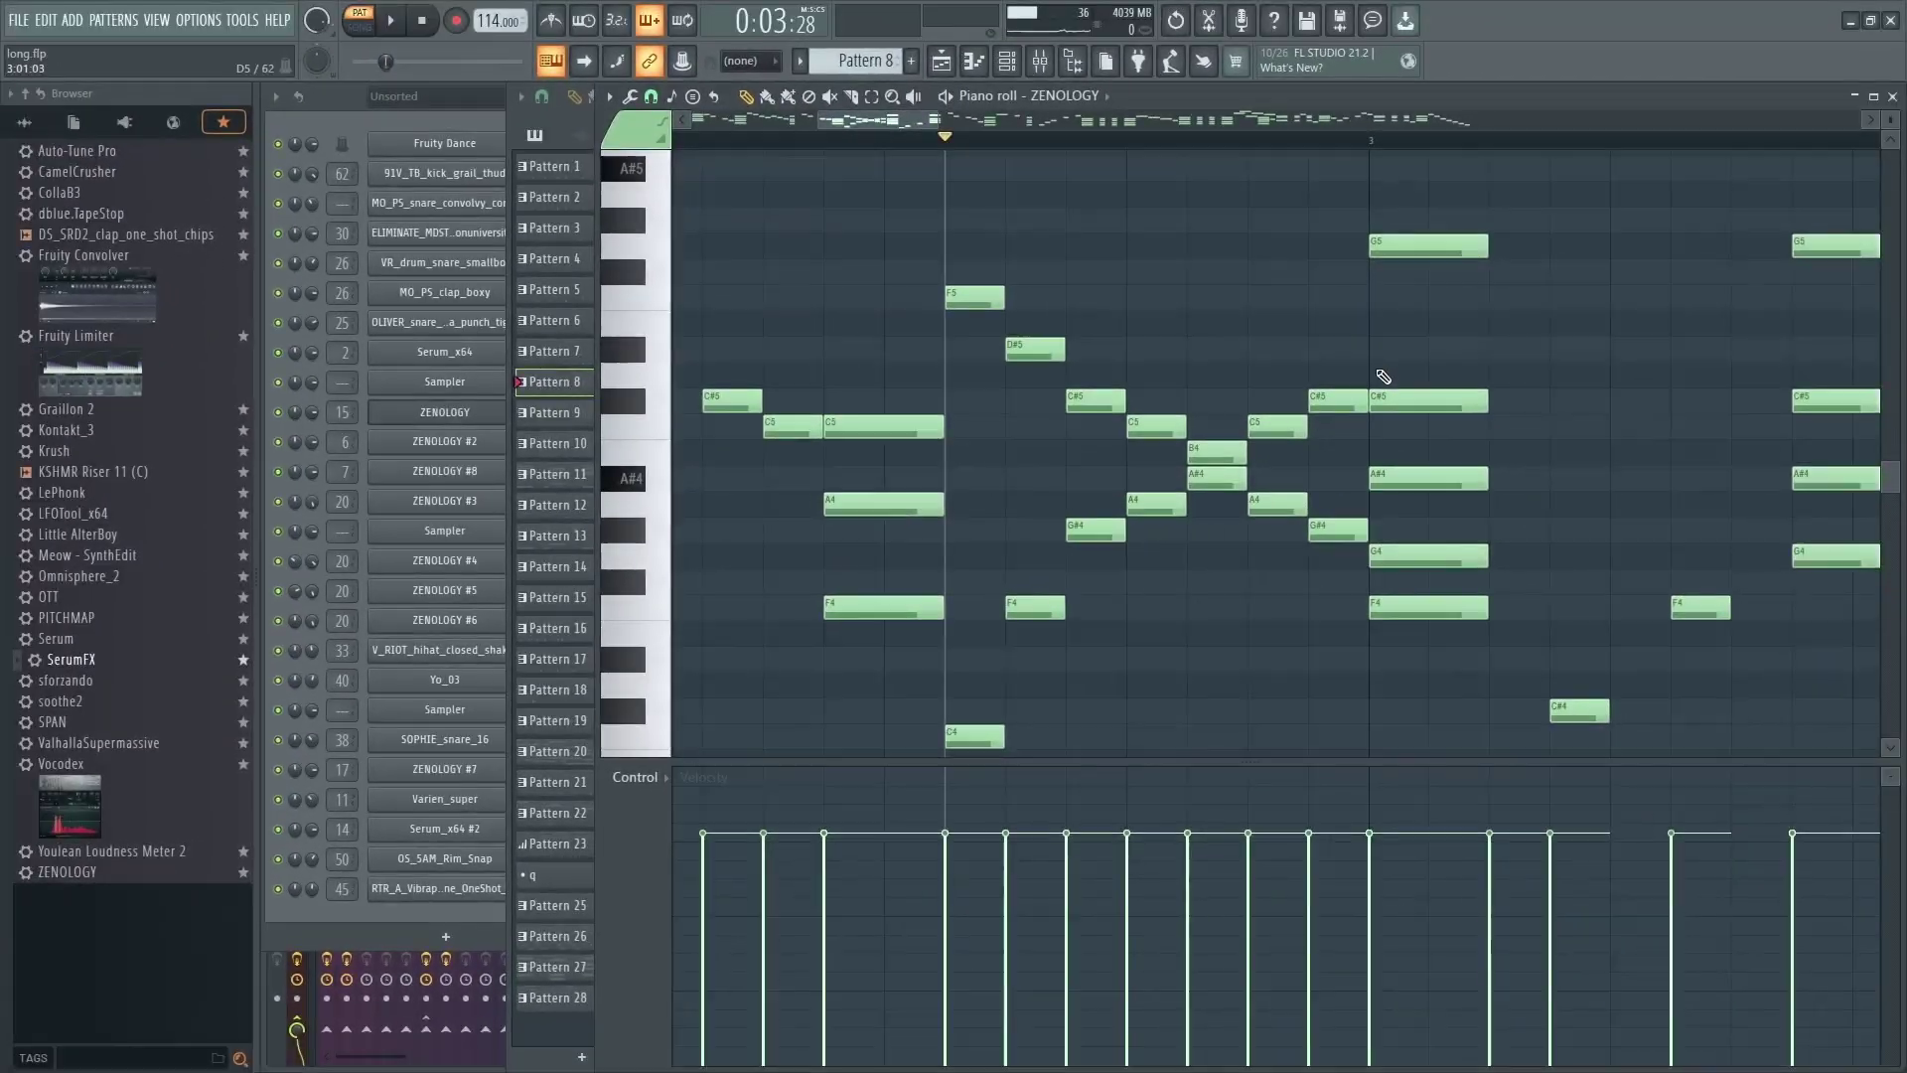
scroll(1149, 404, "down", 1)
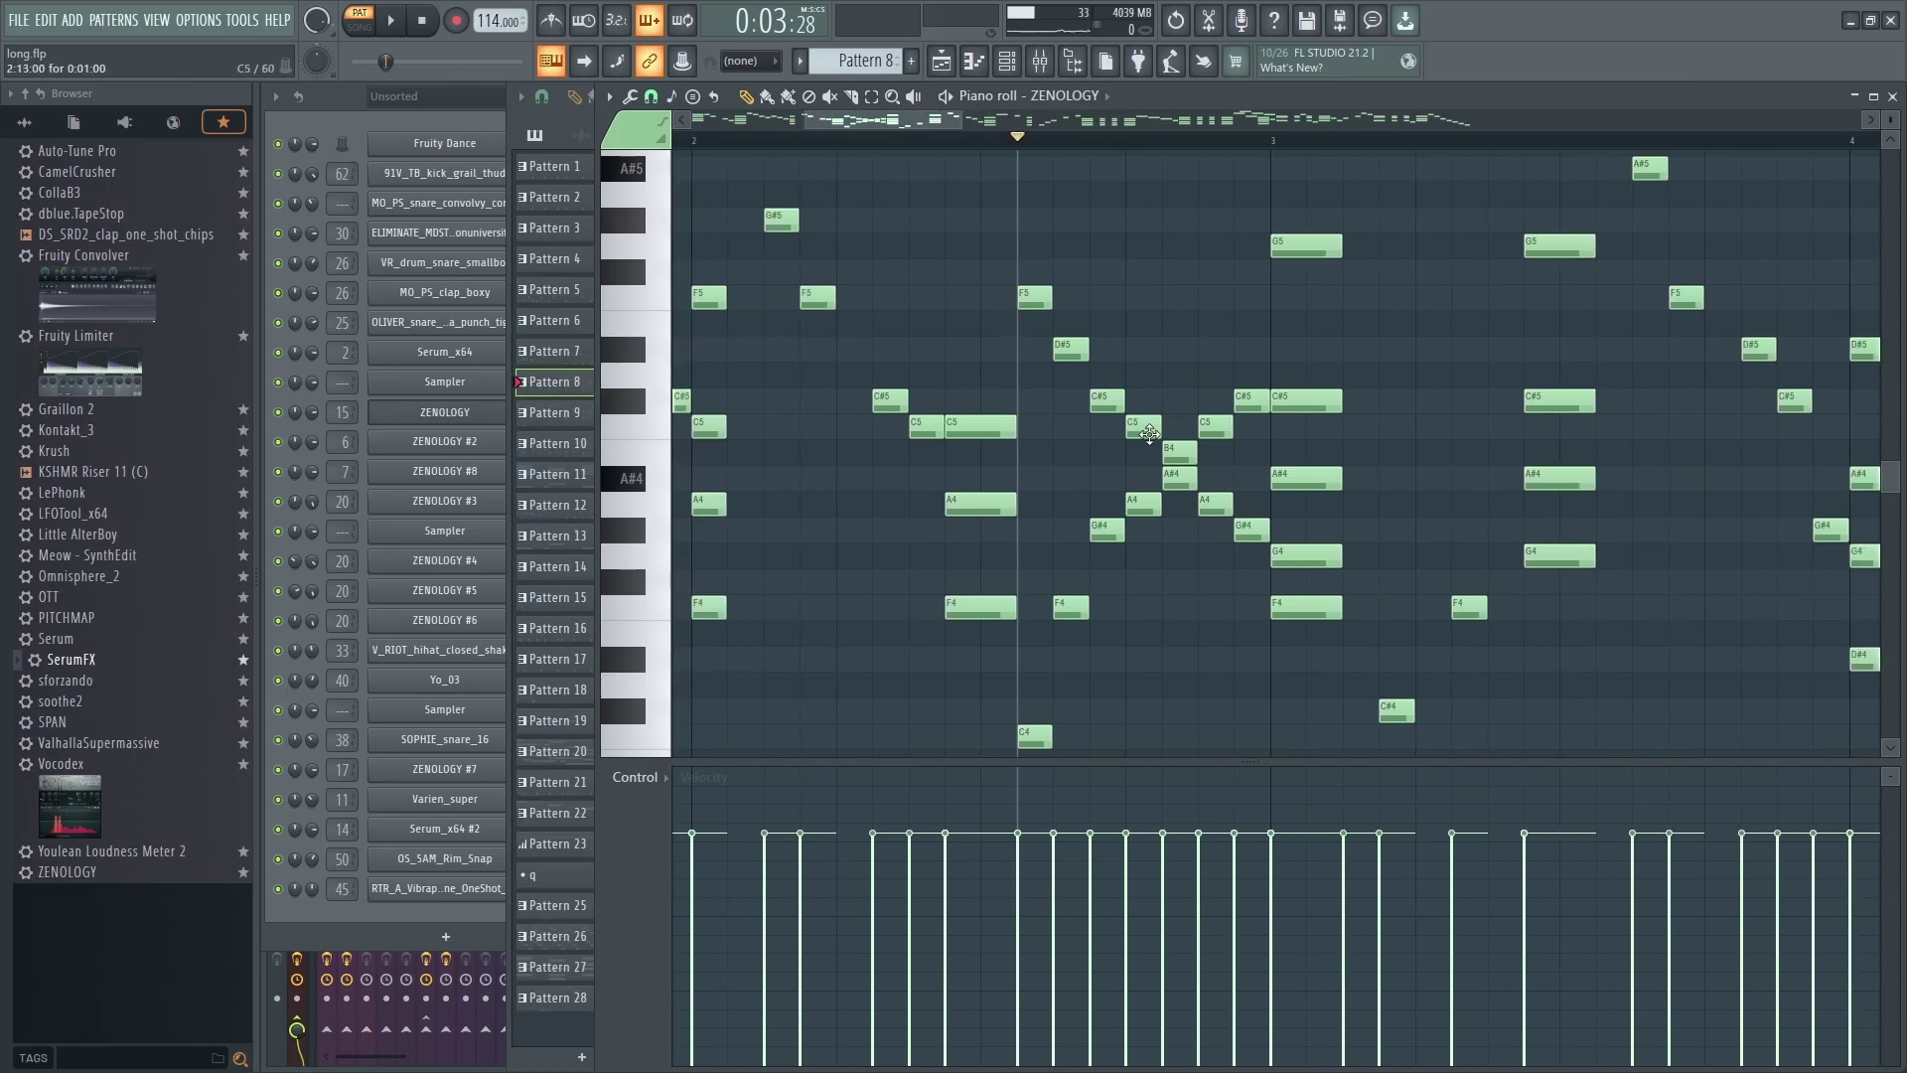
scroll(1190, 384, "up", 1)
- Open the first Pattern 12 clip on the Synths track to view its ZENOLOGY #2 notes
key("F5")
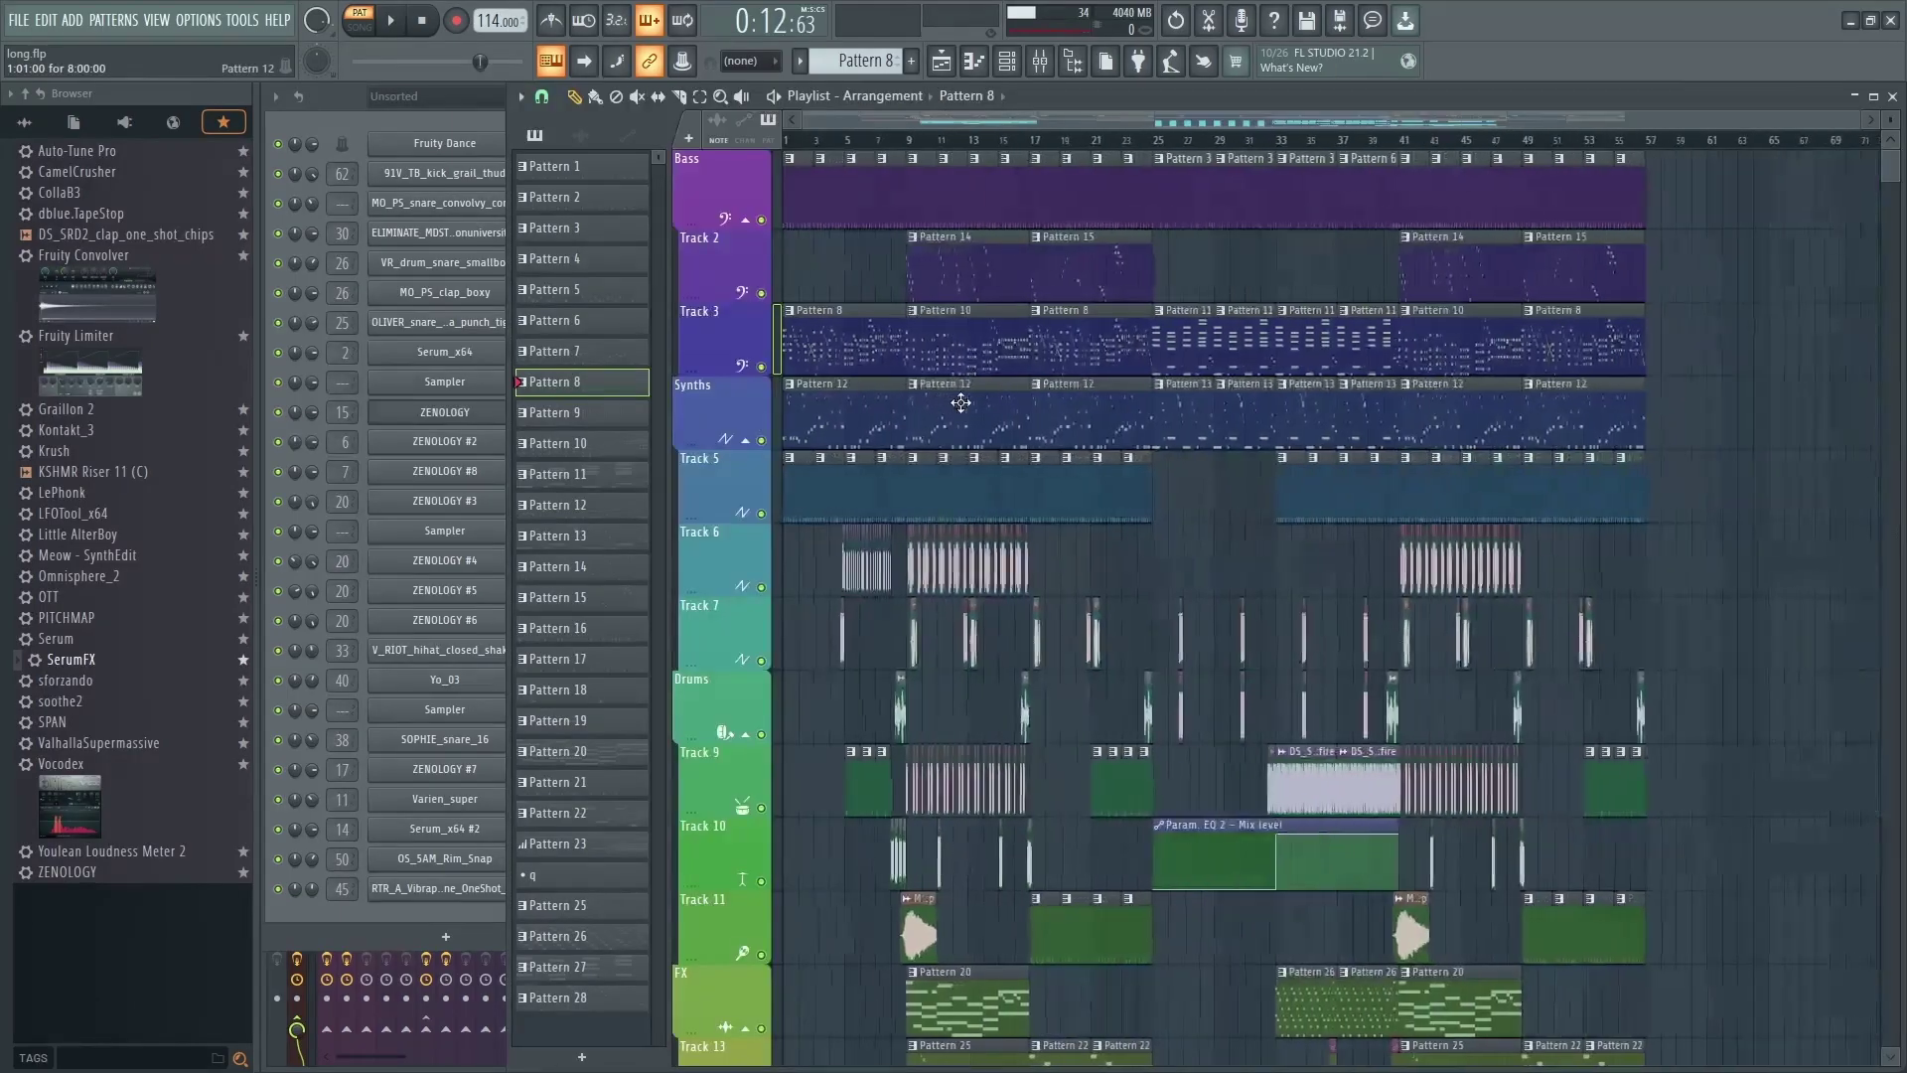
double_click(805, 373)
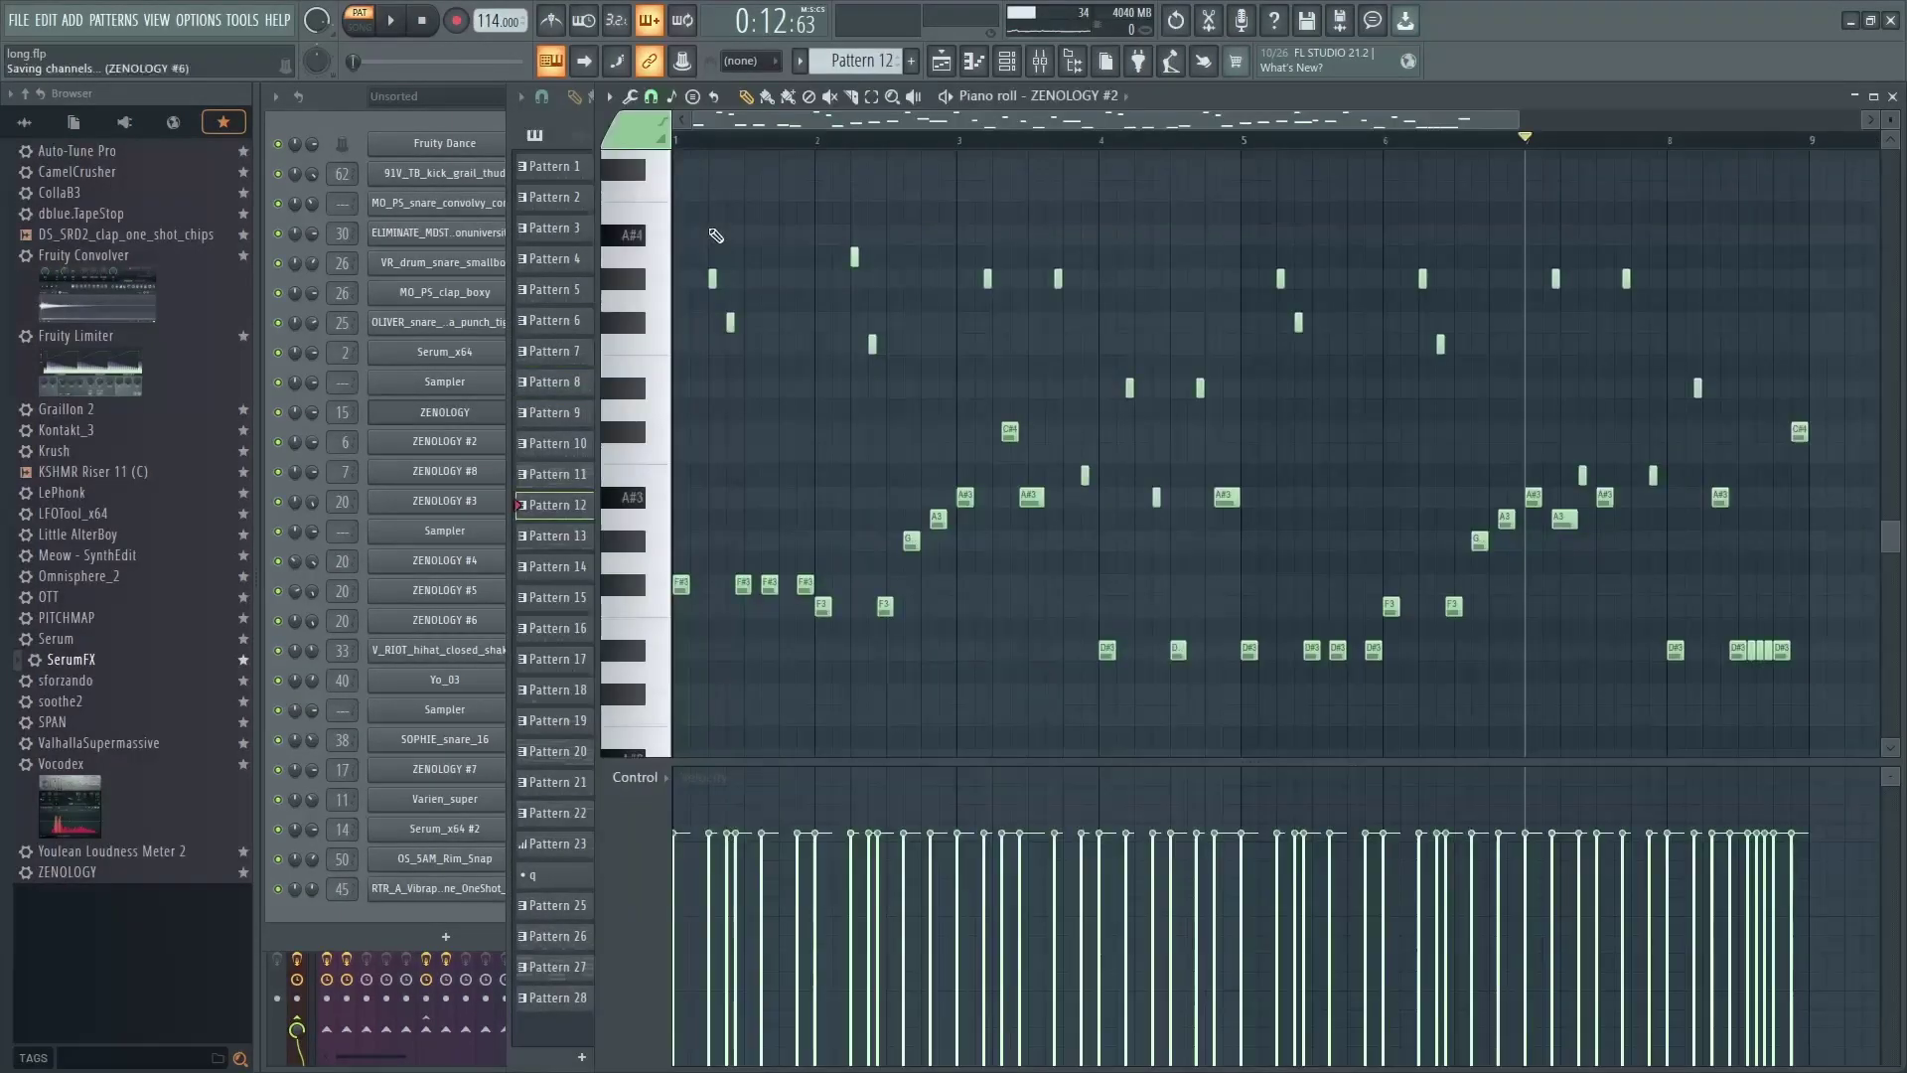
scroll(684, 516, "up", 4)
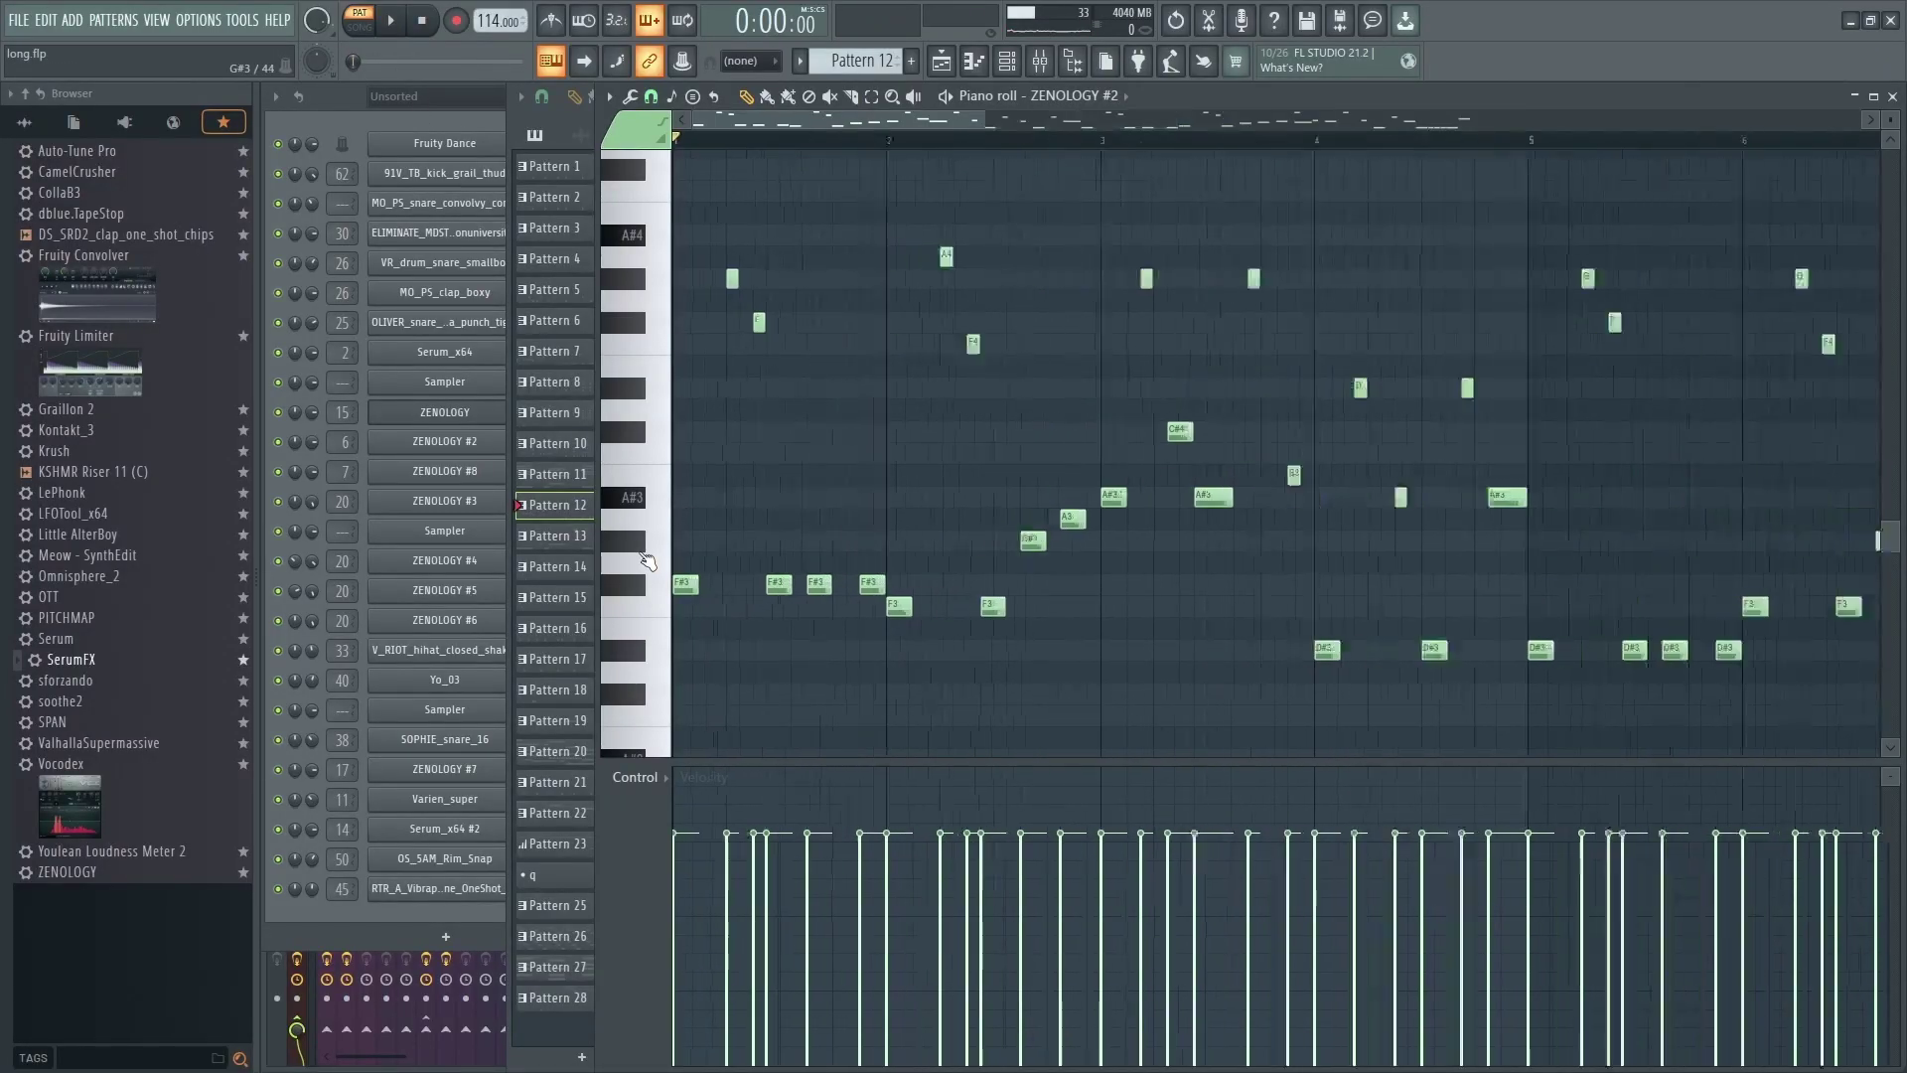
- Open the ZENOLOGY #2 instrument to view its bass preset and return to the Pattern 12 notes for playback
left_click(480, 440)
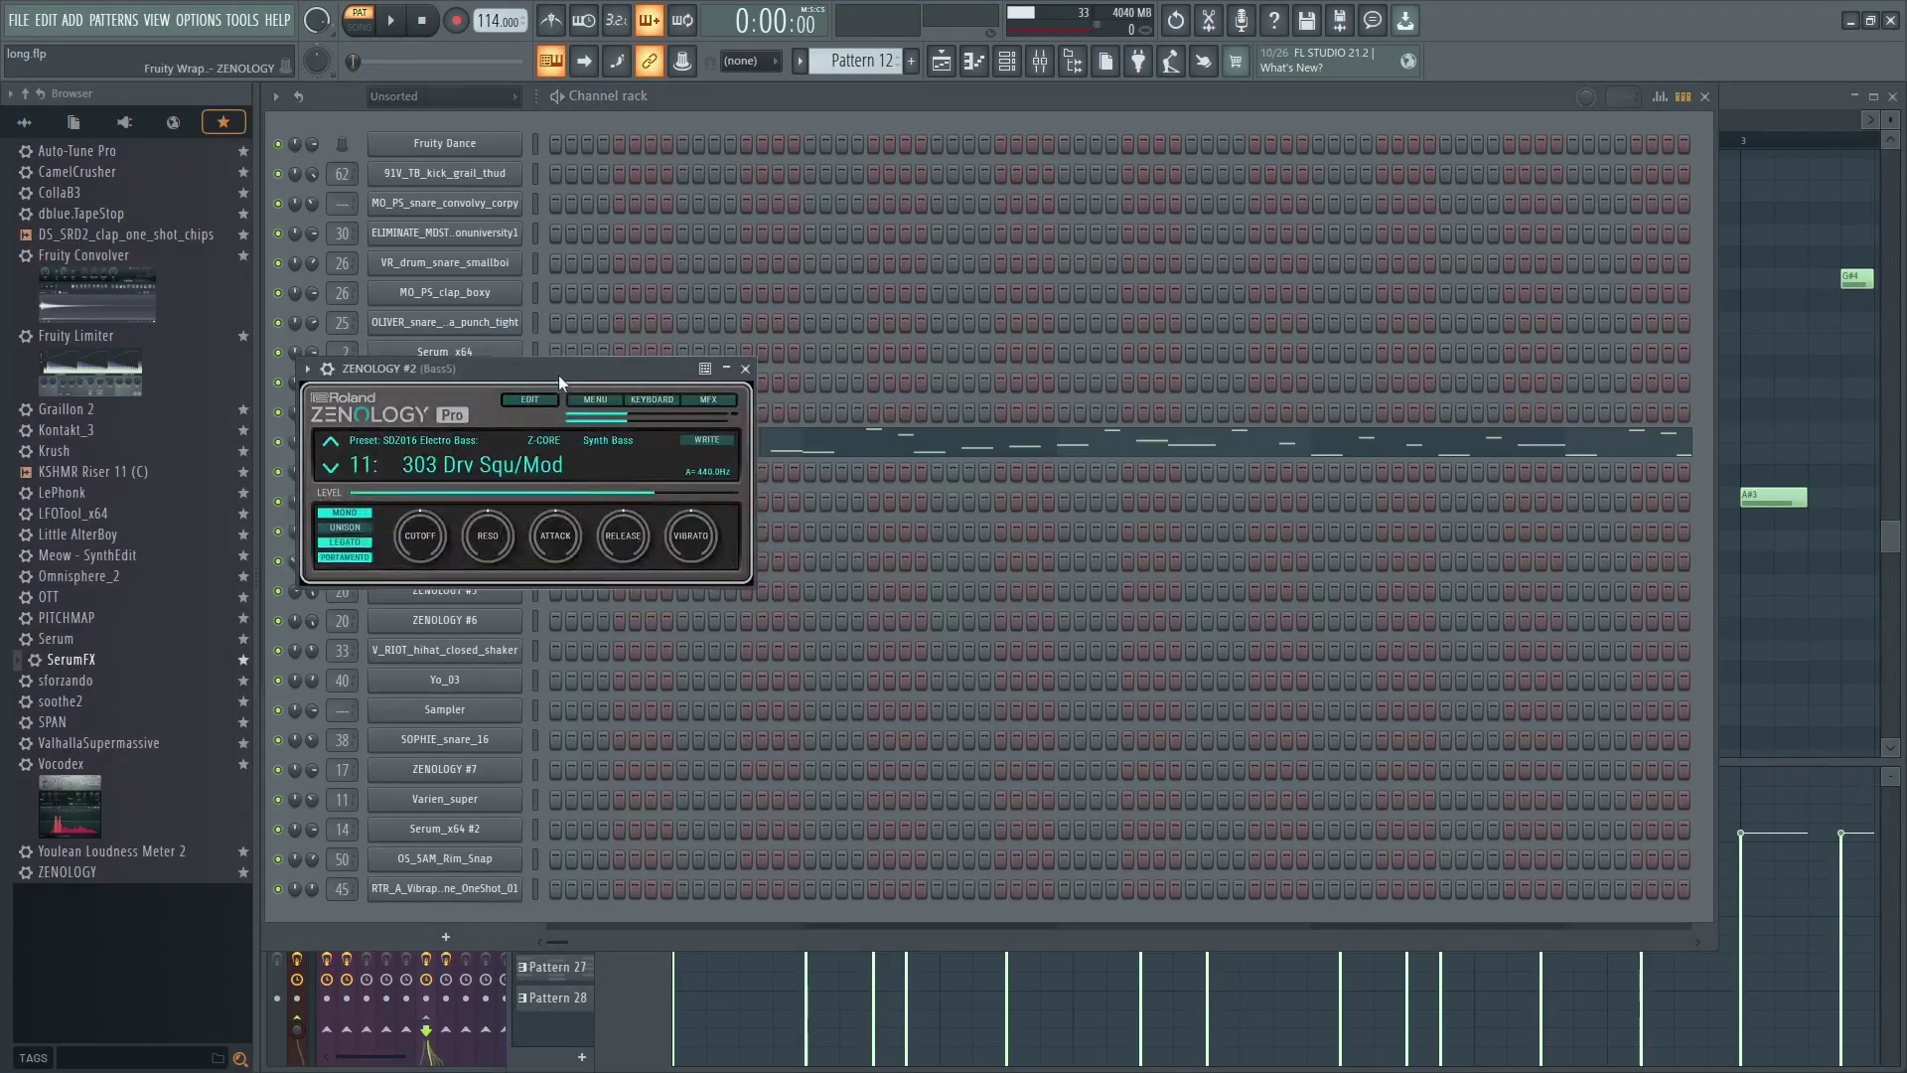
left_click_drag(559, 373, 610, 302)
key("F7")
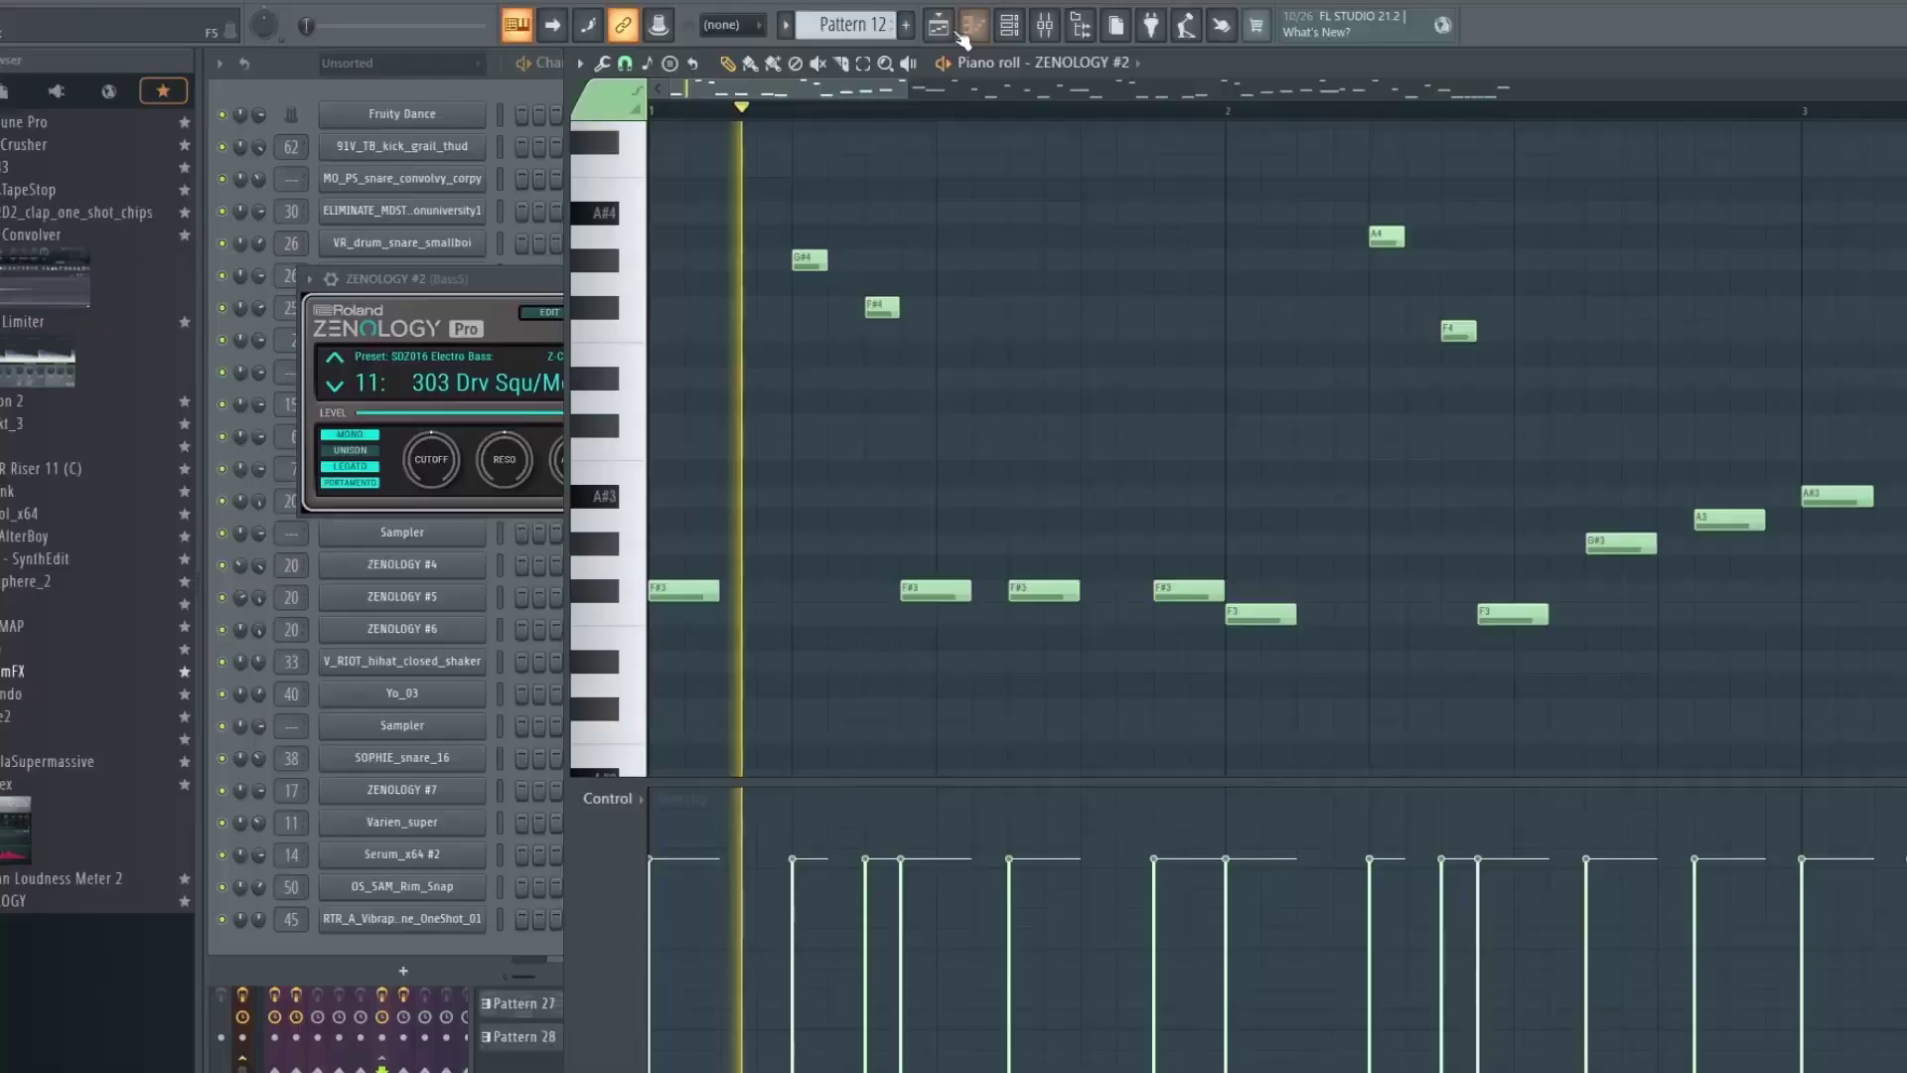
- Return to the playlist and close the ZENOLOGY #2 instrument window
key("F5")
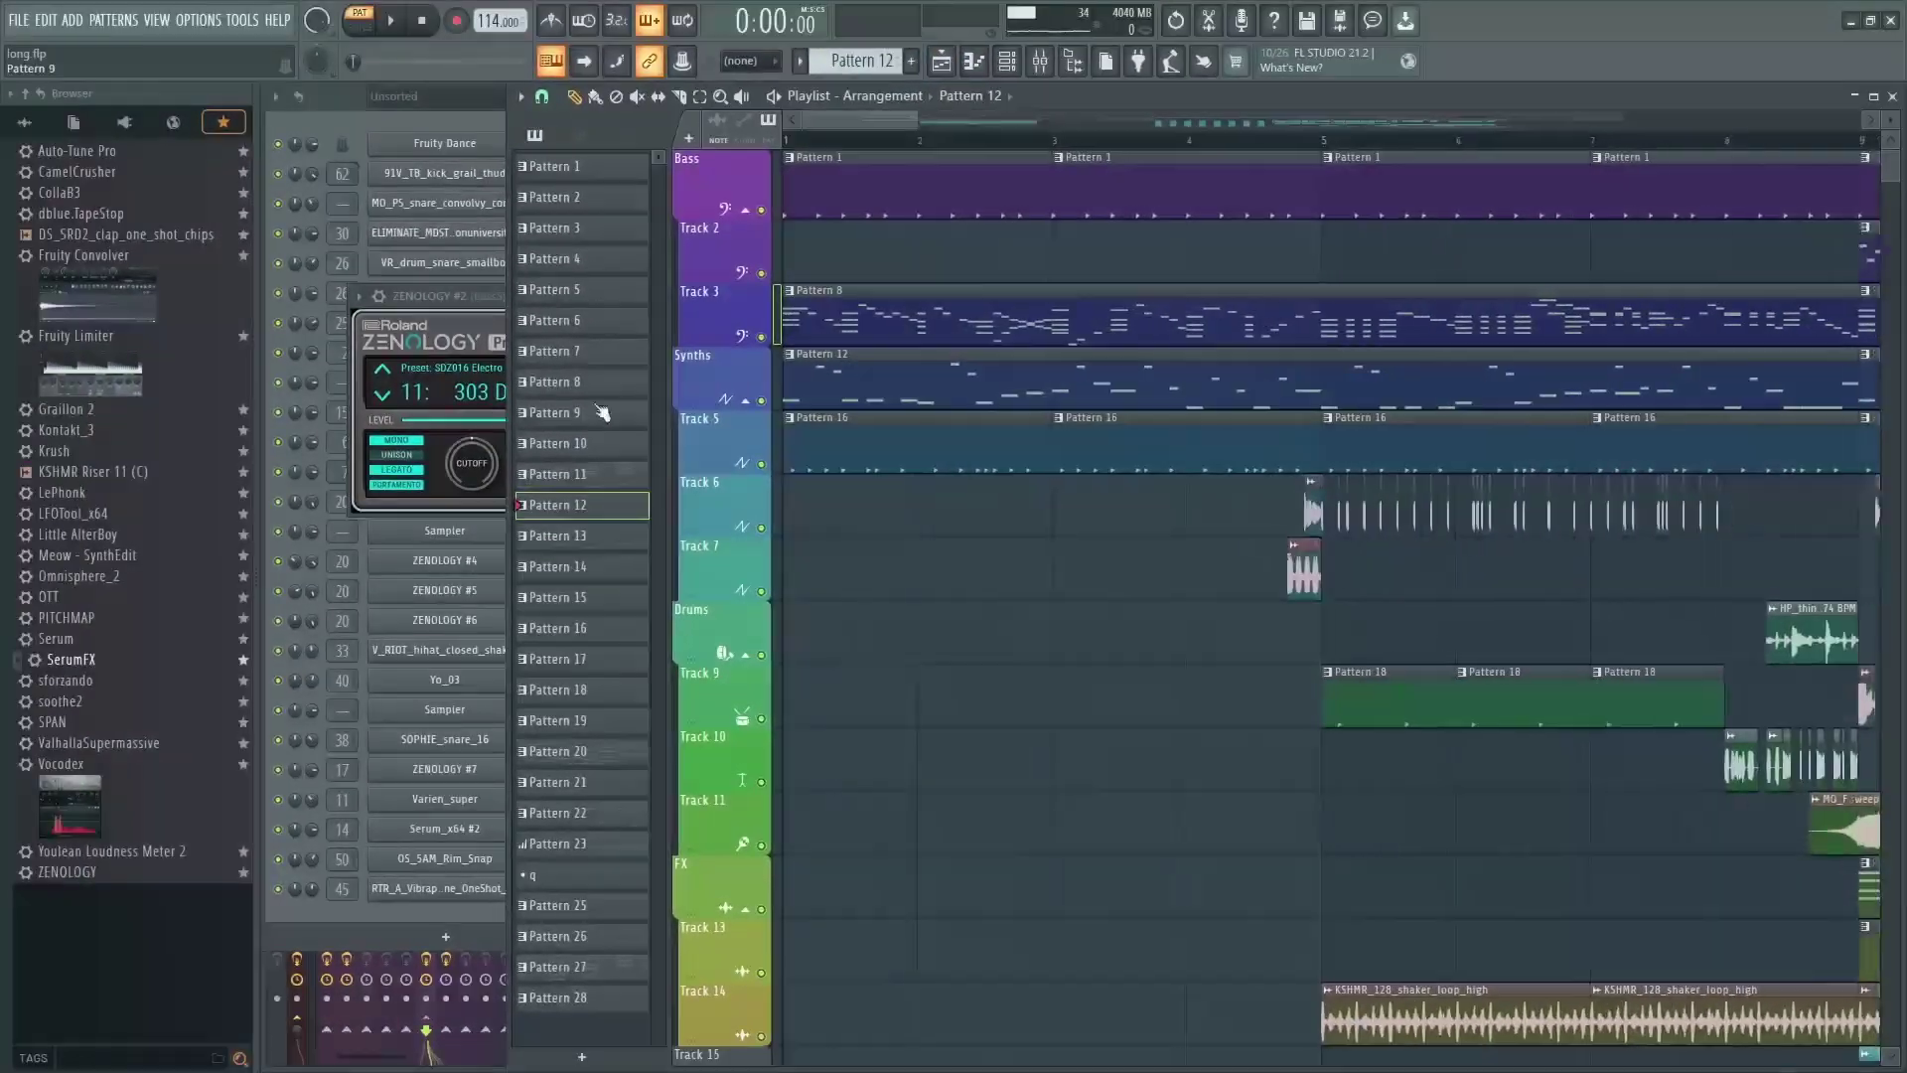
left_click(422, 340)
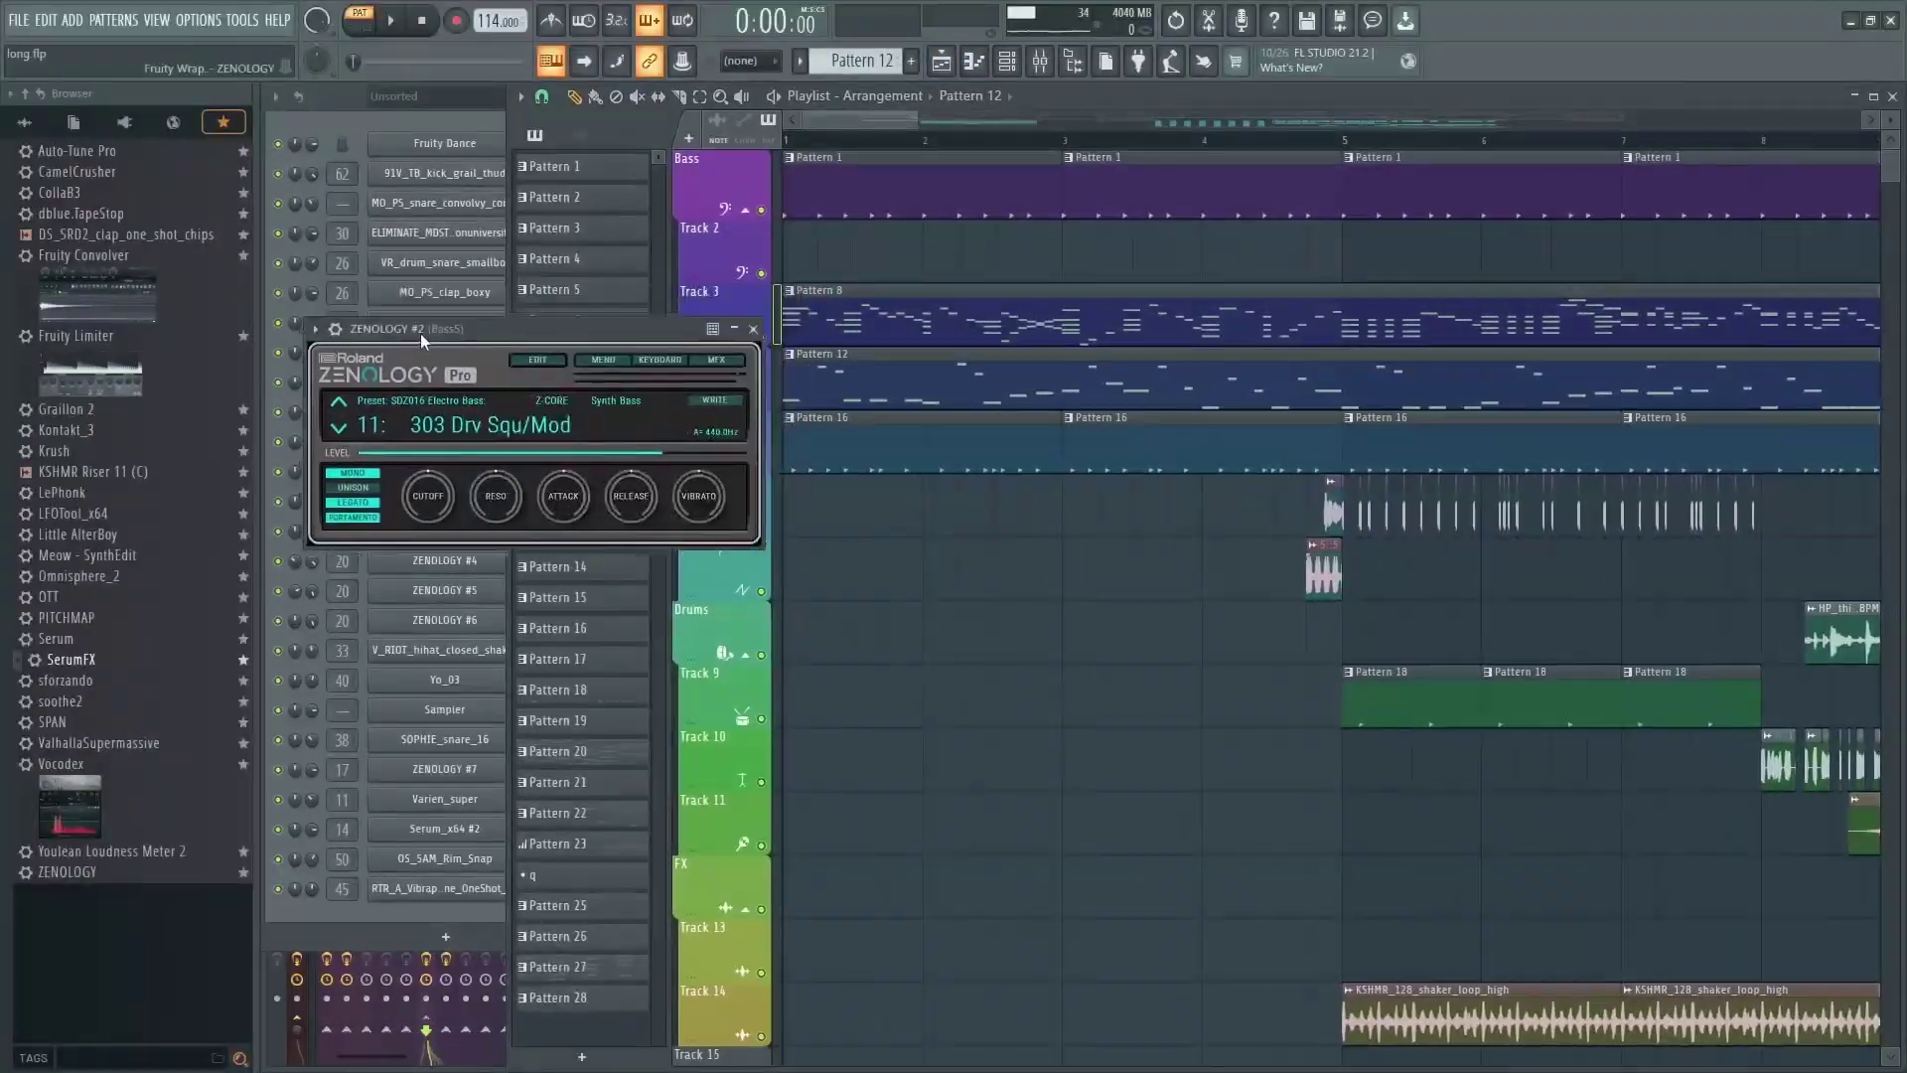
left_click(753, 329)
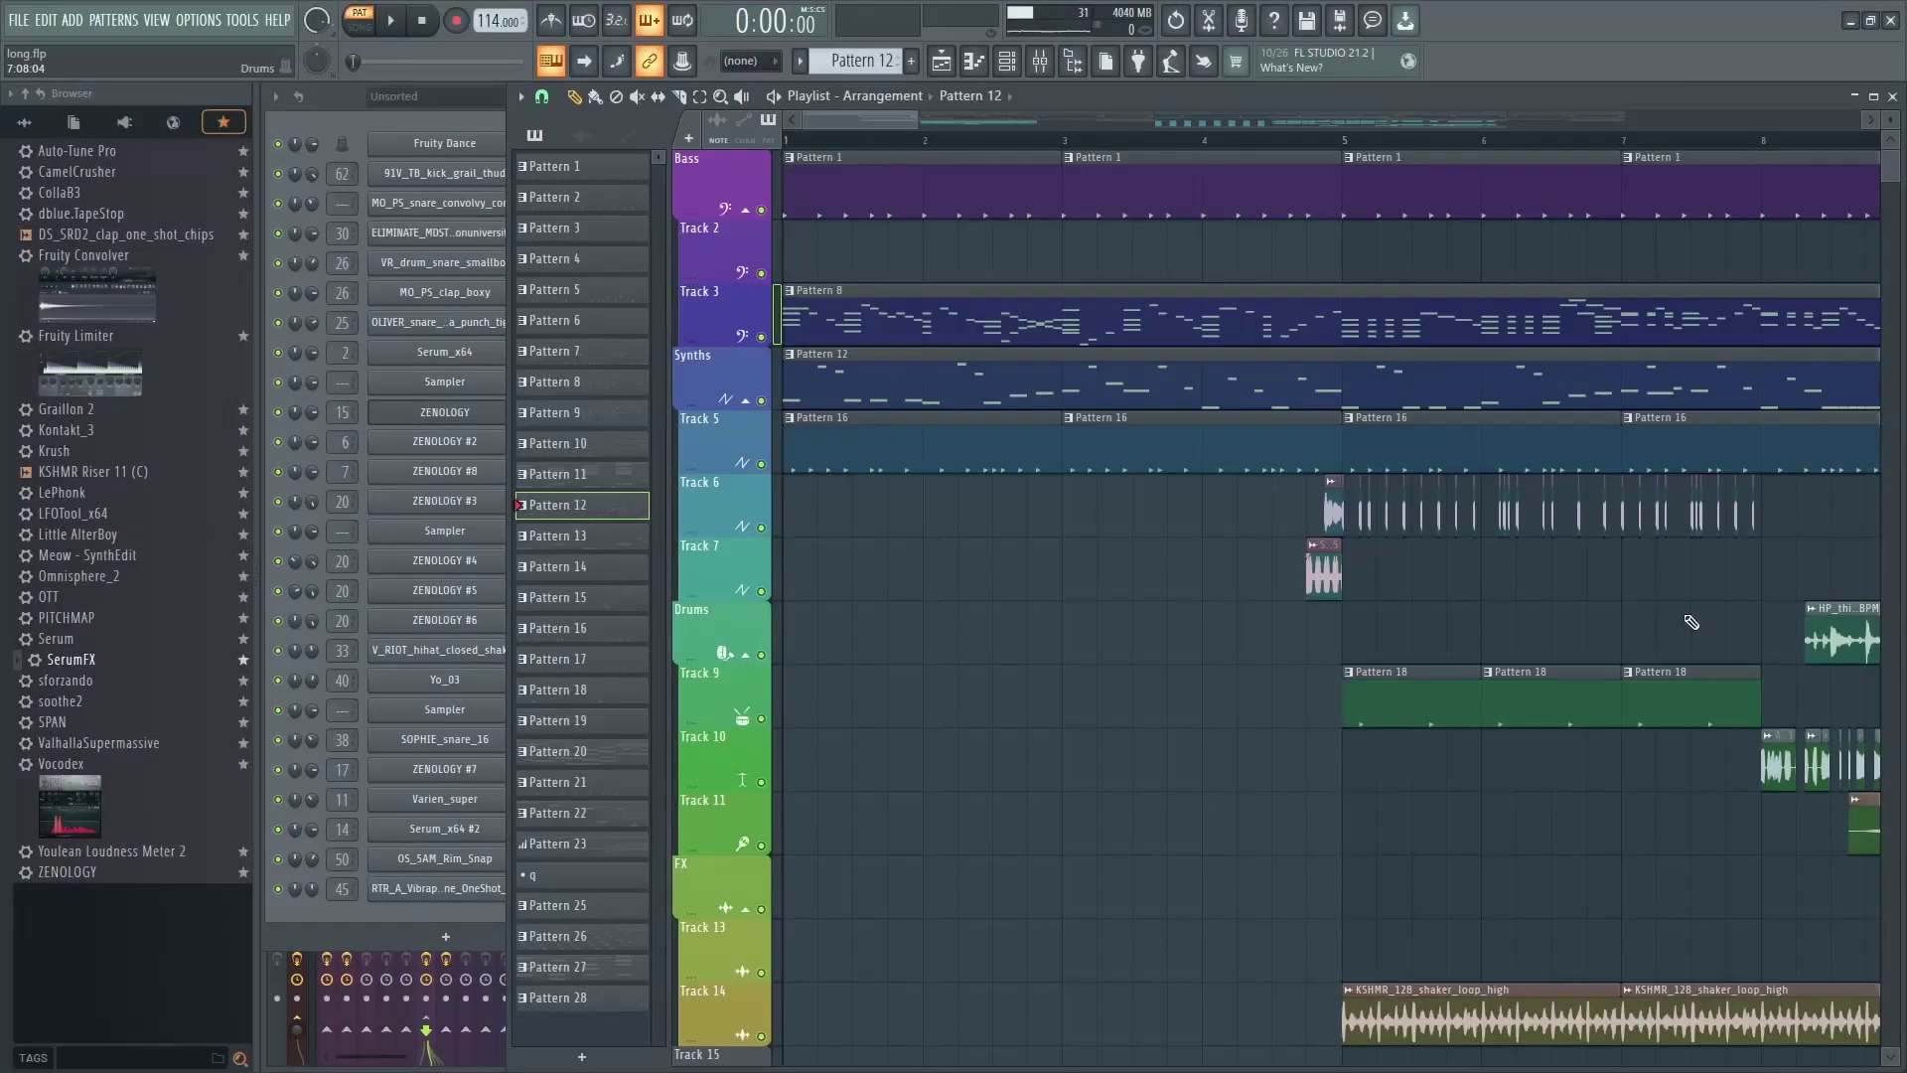
- Open Pattern 16 from Track 5, play its step sequence and open the V_RIOT_hihat_closed_shaker channel
double_click(1001, 420)
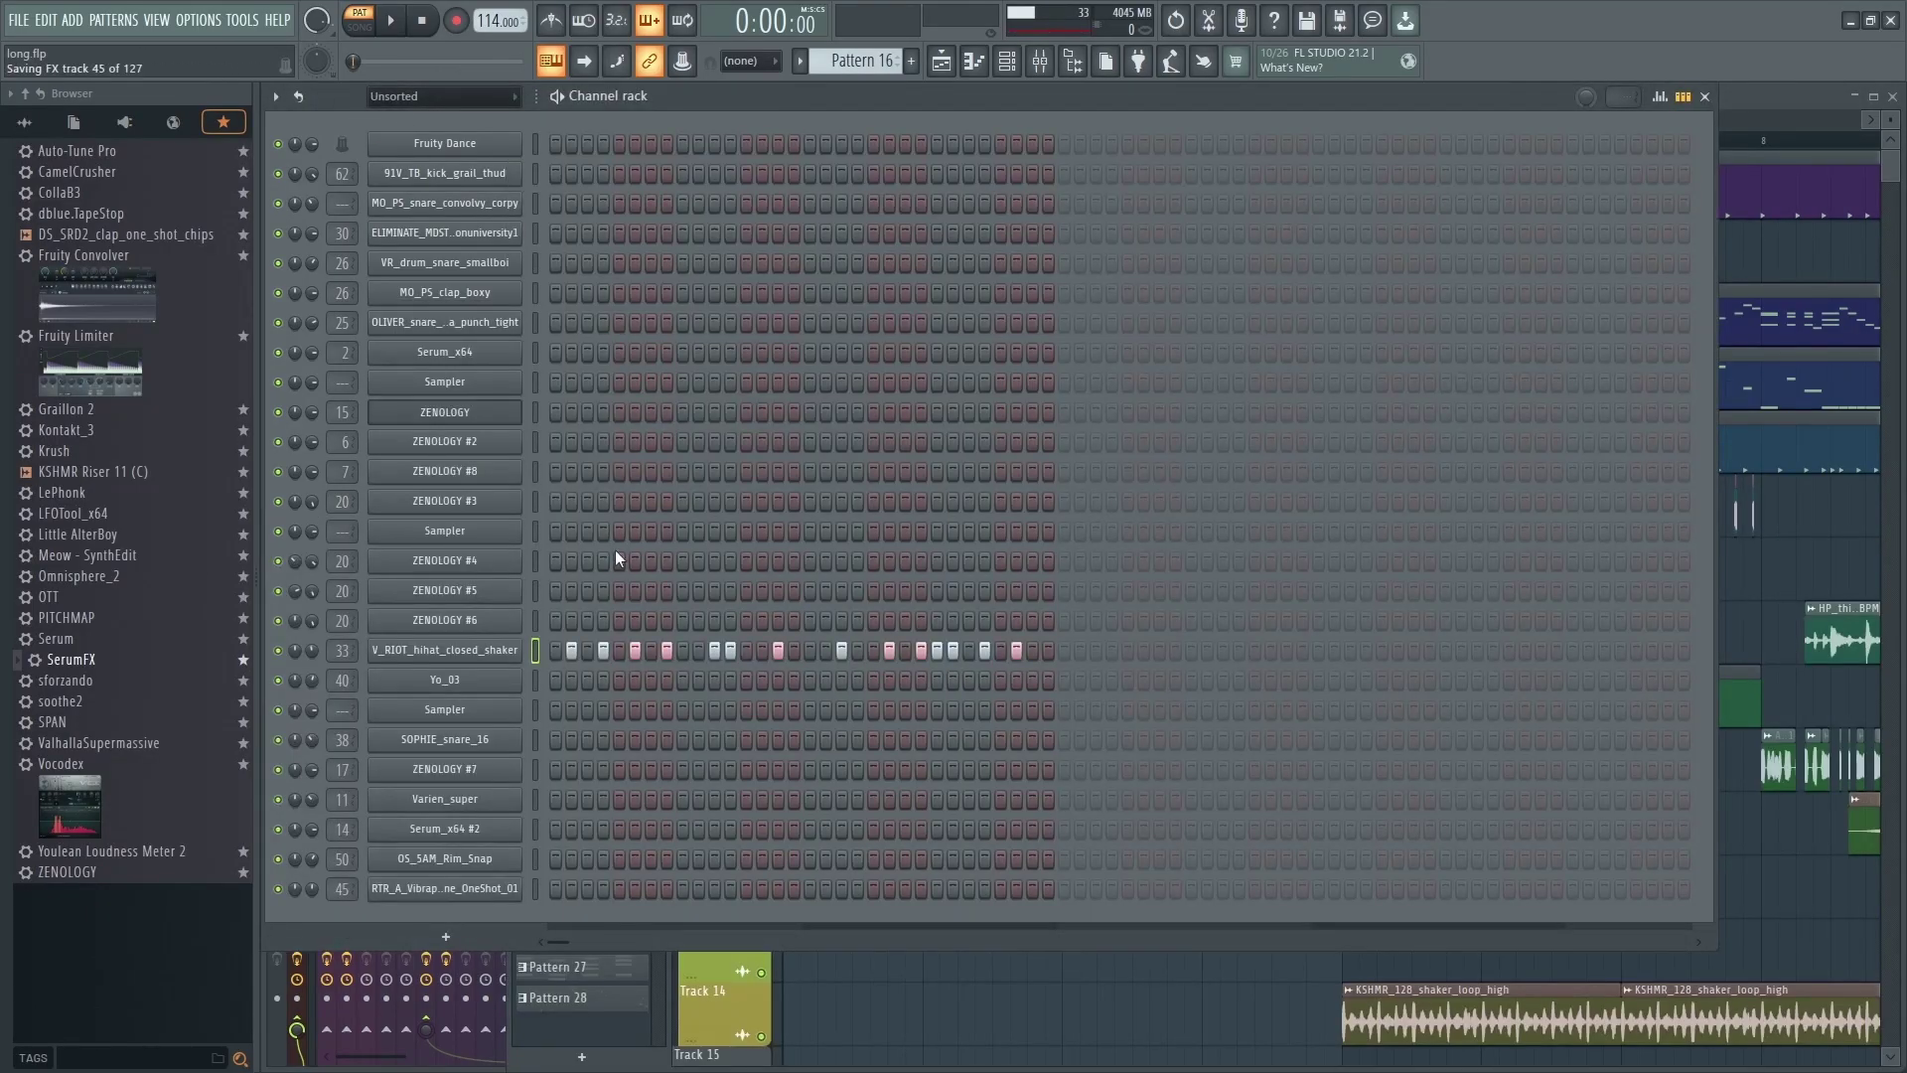
key("space")
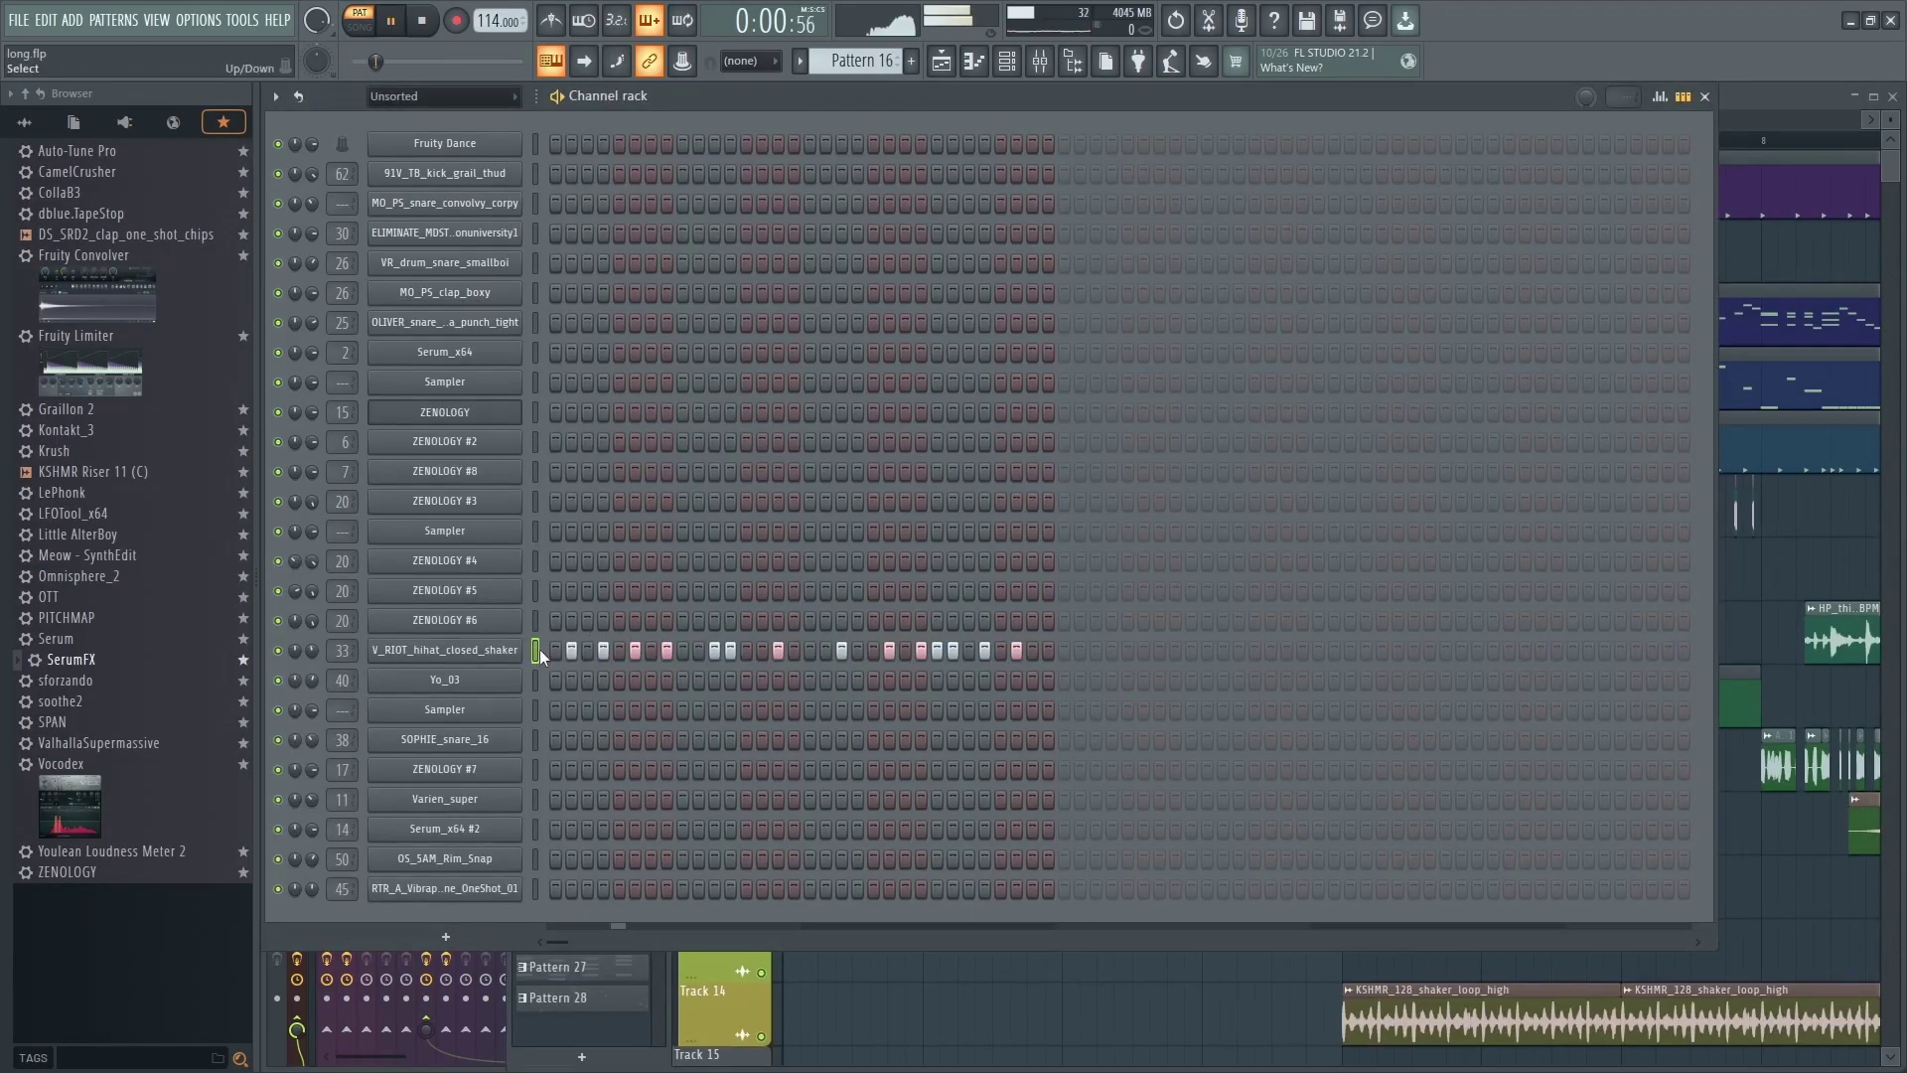
left_click(509, 649)
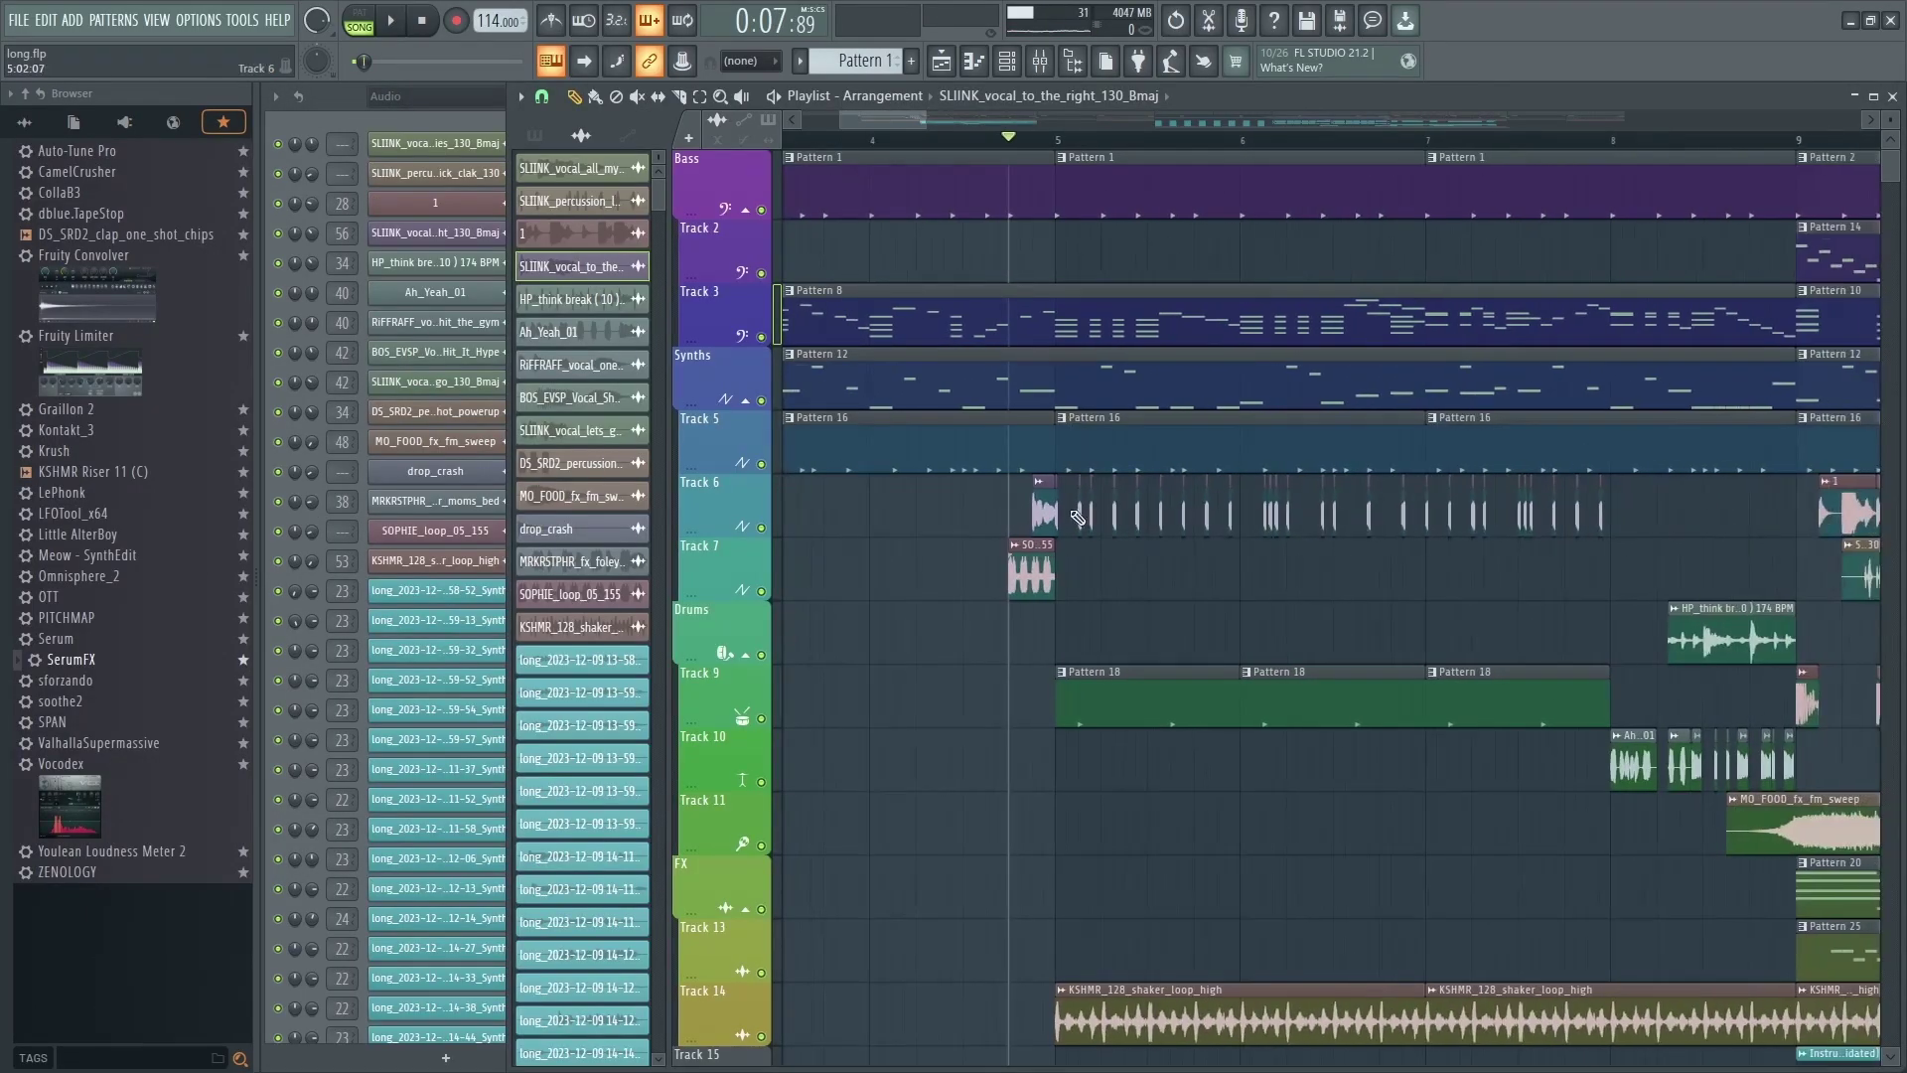
- Play the chopped SLIINK vocal around bar 5 with Track 6 soloed, and unsolo the track to finish
scroll(962, 508, "down", 4)
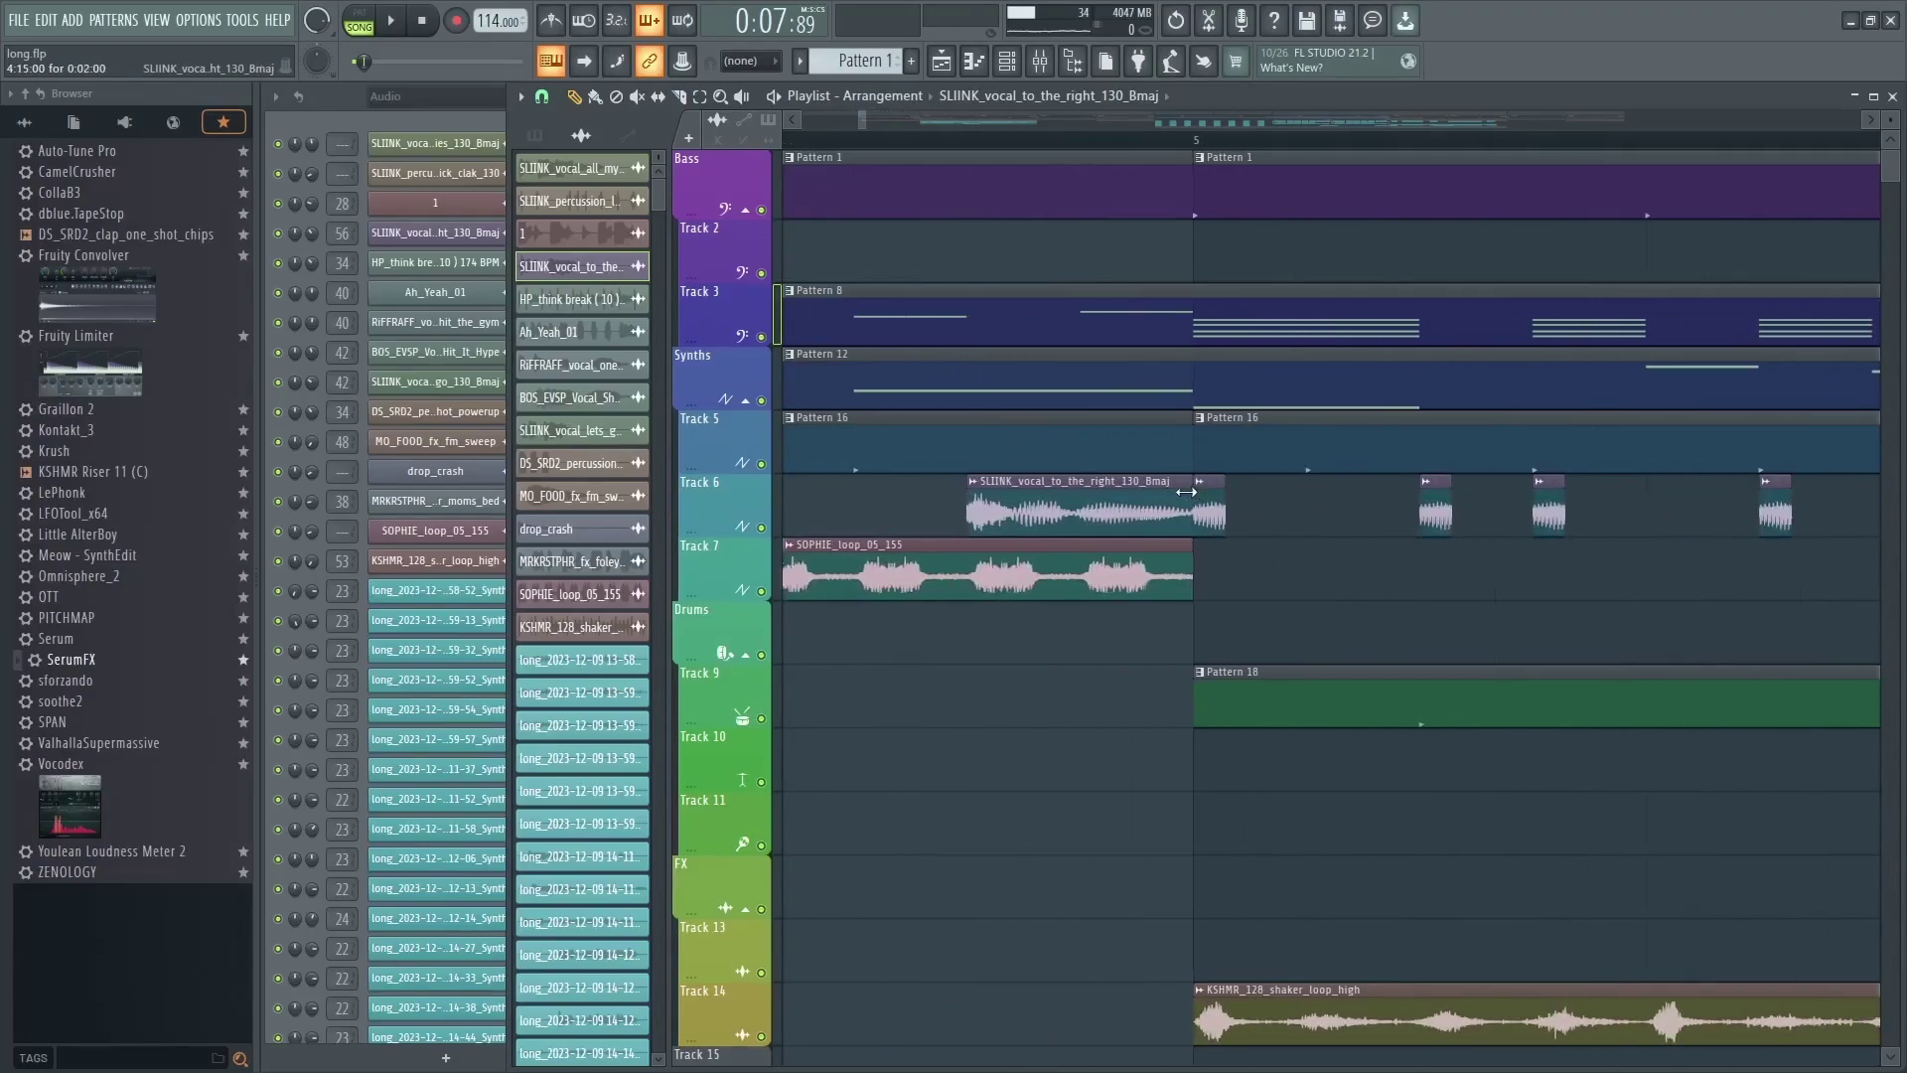
key("space")
right_click(762, 527)
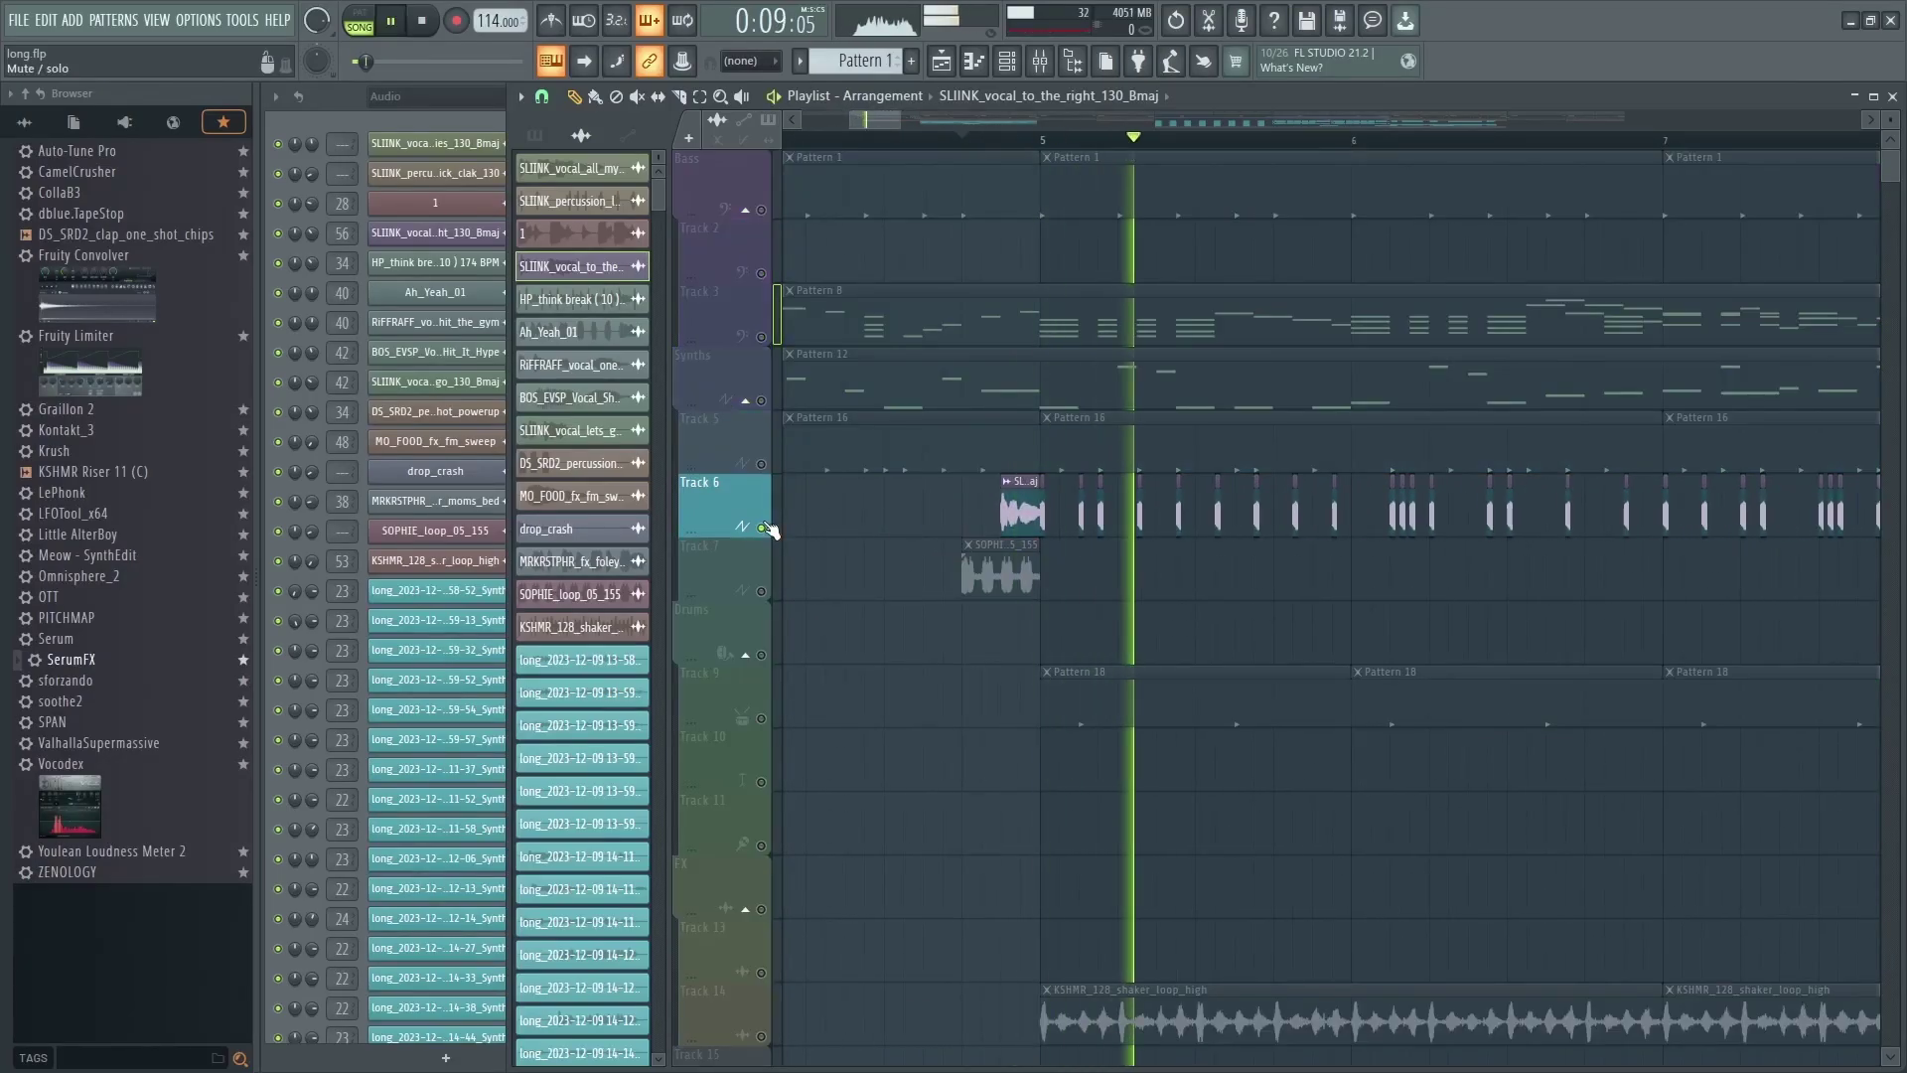
right_click(762, 527)
key("space")
scroll(1041, 523, "down", 2)
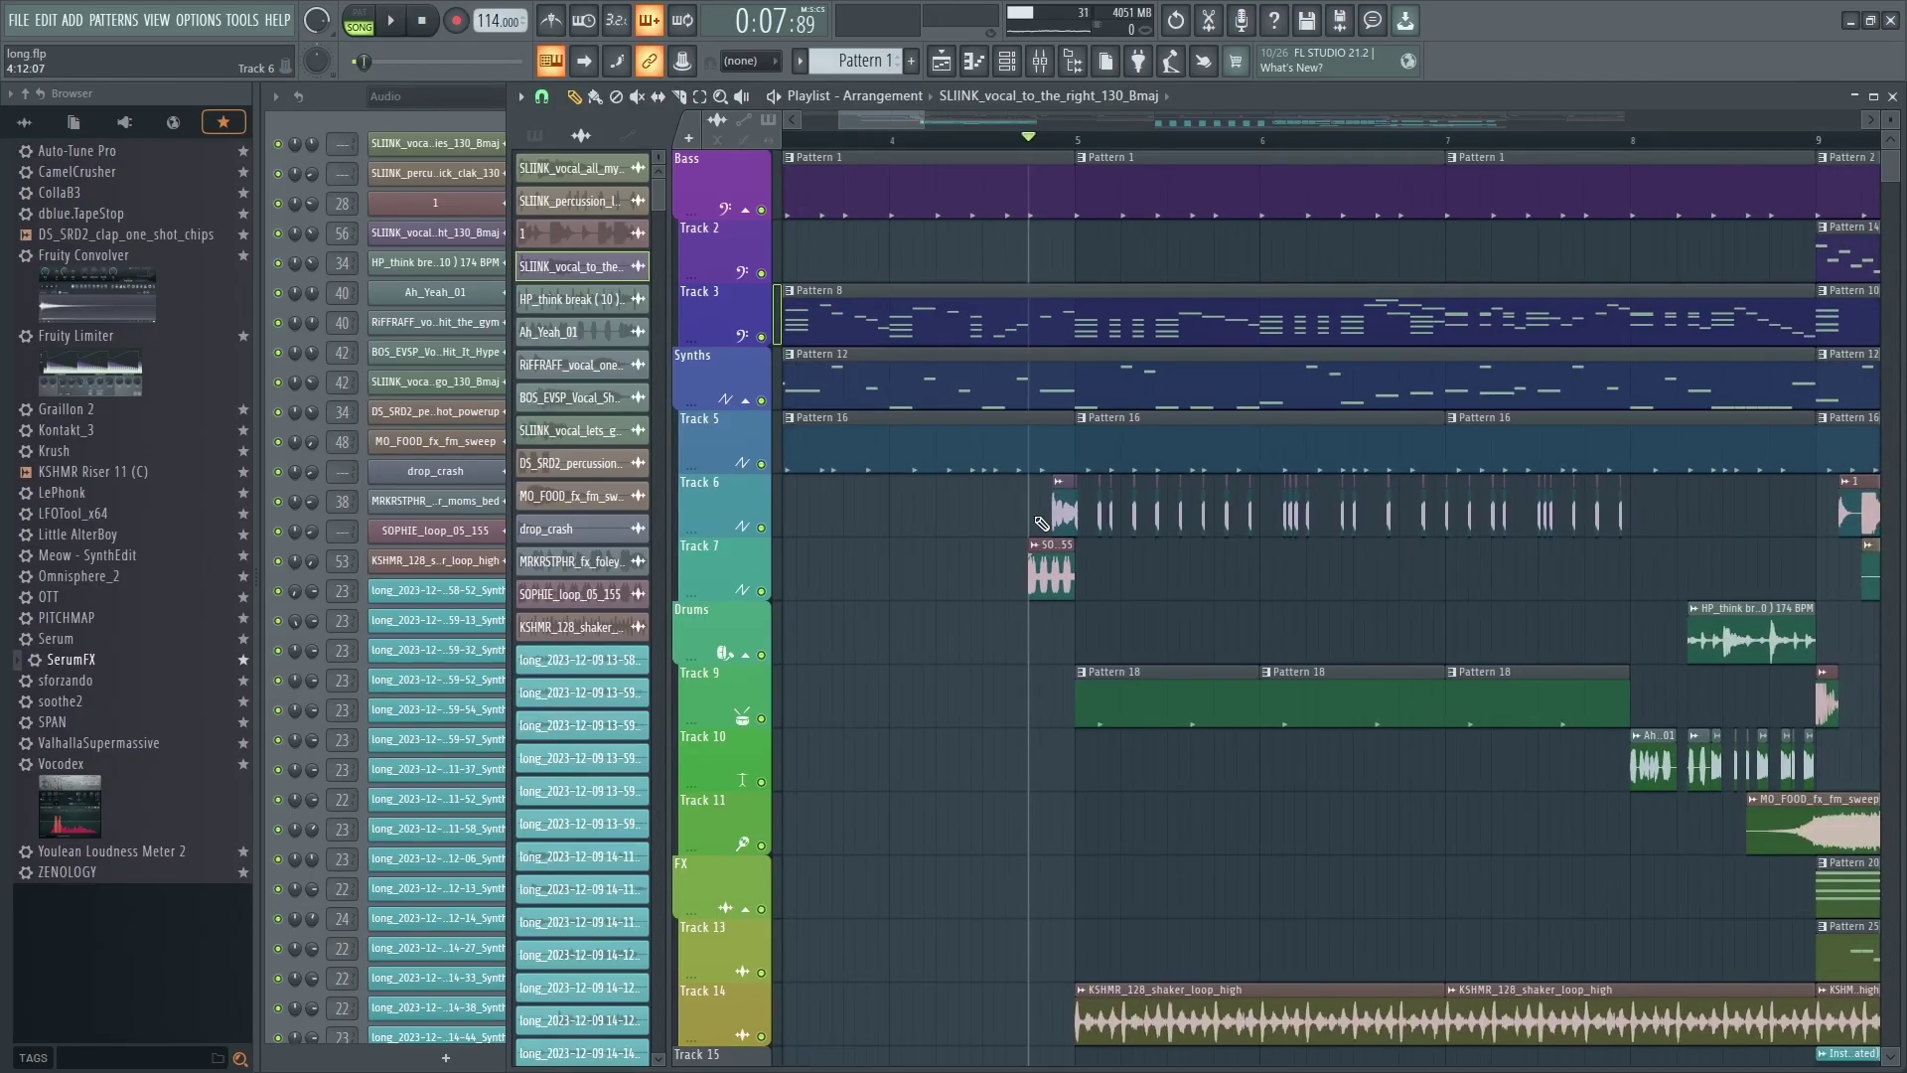
- Open the sample settings of the SOPHIE_loop_05_155 clip on Track 7 before bar 5
double_click(1043, 554)
scroll(1043, 554, "up", 2)
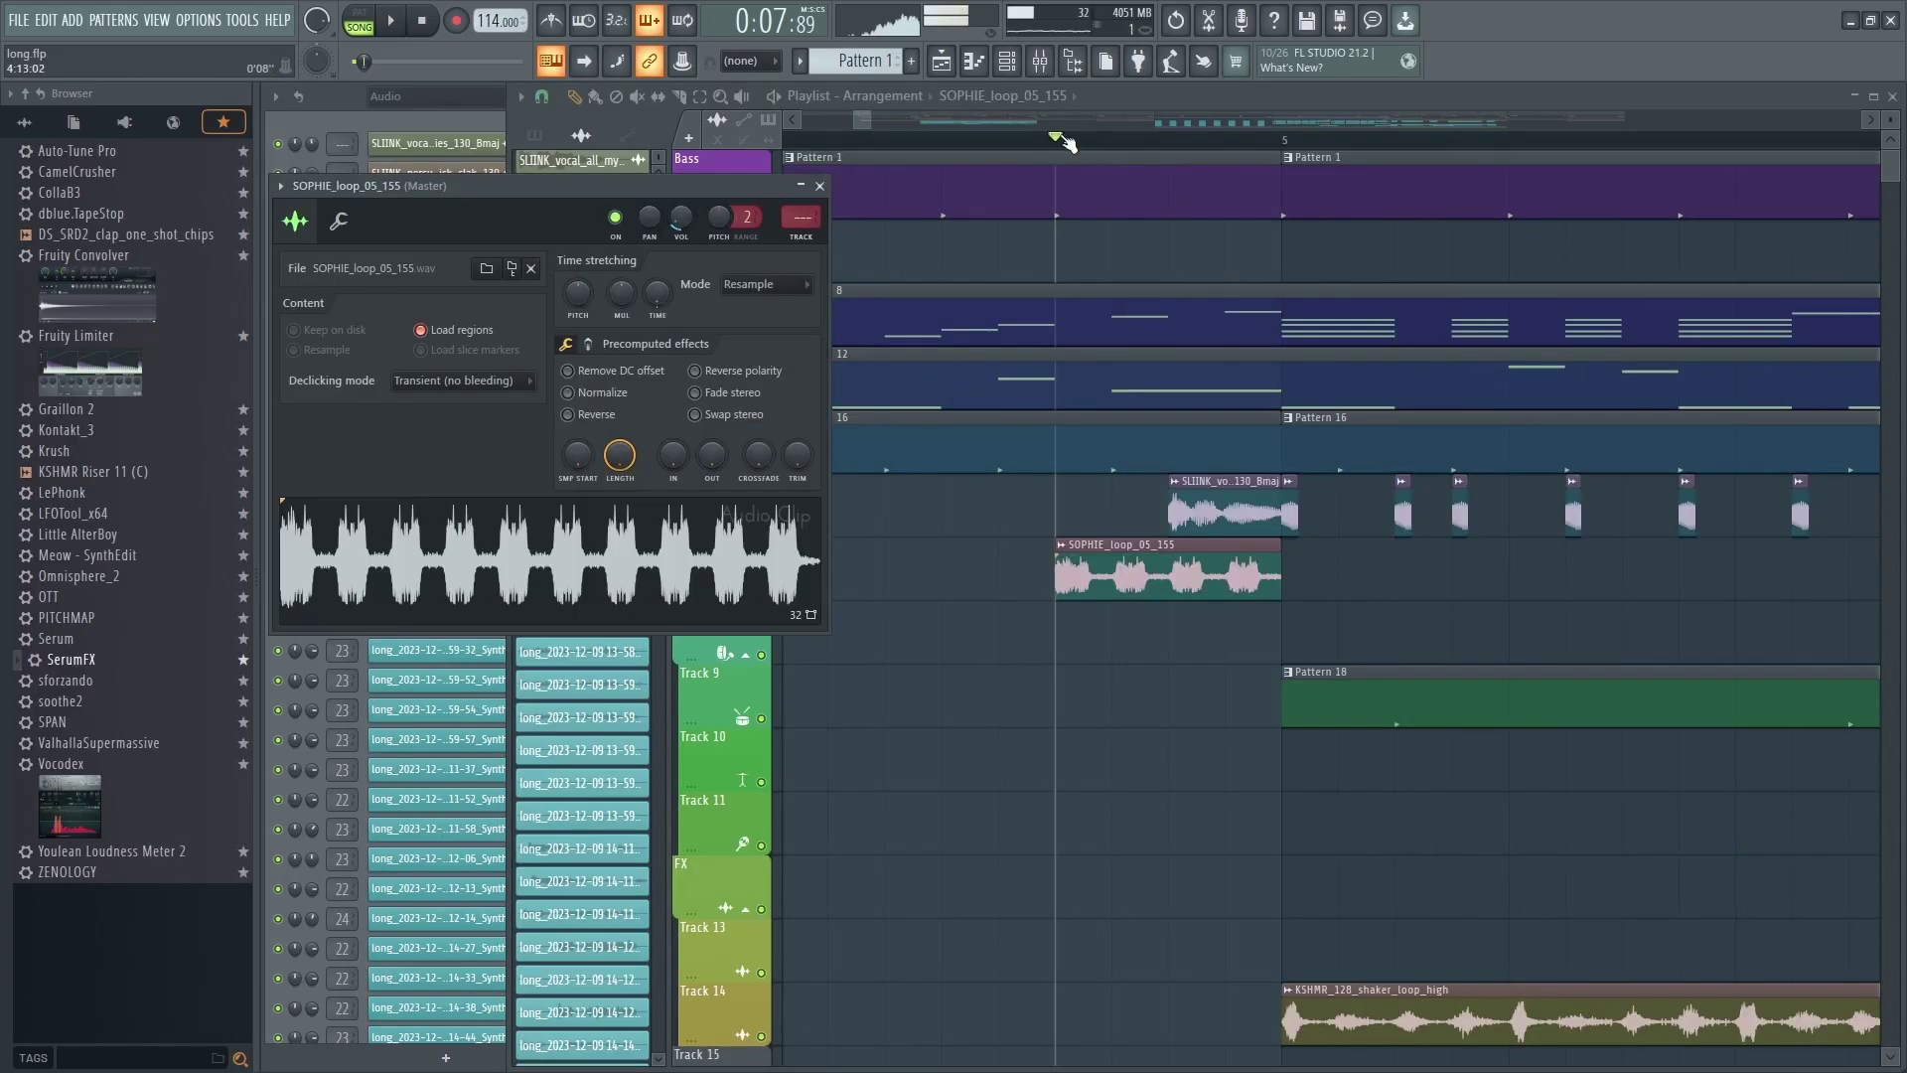
scroll(1190, 567, "down", 3)
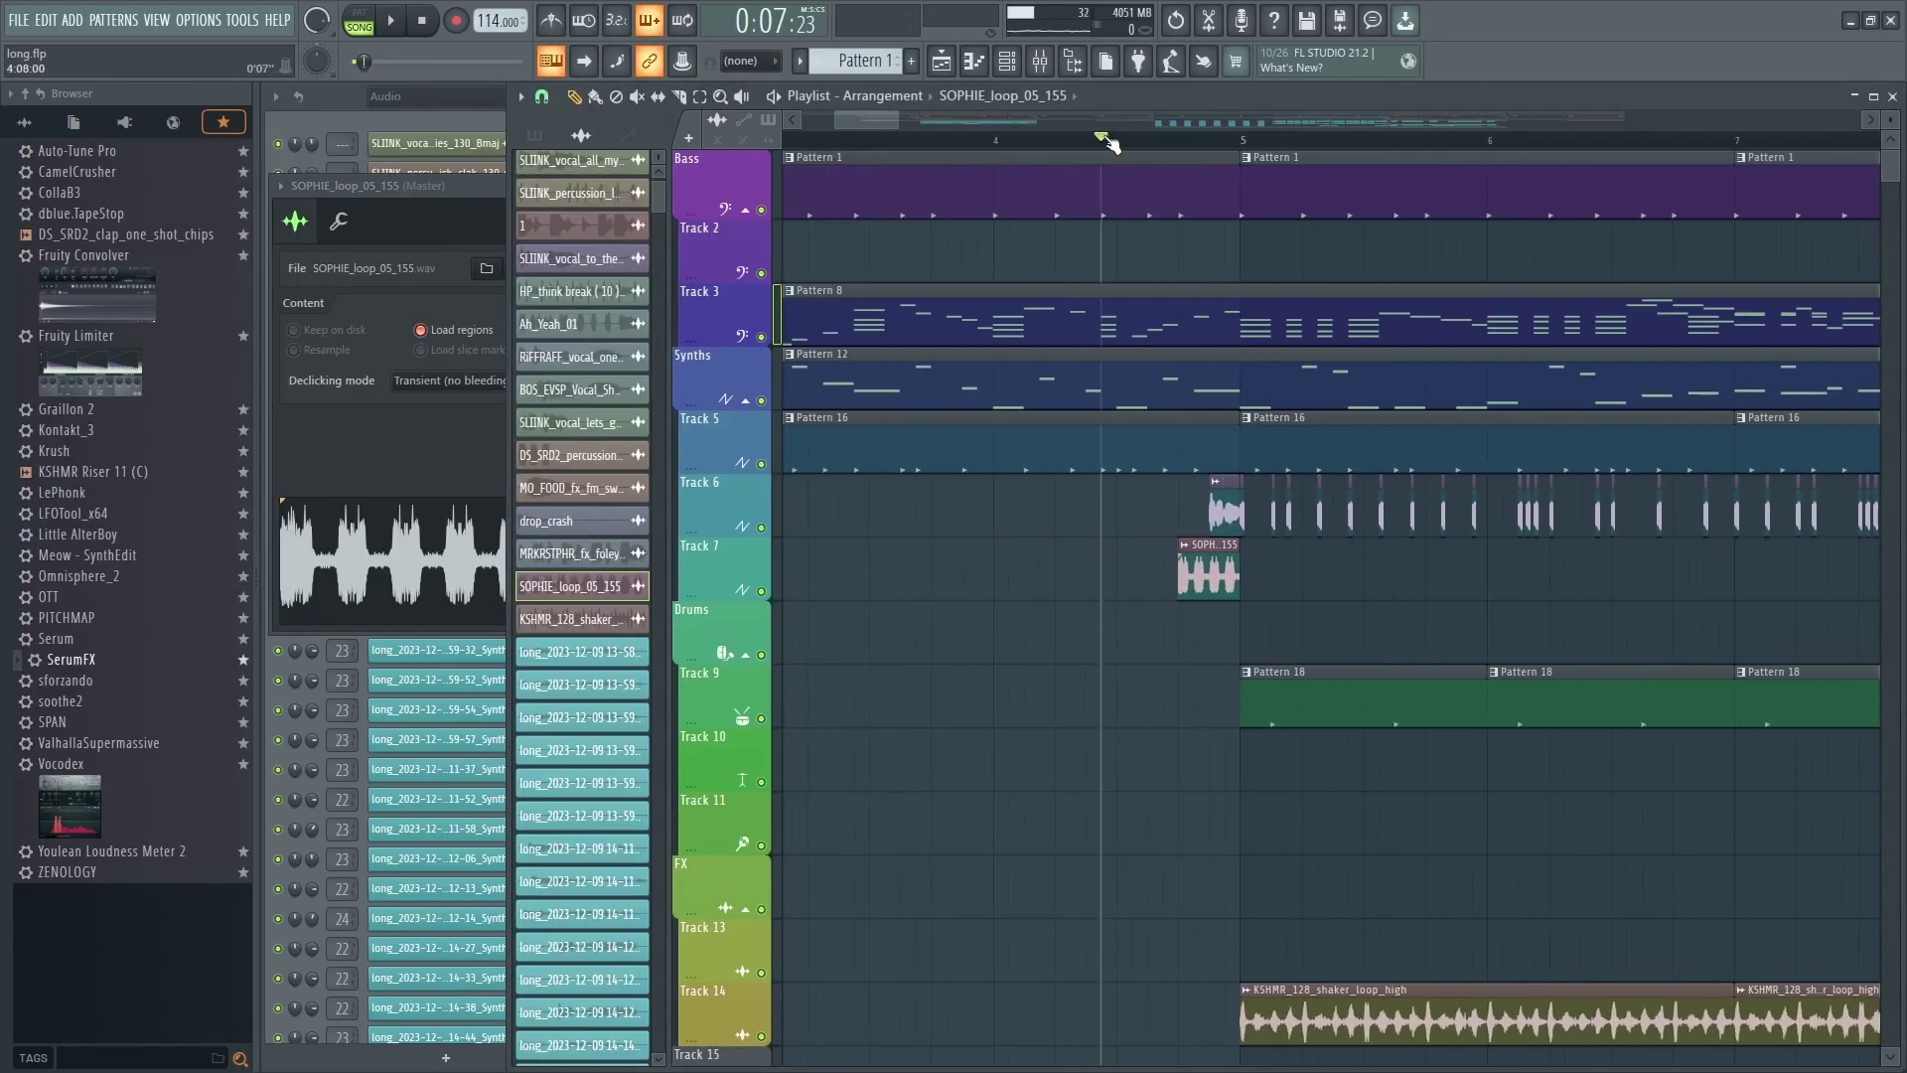
- Move the playback position back before bar 5 and audition the lead-in to the KSHMR_128_shaker_loop_high clip on Track 14
left_click_drag(1116, 141, 1034, 140)
scroll(1276, 372, "down", 3)
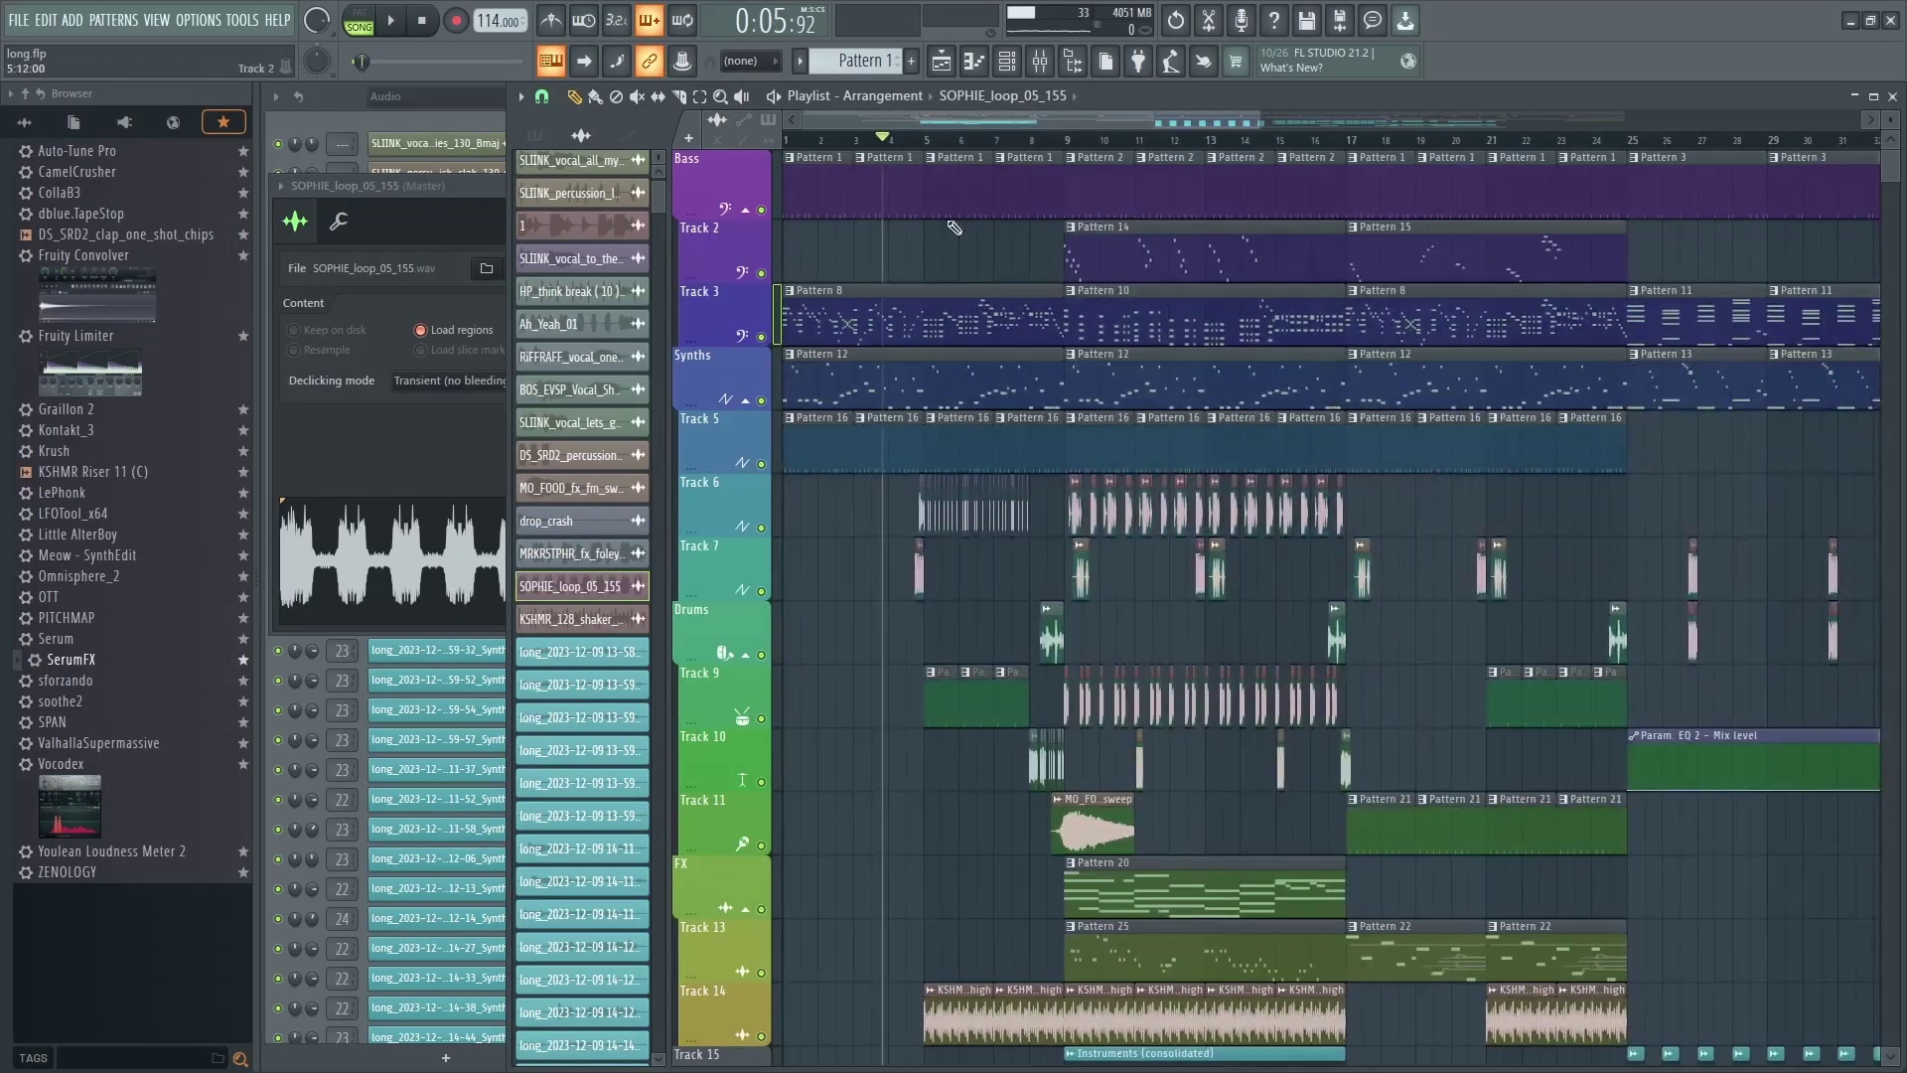
scroll(1043, 384, "up", 4)
scroll(1043, 384, "down", 5)
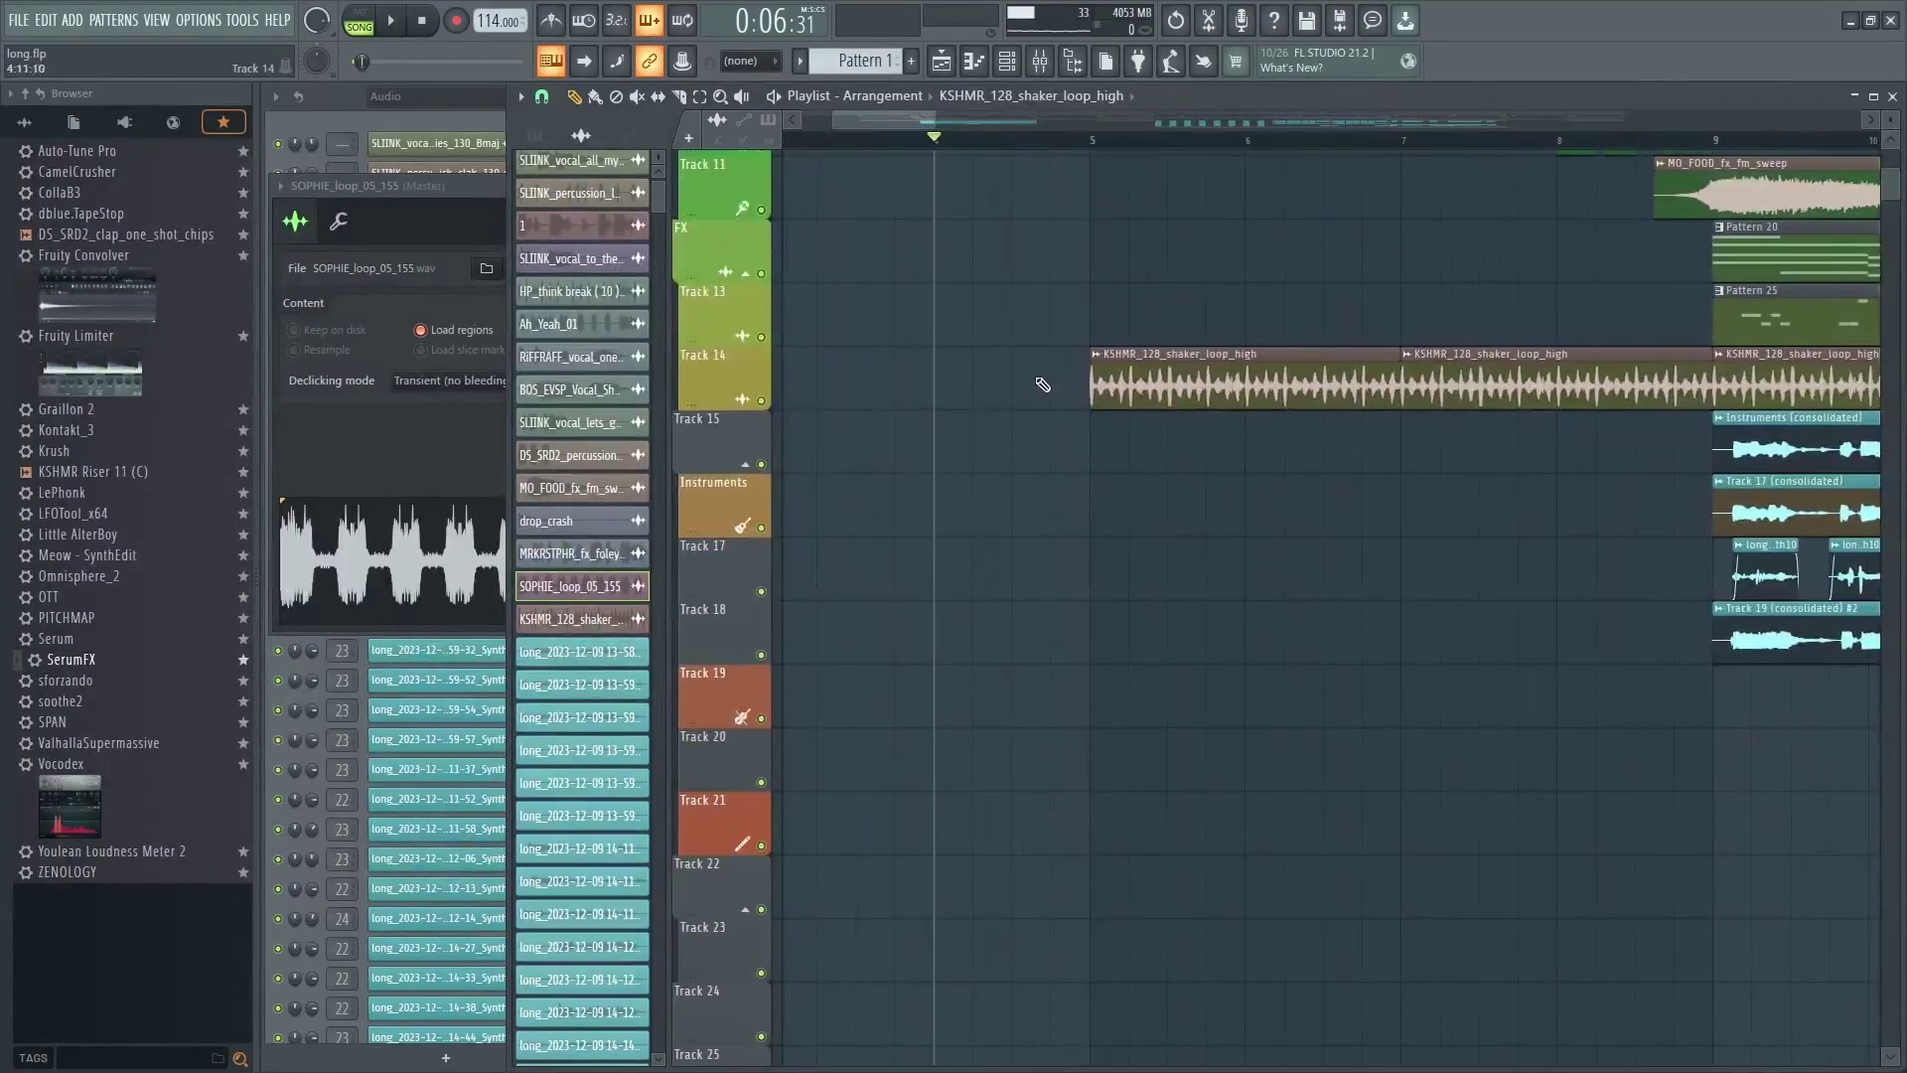
key("space")
key("space")
- Open the sample settings of the HP_think break ( 10 ) 174 BPM clip on the Drums track and place playback near its start
scroll(1185, 503, "up", 3)
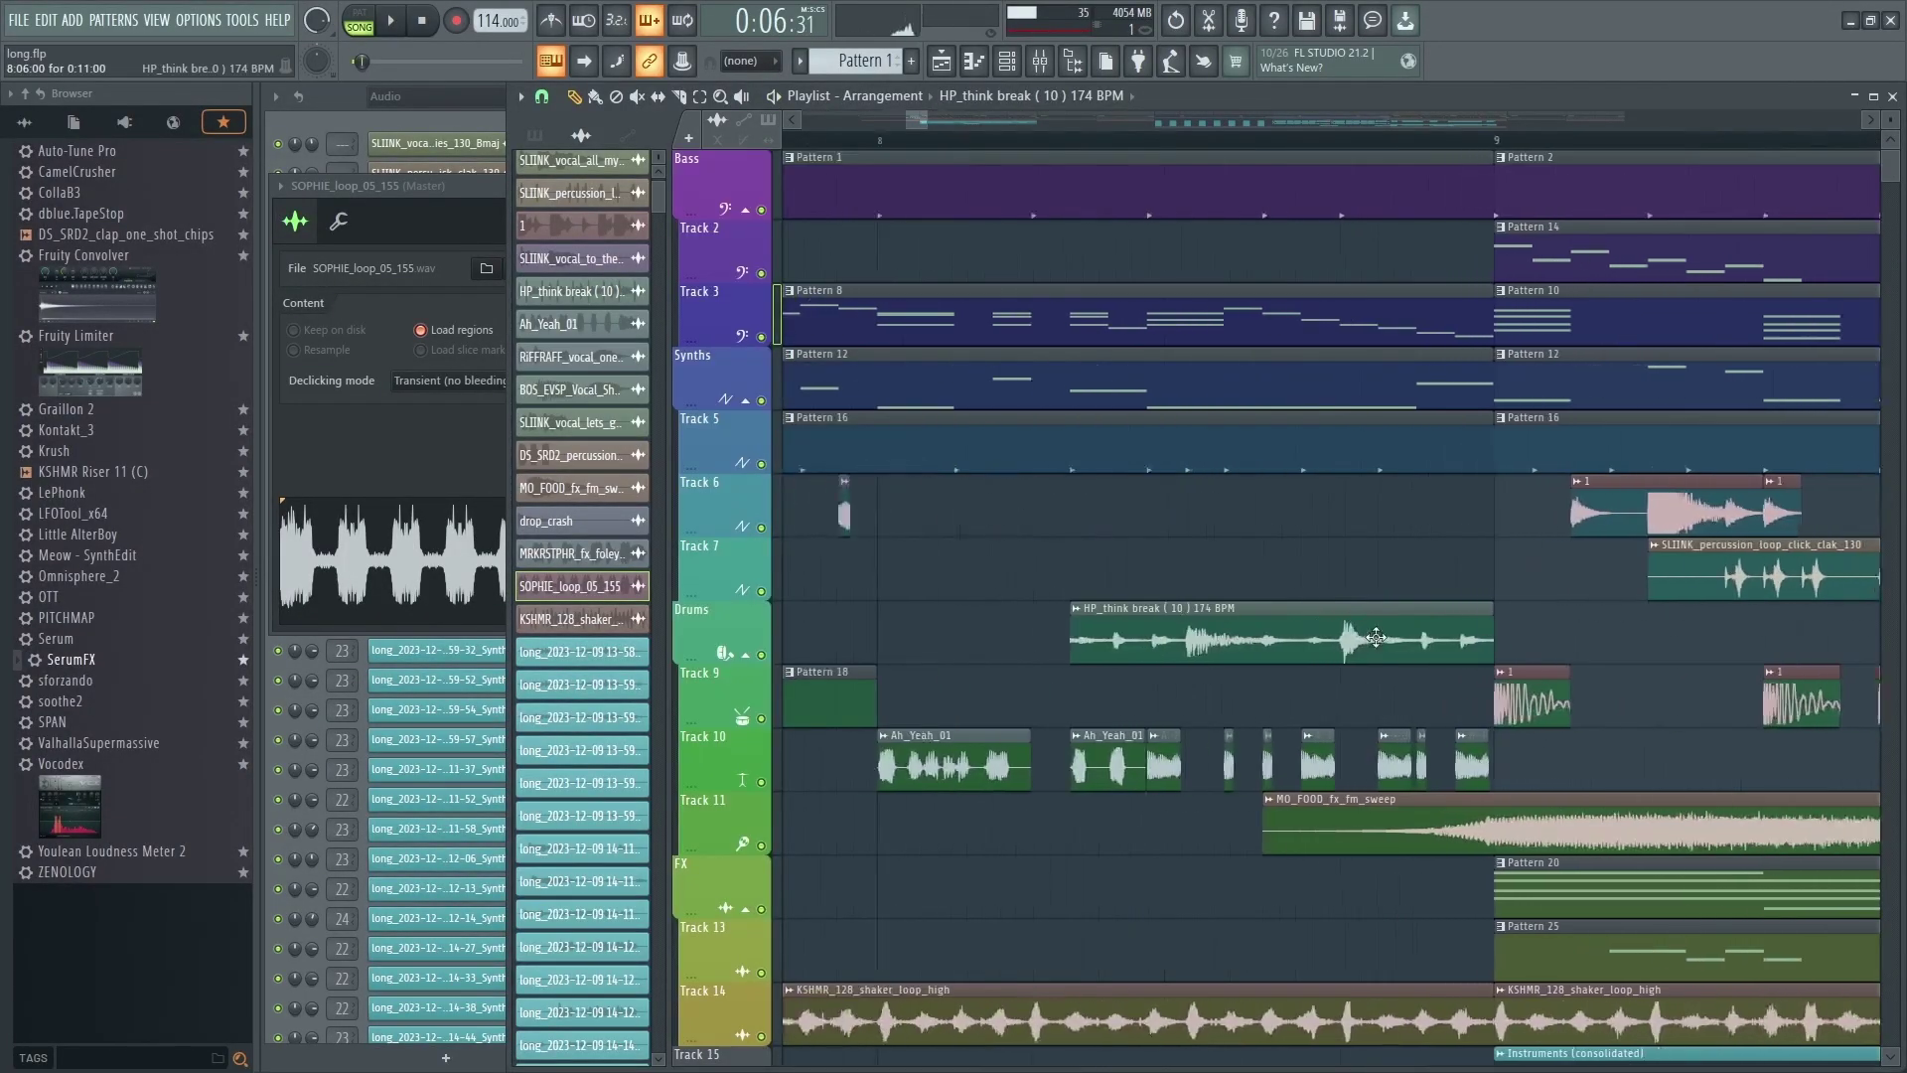
scroll(1185, 503, "down", 1)
scroll(1185, 503, "left", 3)
double_click(1185, 504)
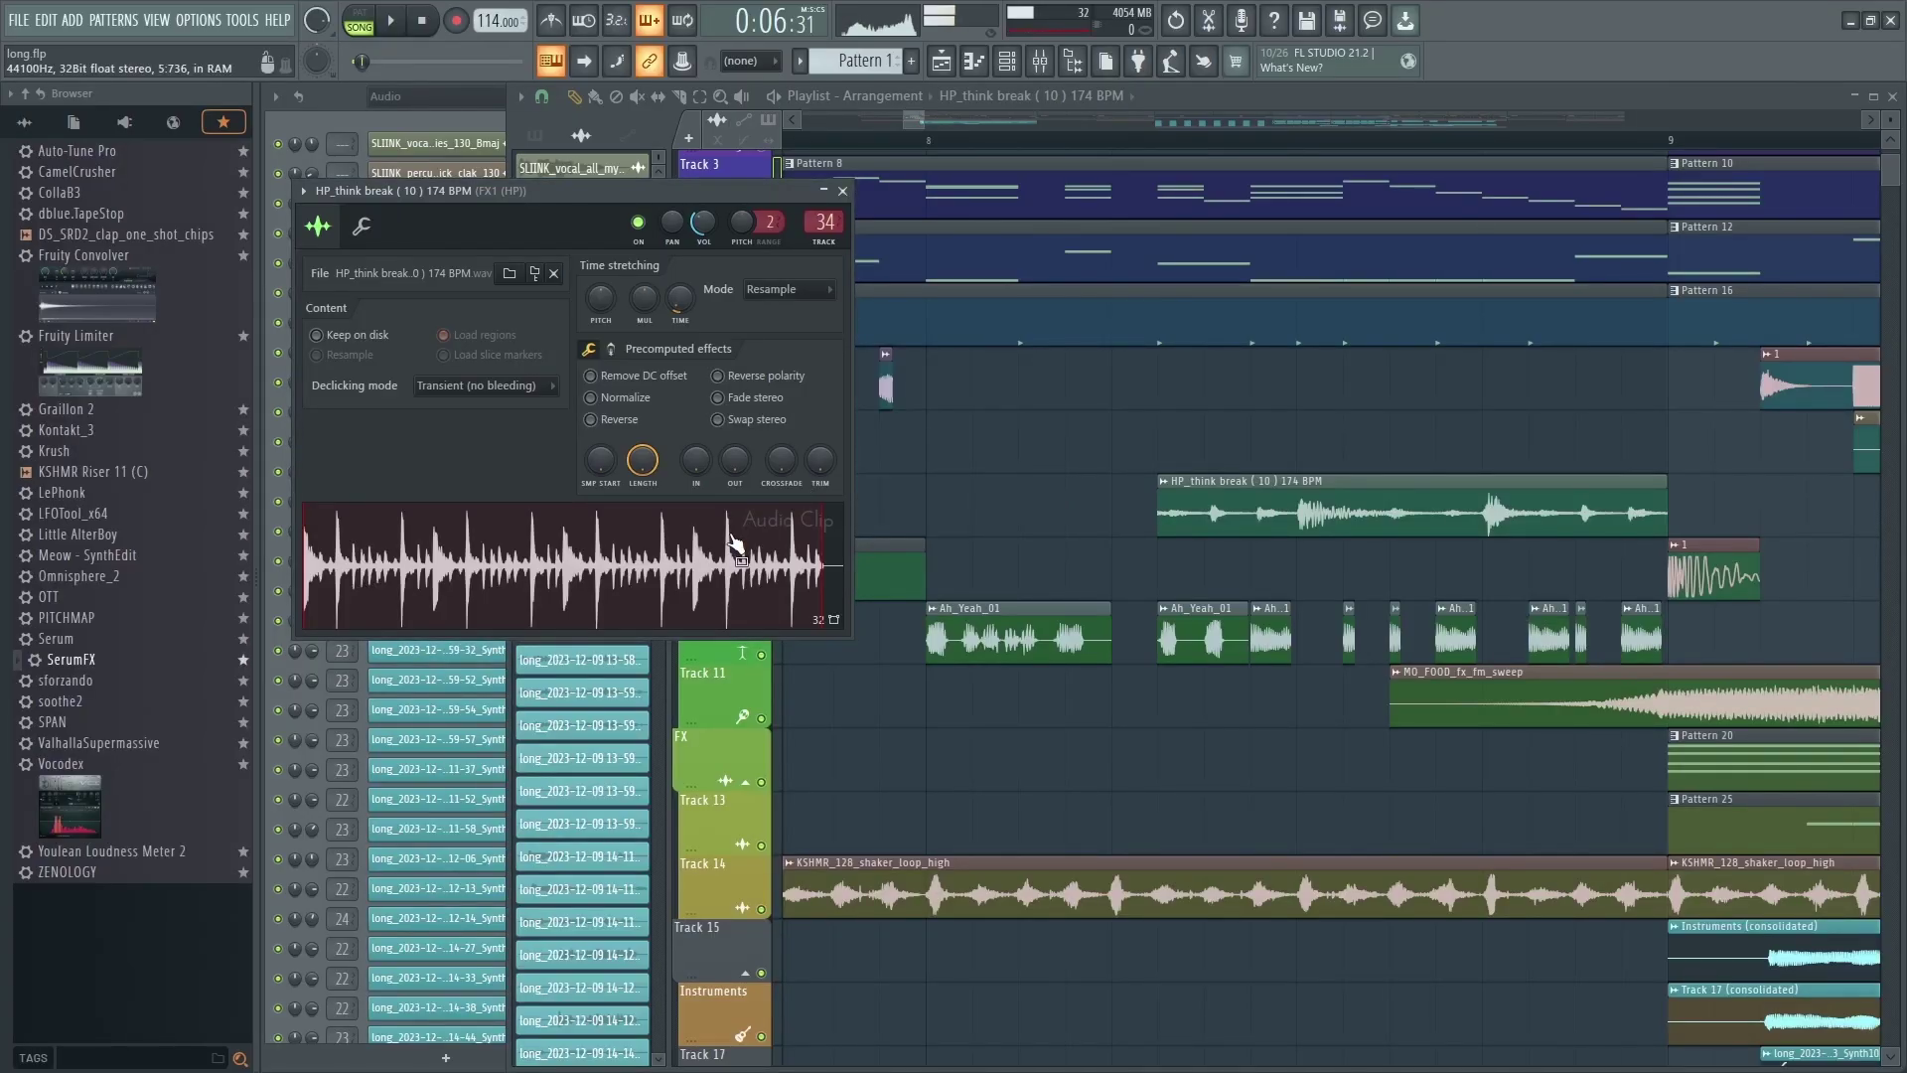
left_click(1145, 161)
- Solo Track 15 to audition the consolidated audio clips that begin at bar 9
scroll(1145, 161, "down", 3)
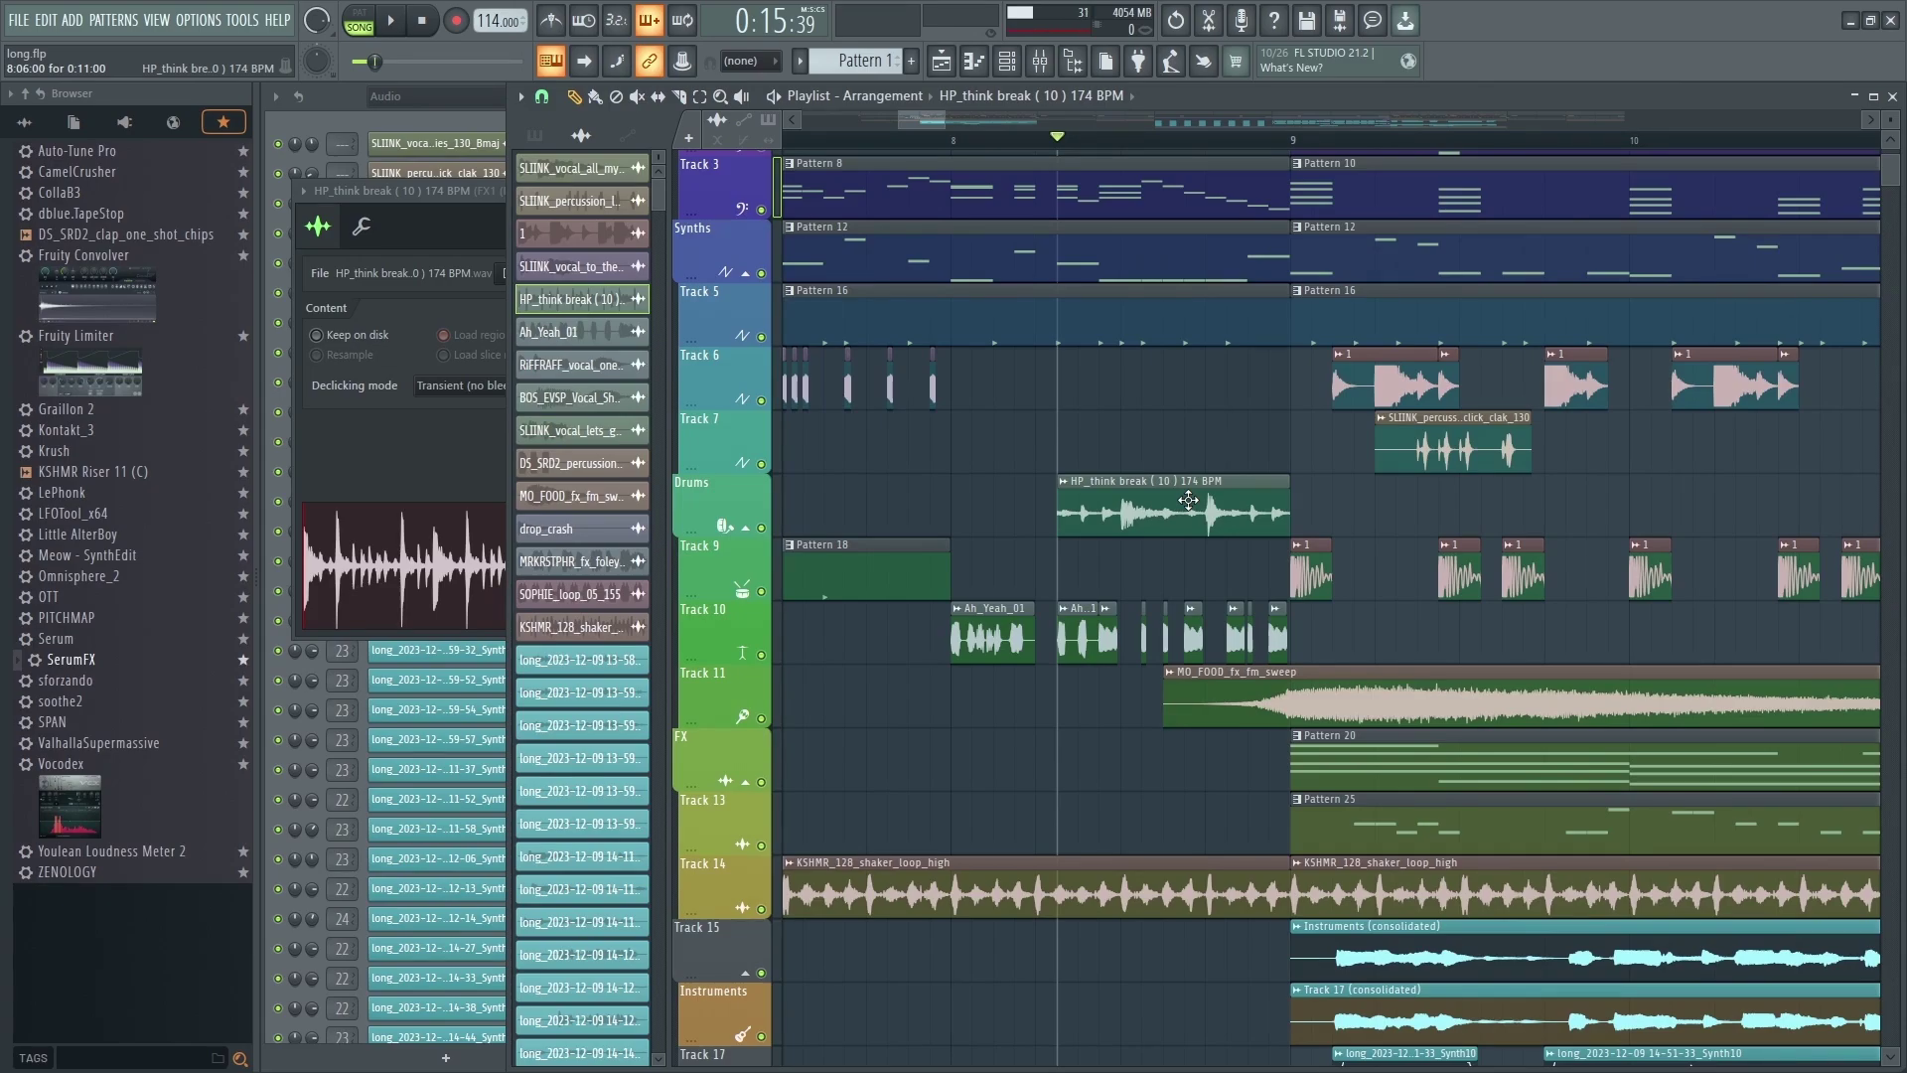
scroll(1188, 500, "down", 3)
scroll(1087, 474, "down", 5)
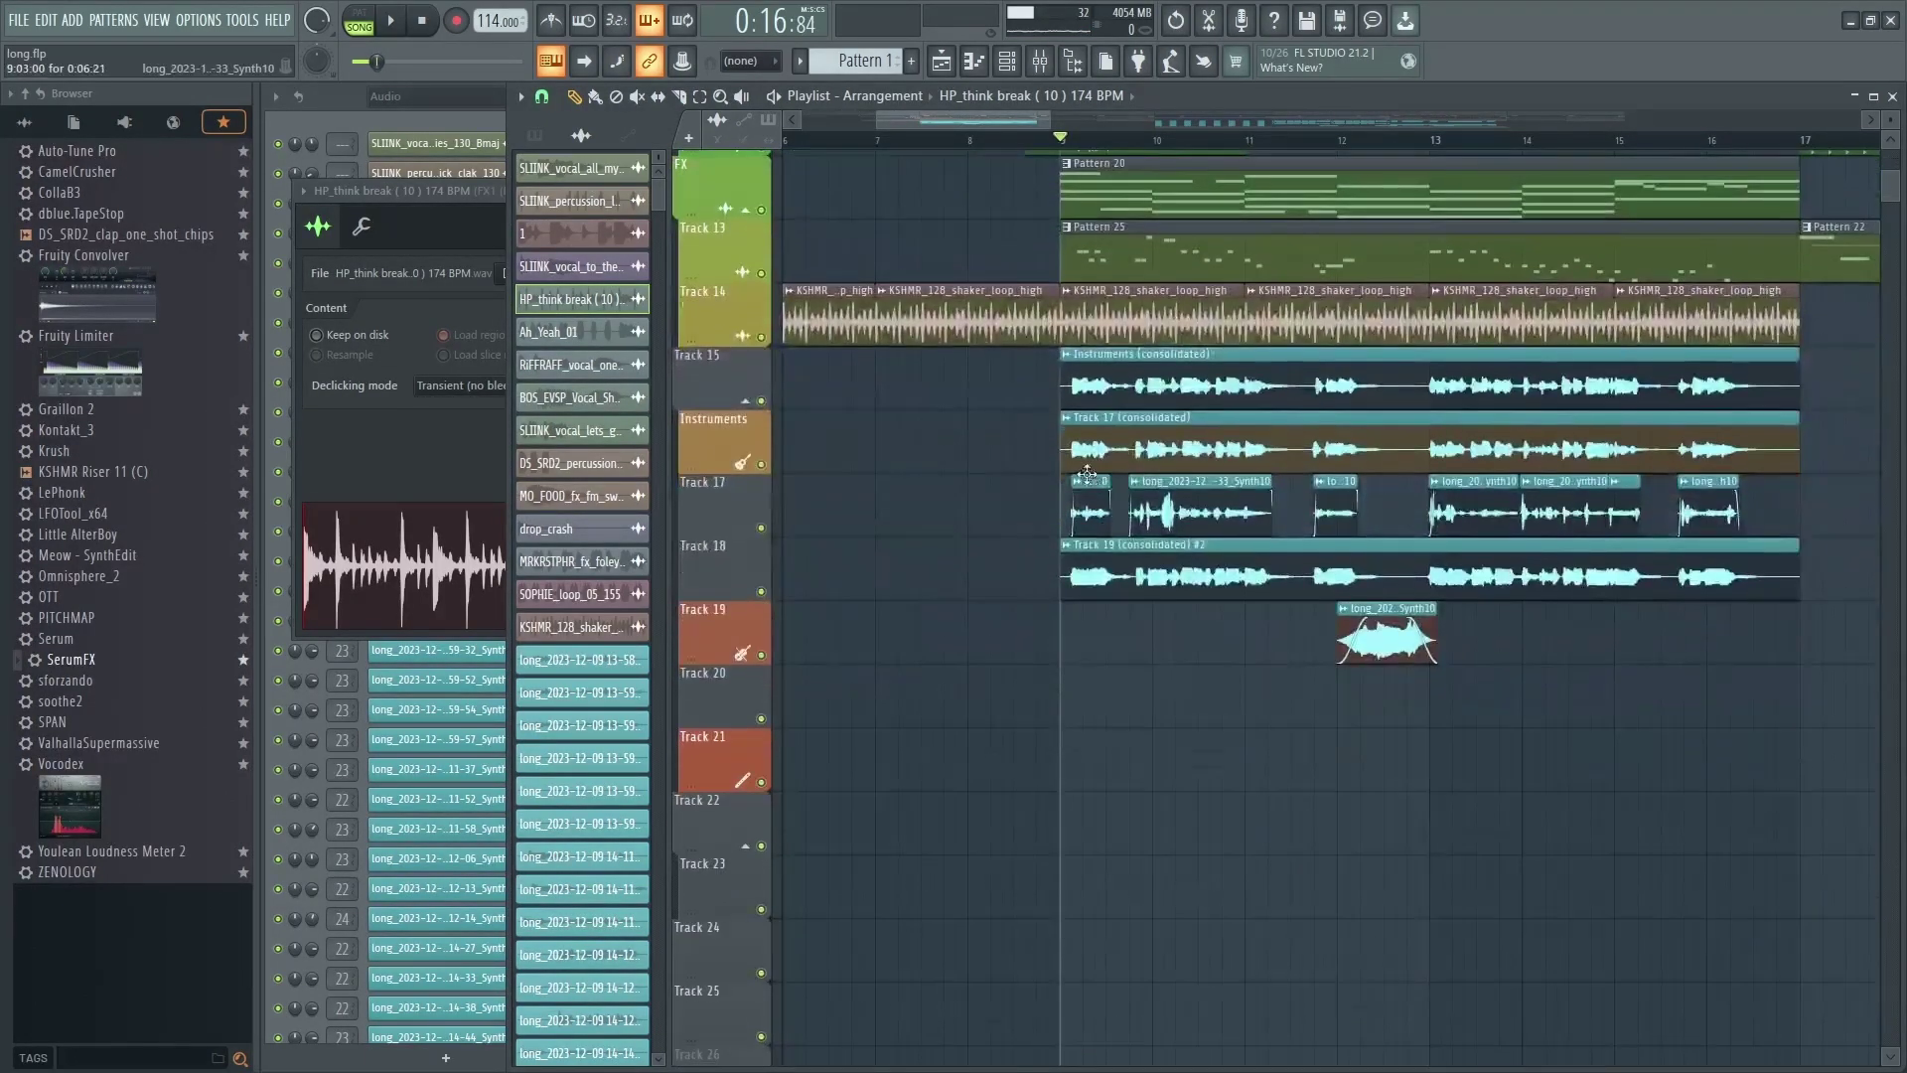
right_click(762, 403)
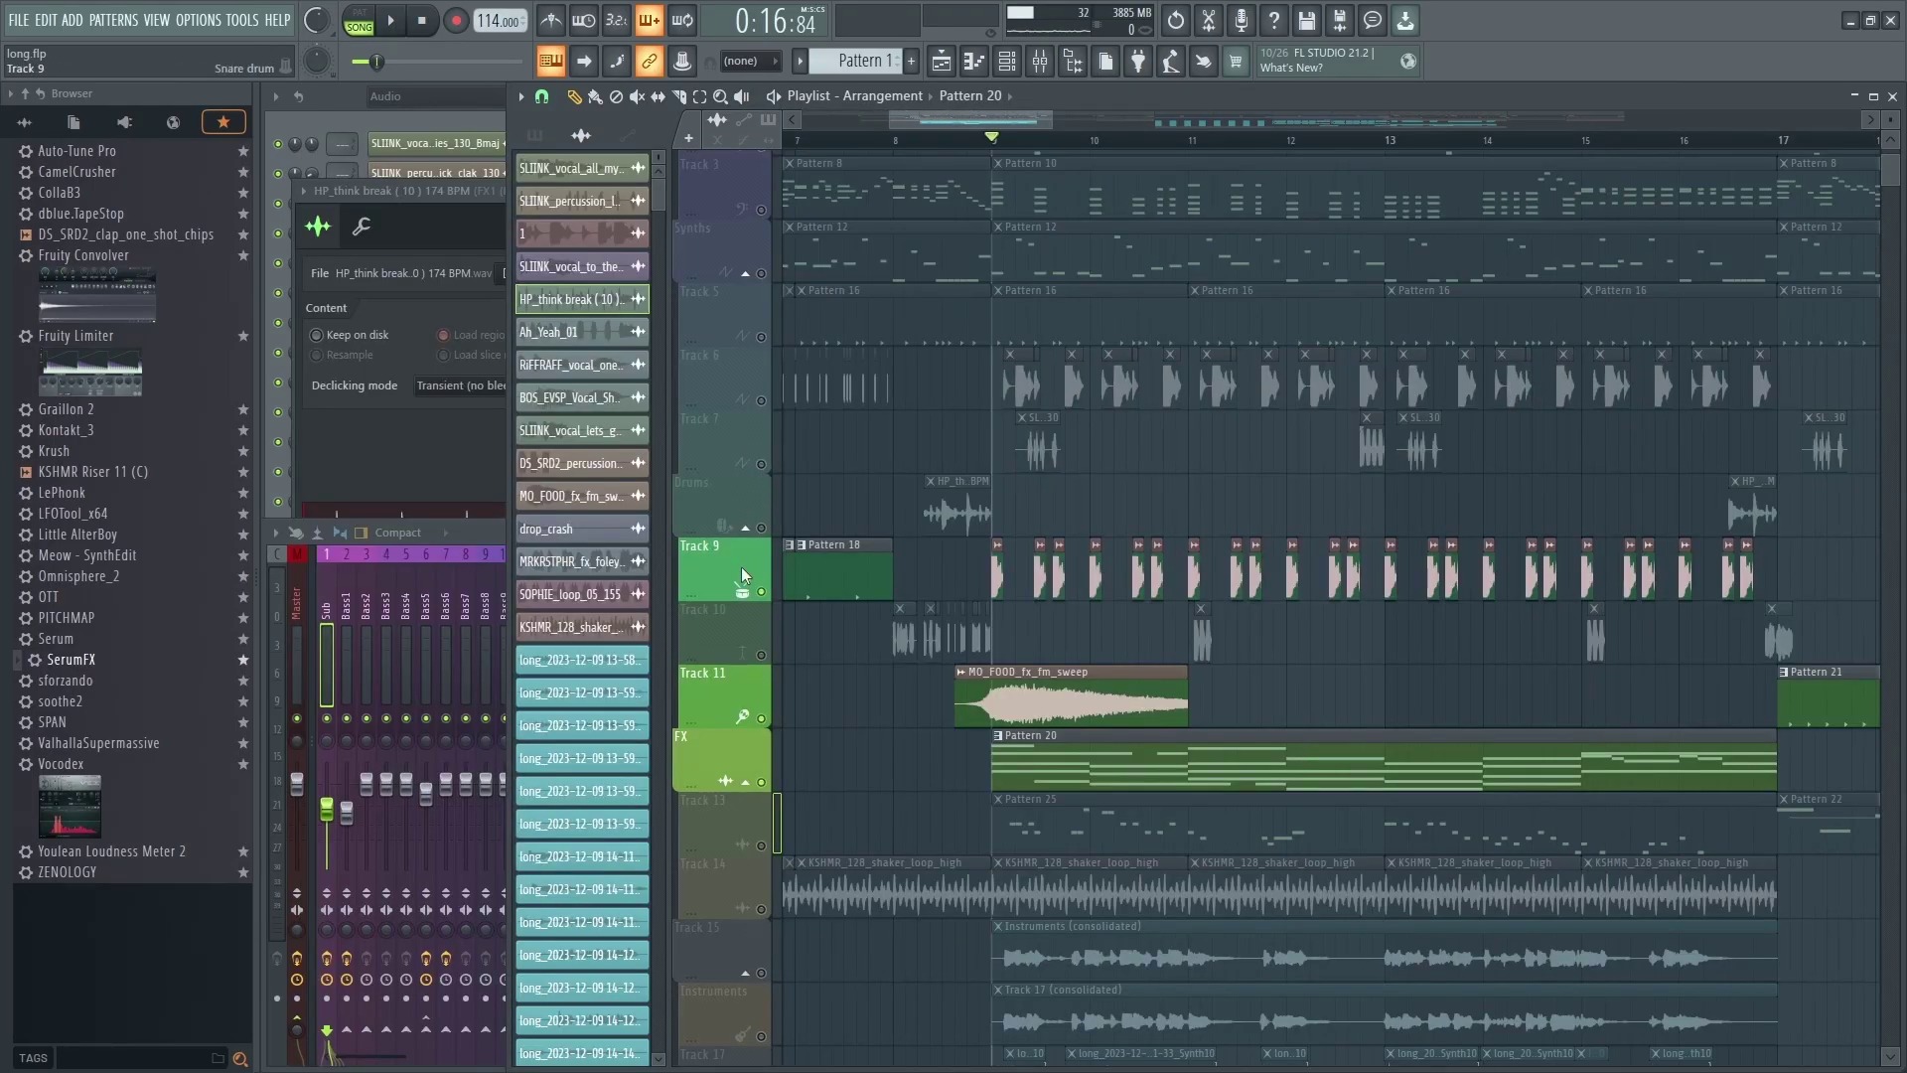
- Isolate Tracks 6 and 9 and audition their clips from bar 9
right_click(762, 592)
scroll(978, 417, "up", 4)
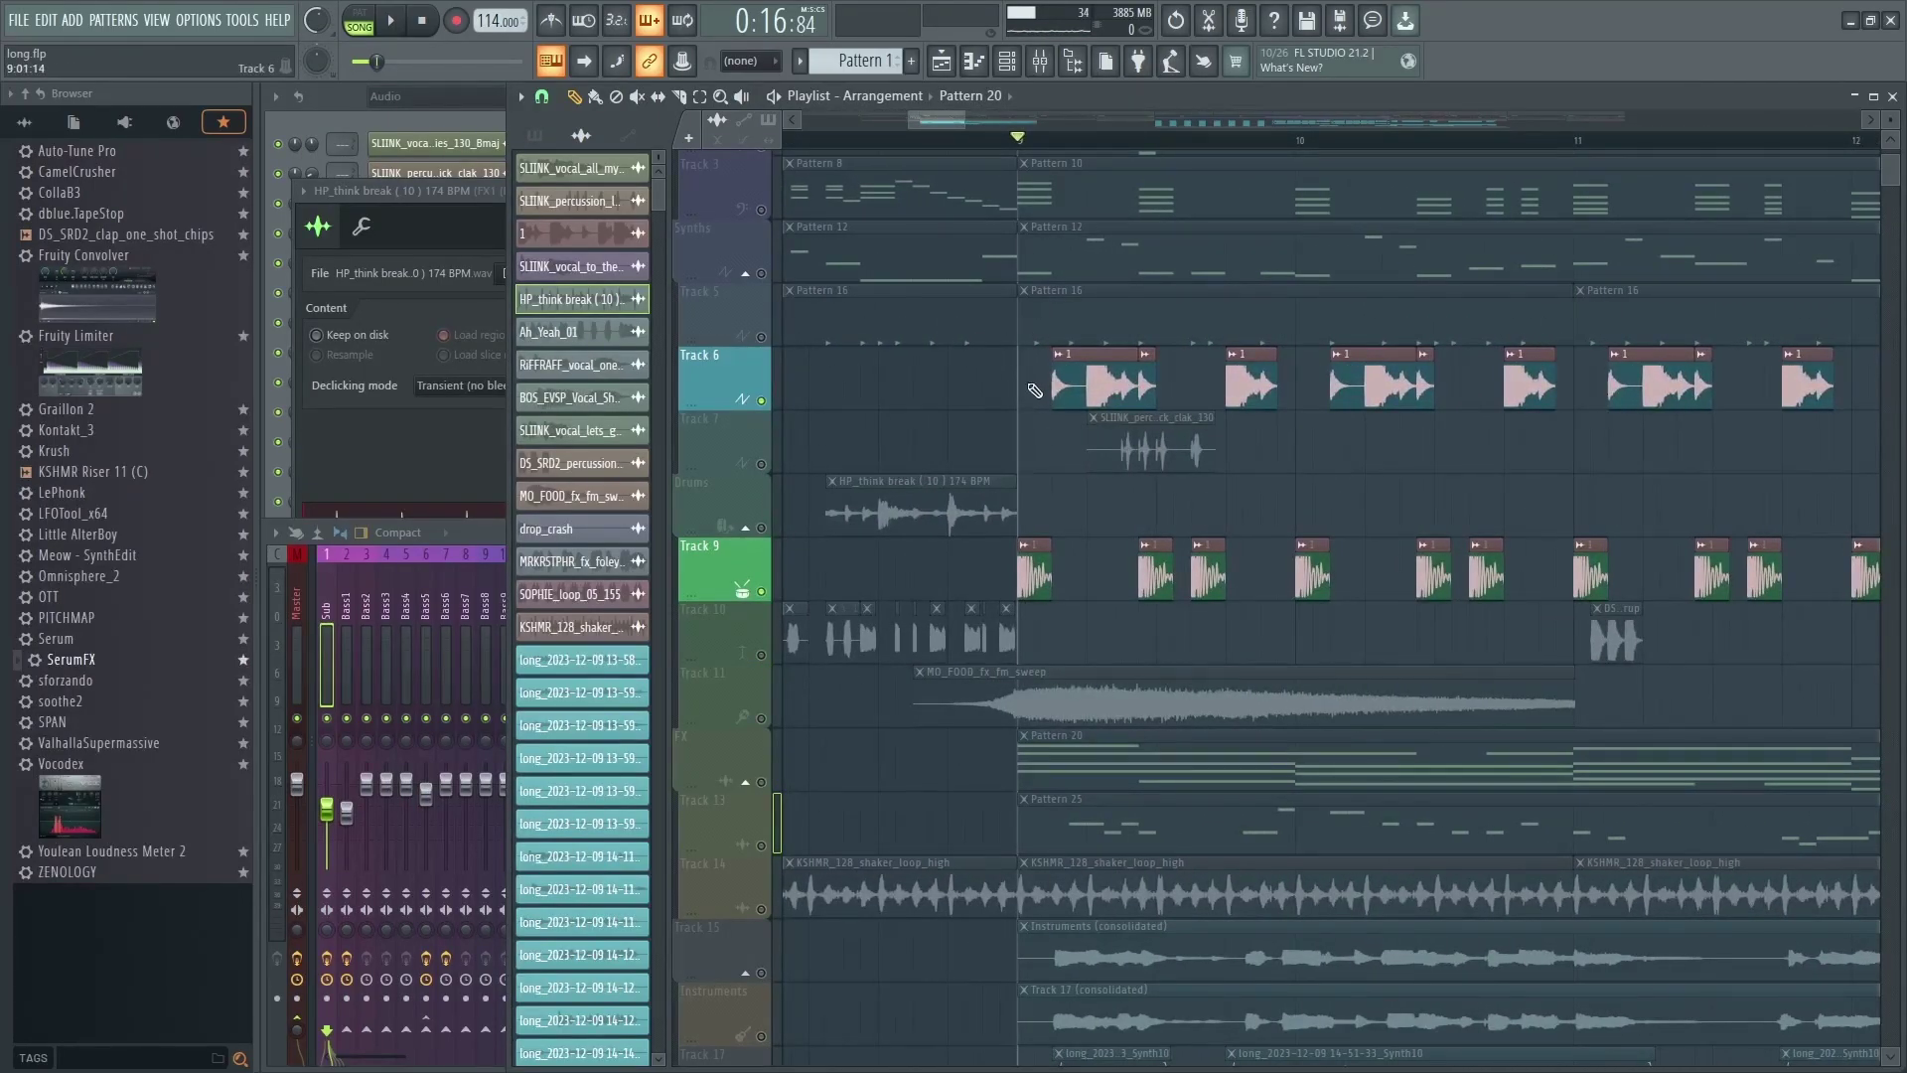
key("space")
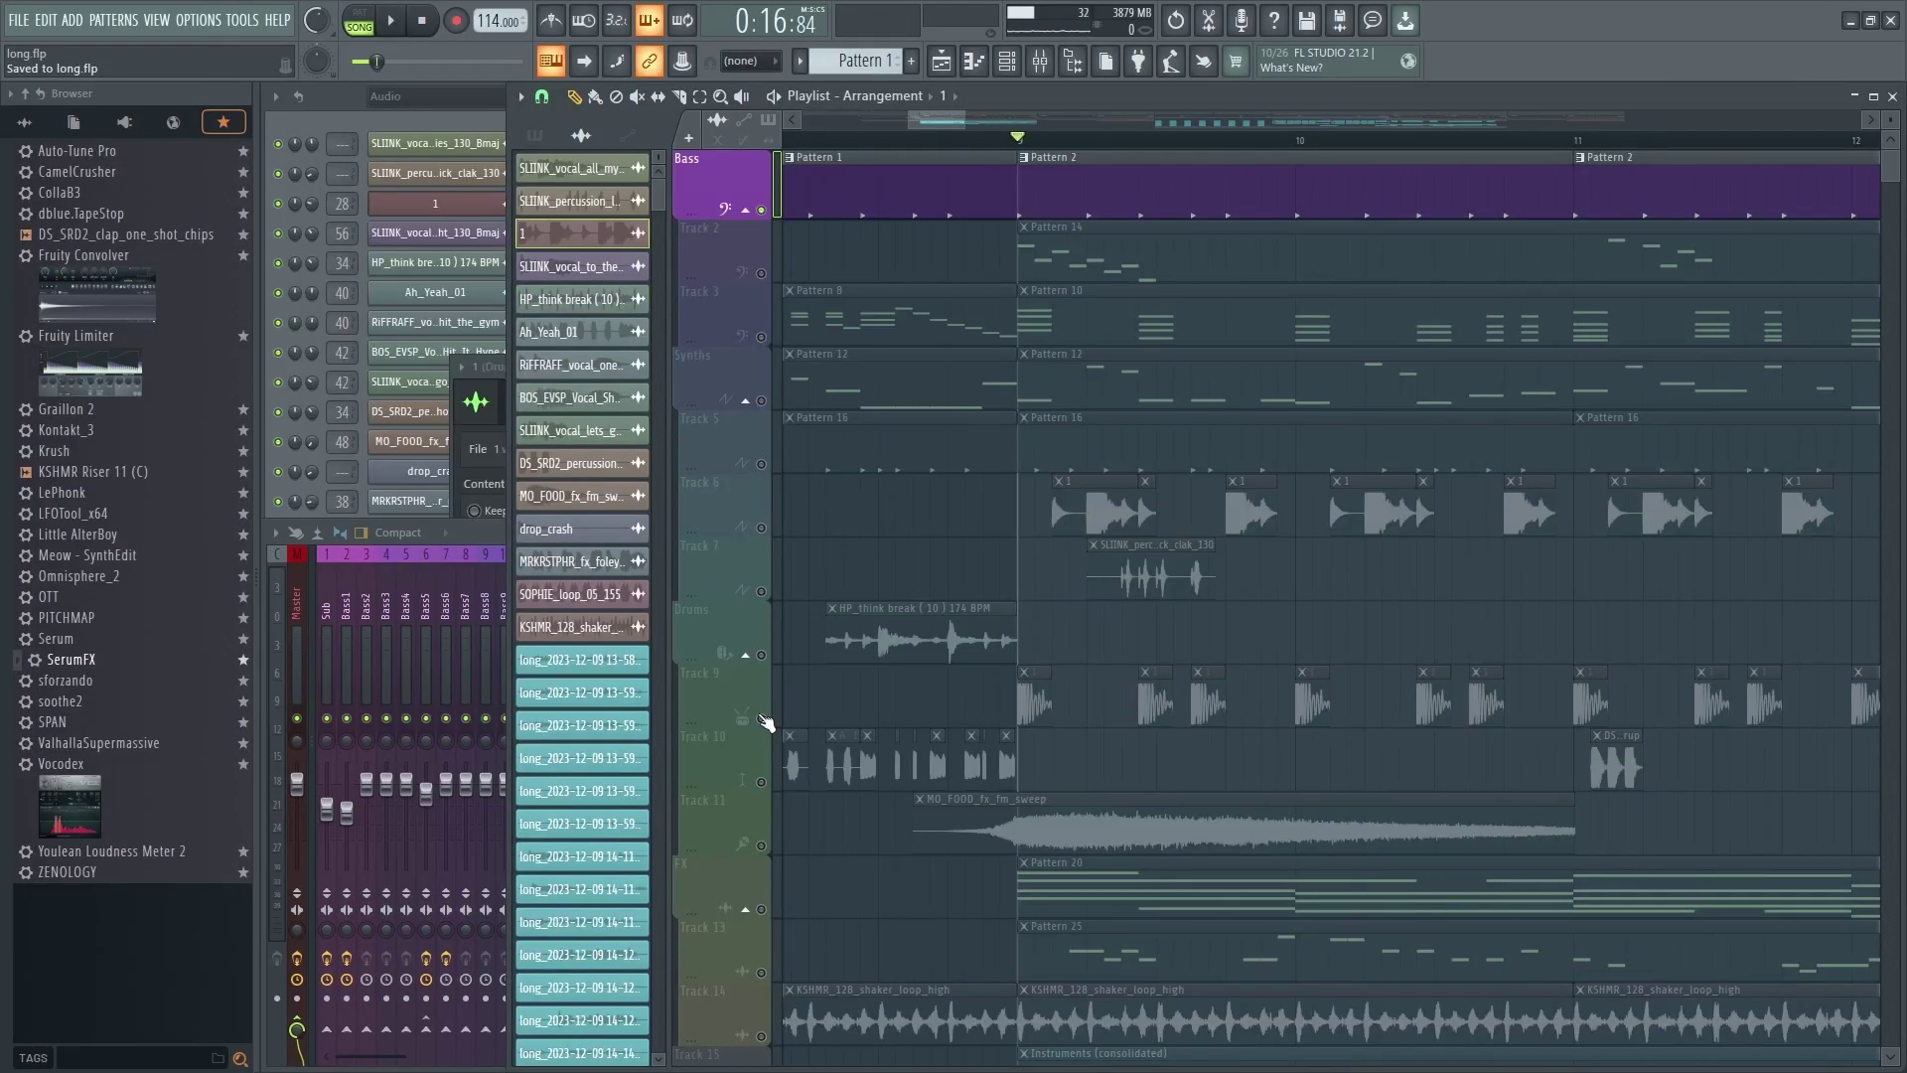
- Audition the soloed Bass track, then enable Tracks 9 and 6 and audition all three together from bar 9
key("space")
key("space")
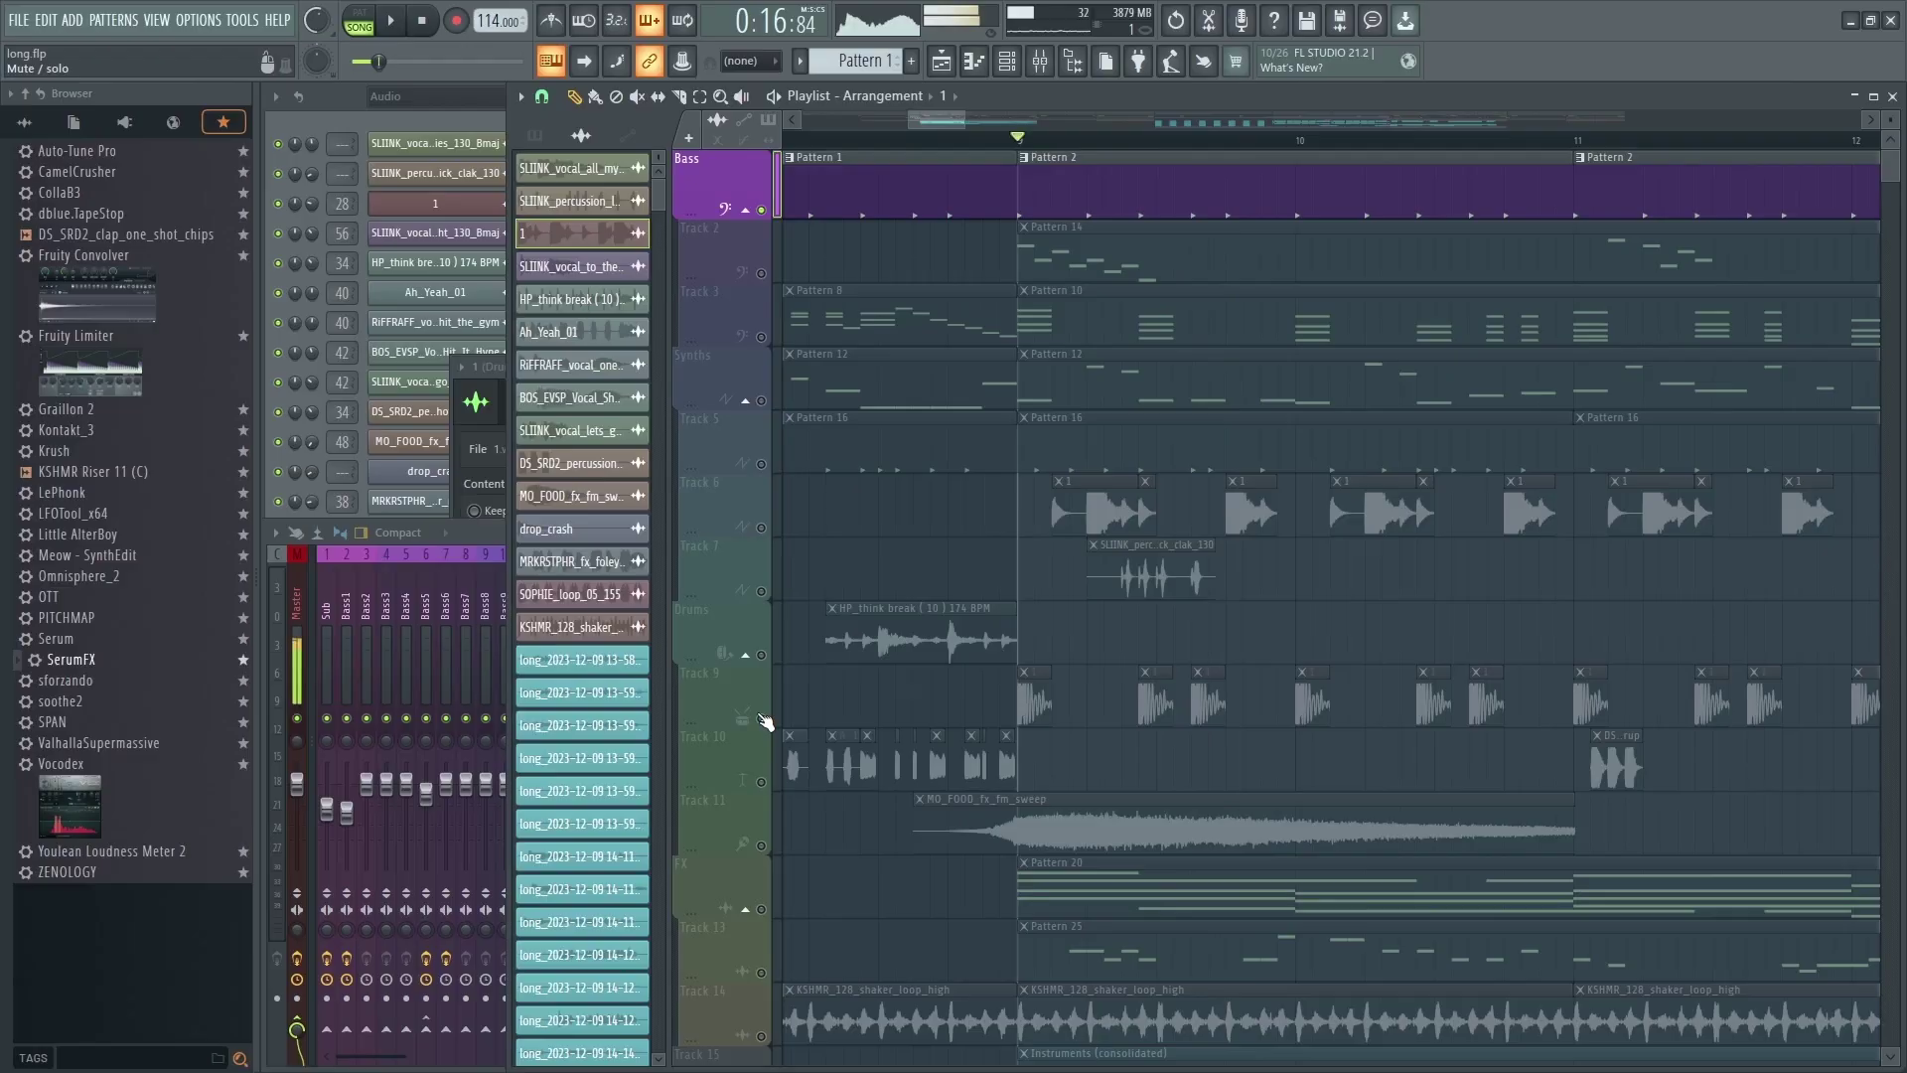
left_click(765, 720)
left_click(740, 512, "ctrl")
key("space")
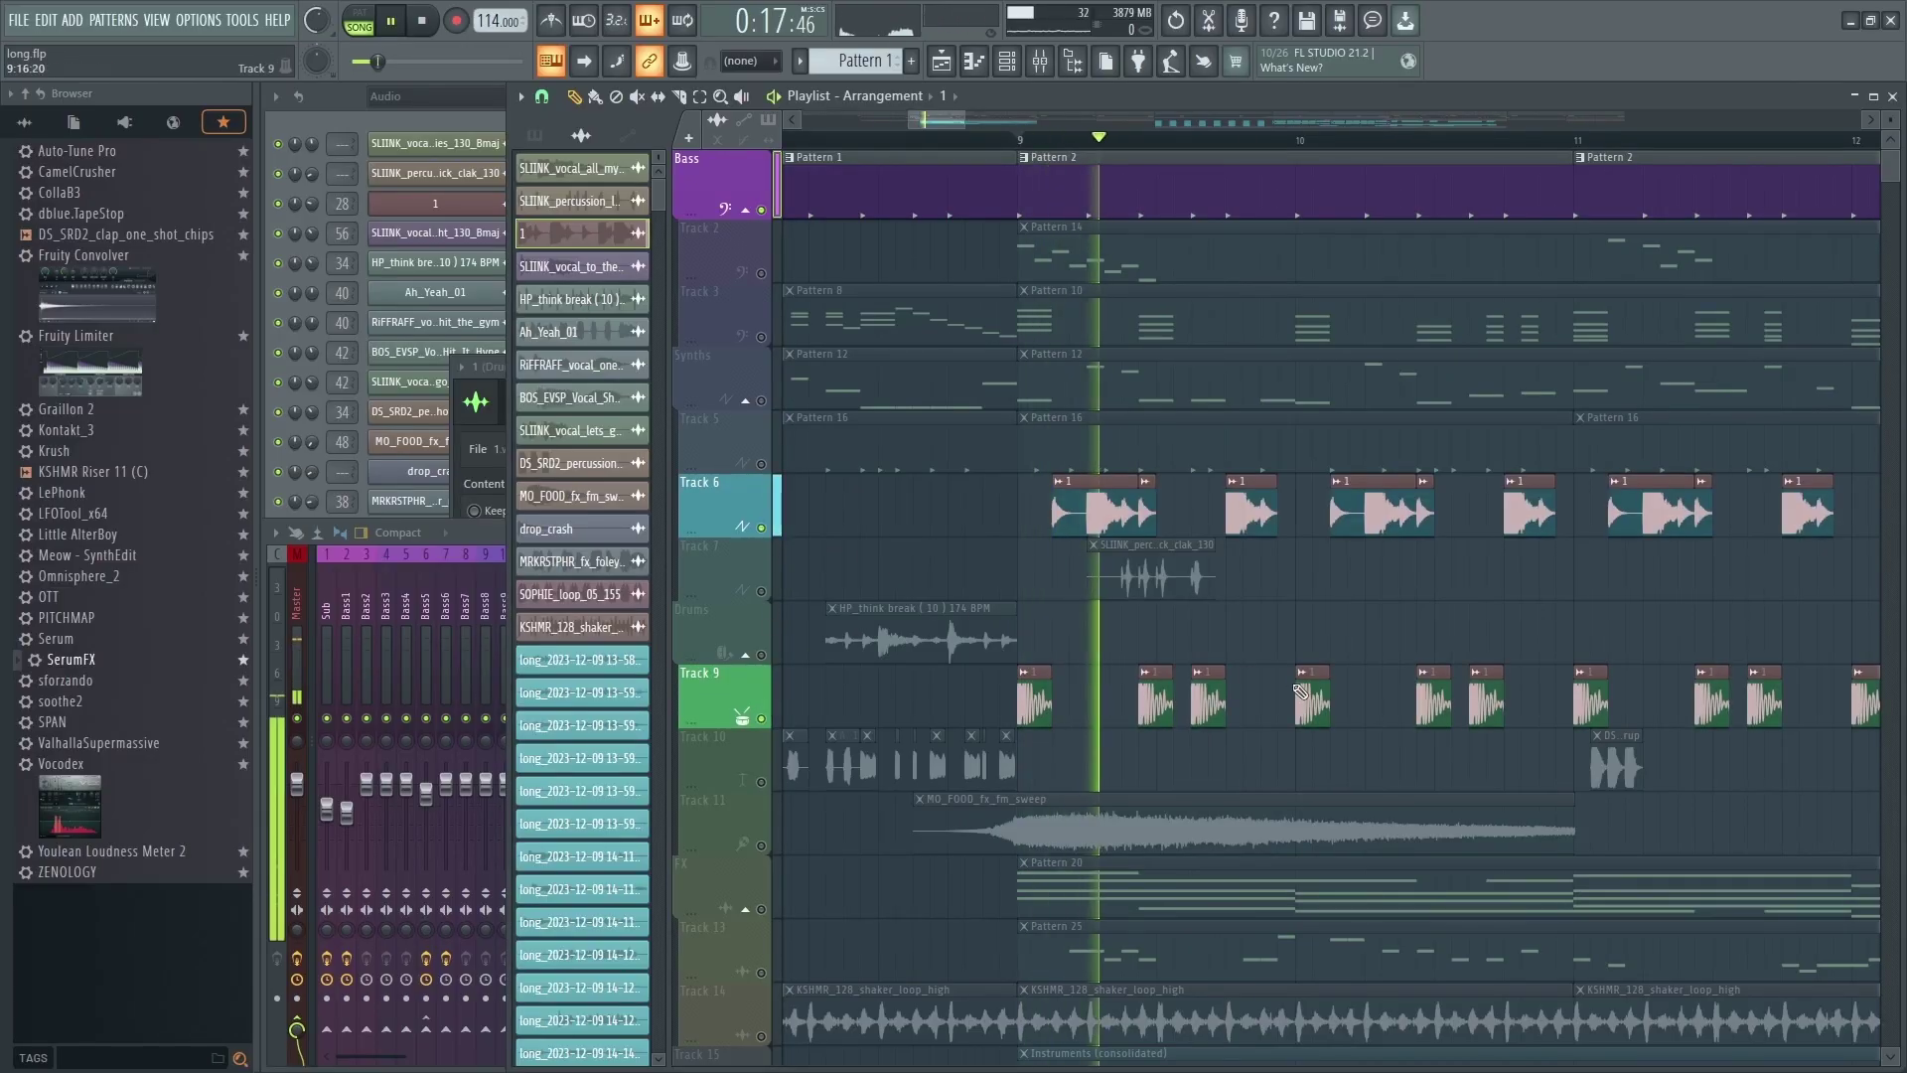
key("space")
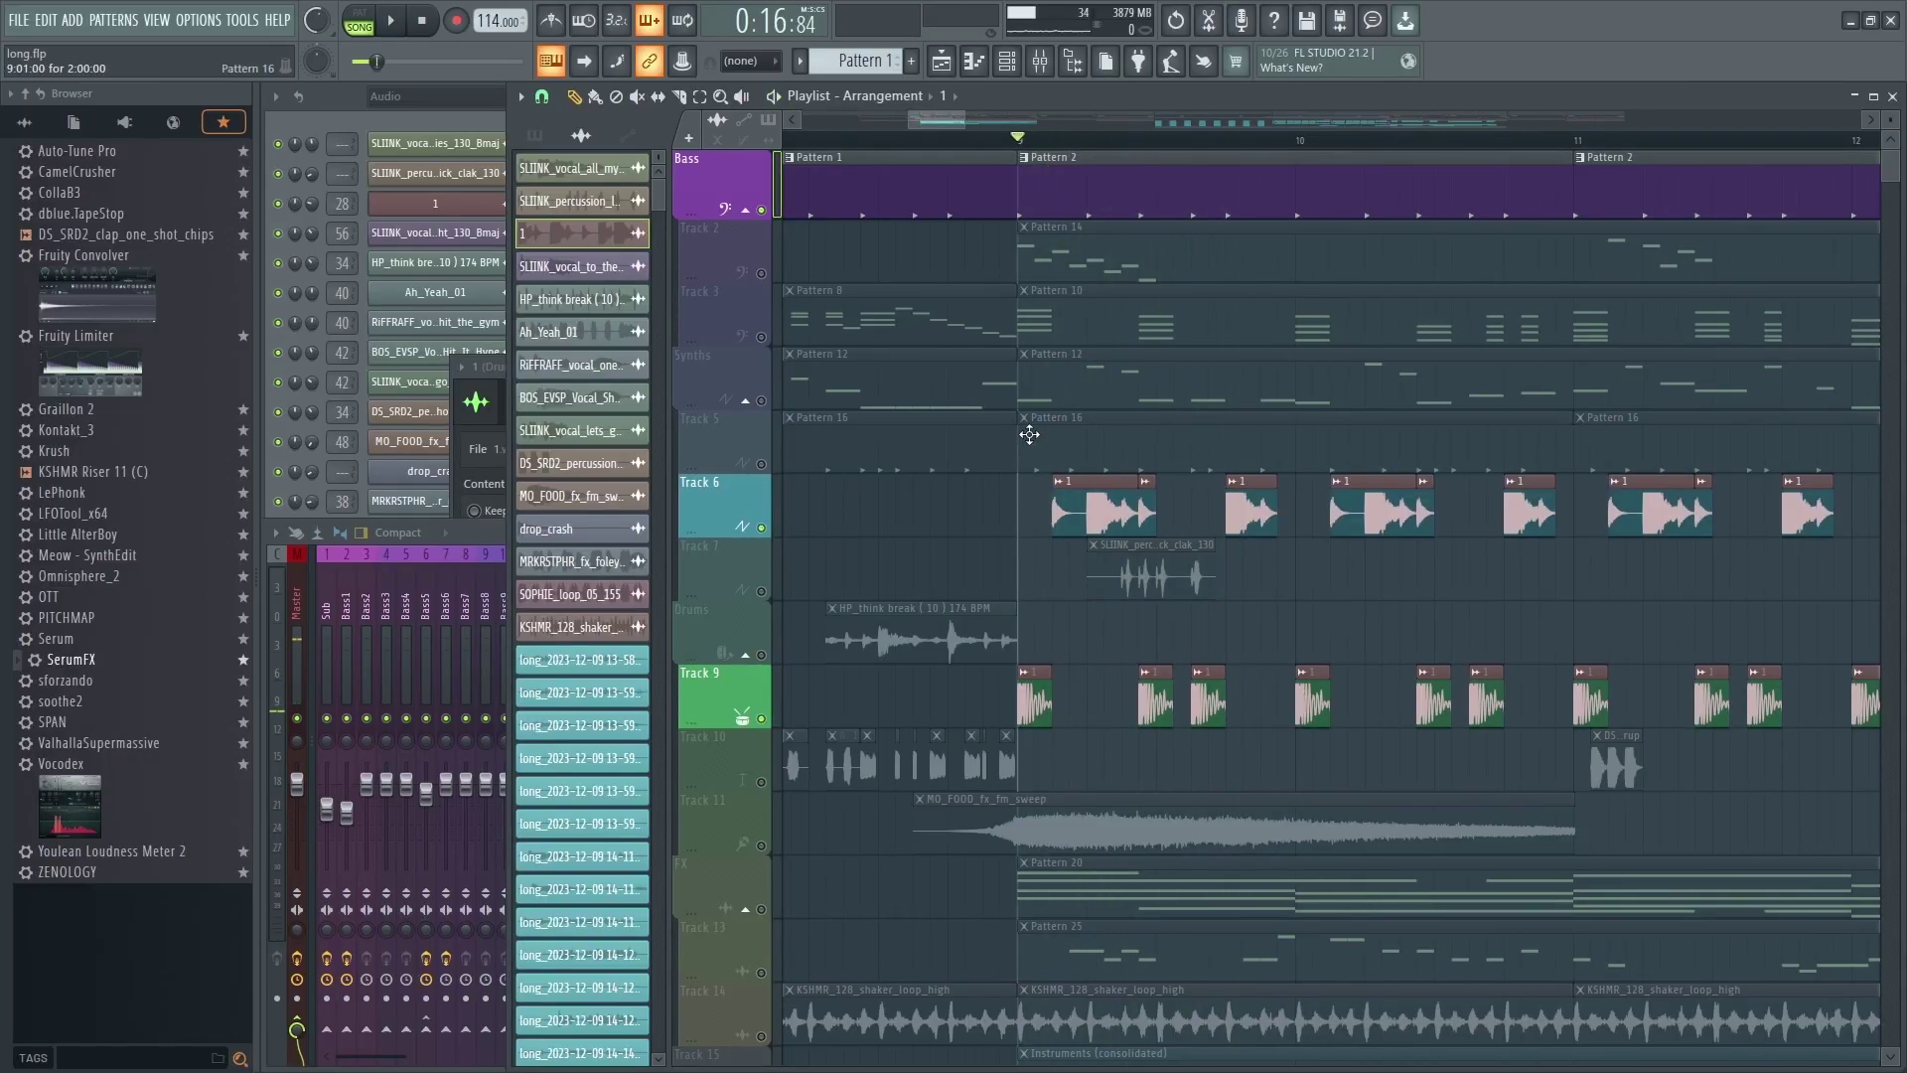
- Enable Track 7 as well and audition its SLIINK_percussion_loop_click_clak_130 clip after bar 9
scroll(986, 465, "up", 2)
left_click(762, 592)
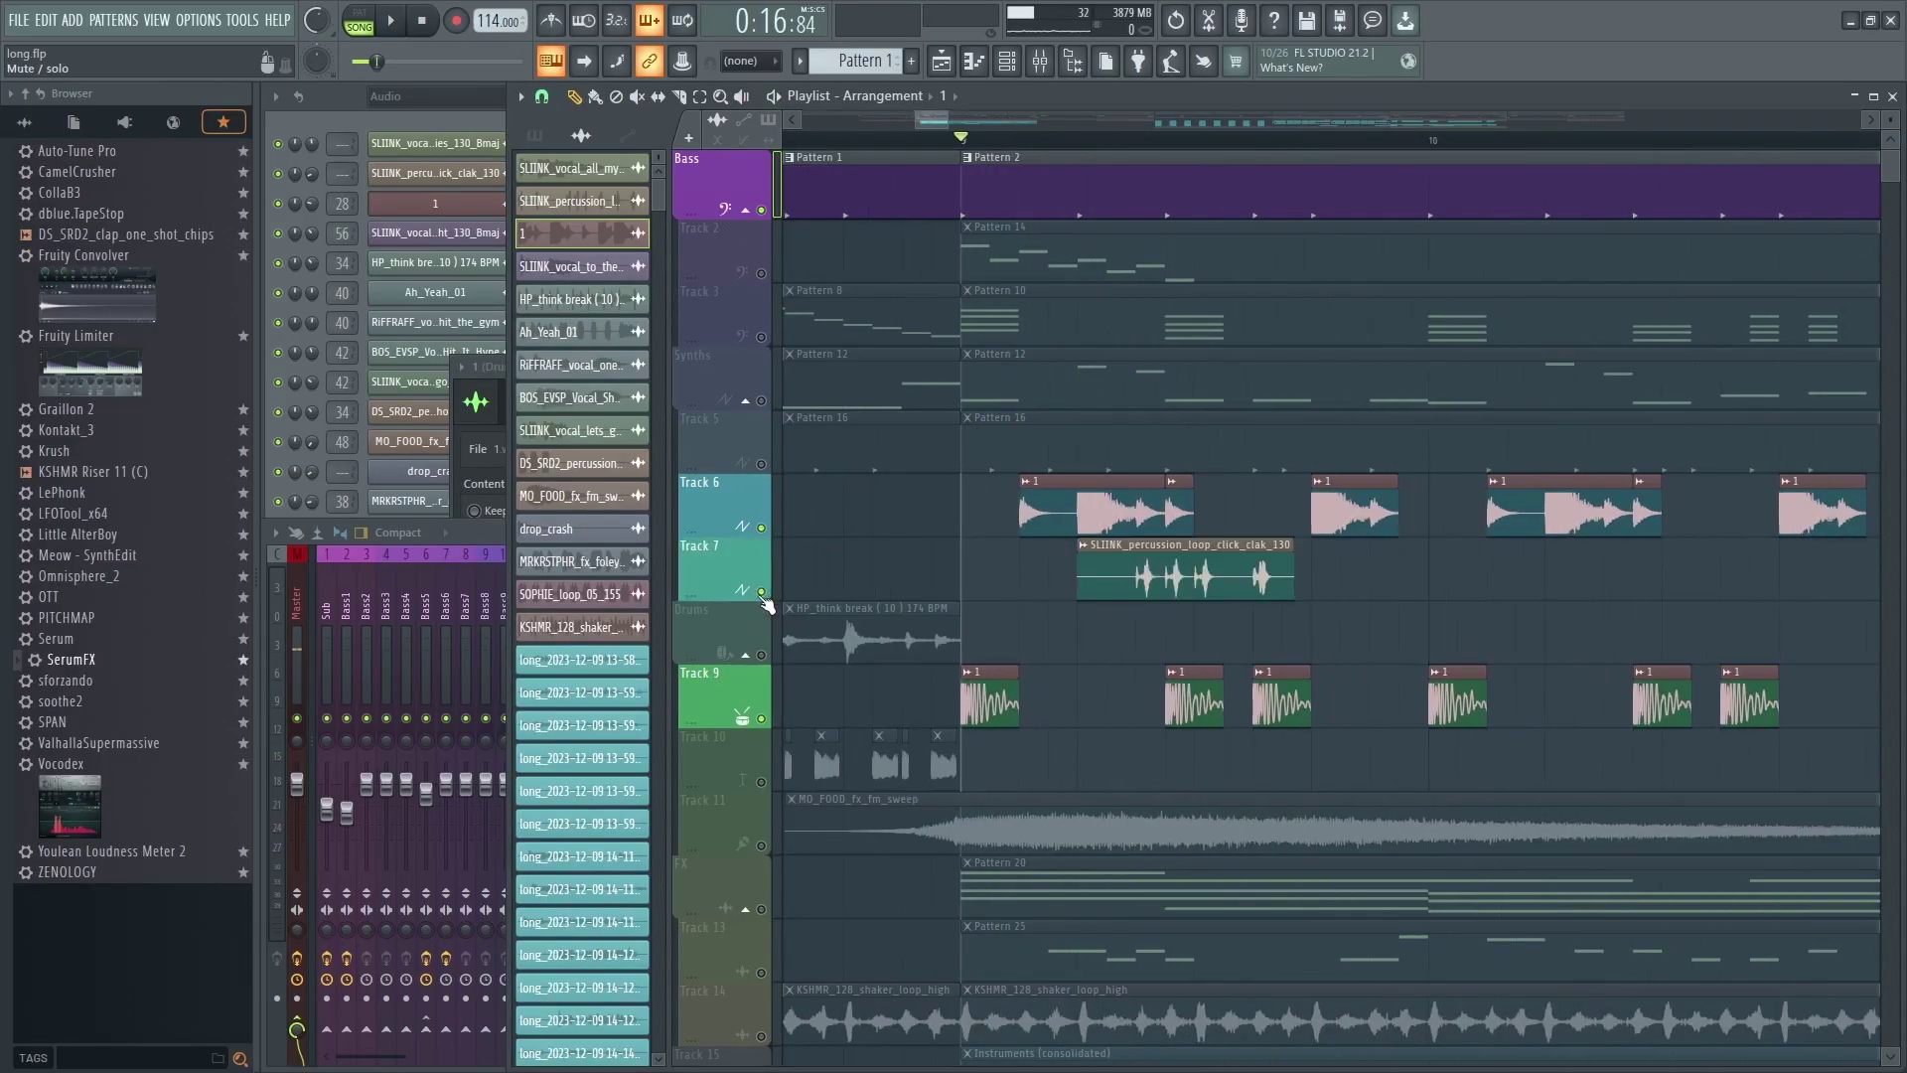
scroll(1251, 611, "up", 3)
key("space")
left_click(1095, 547)
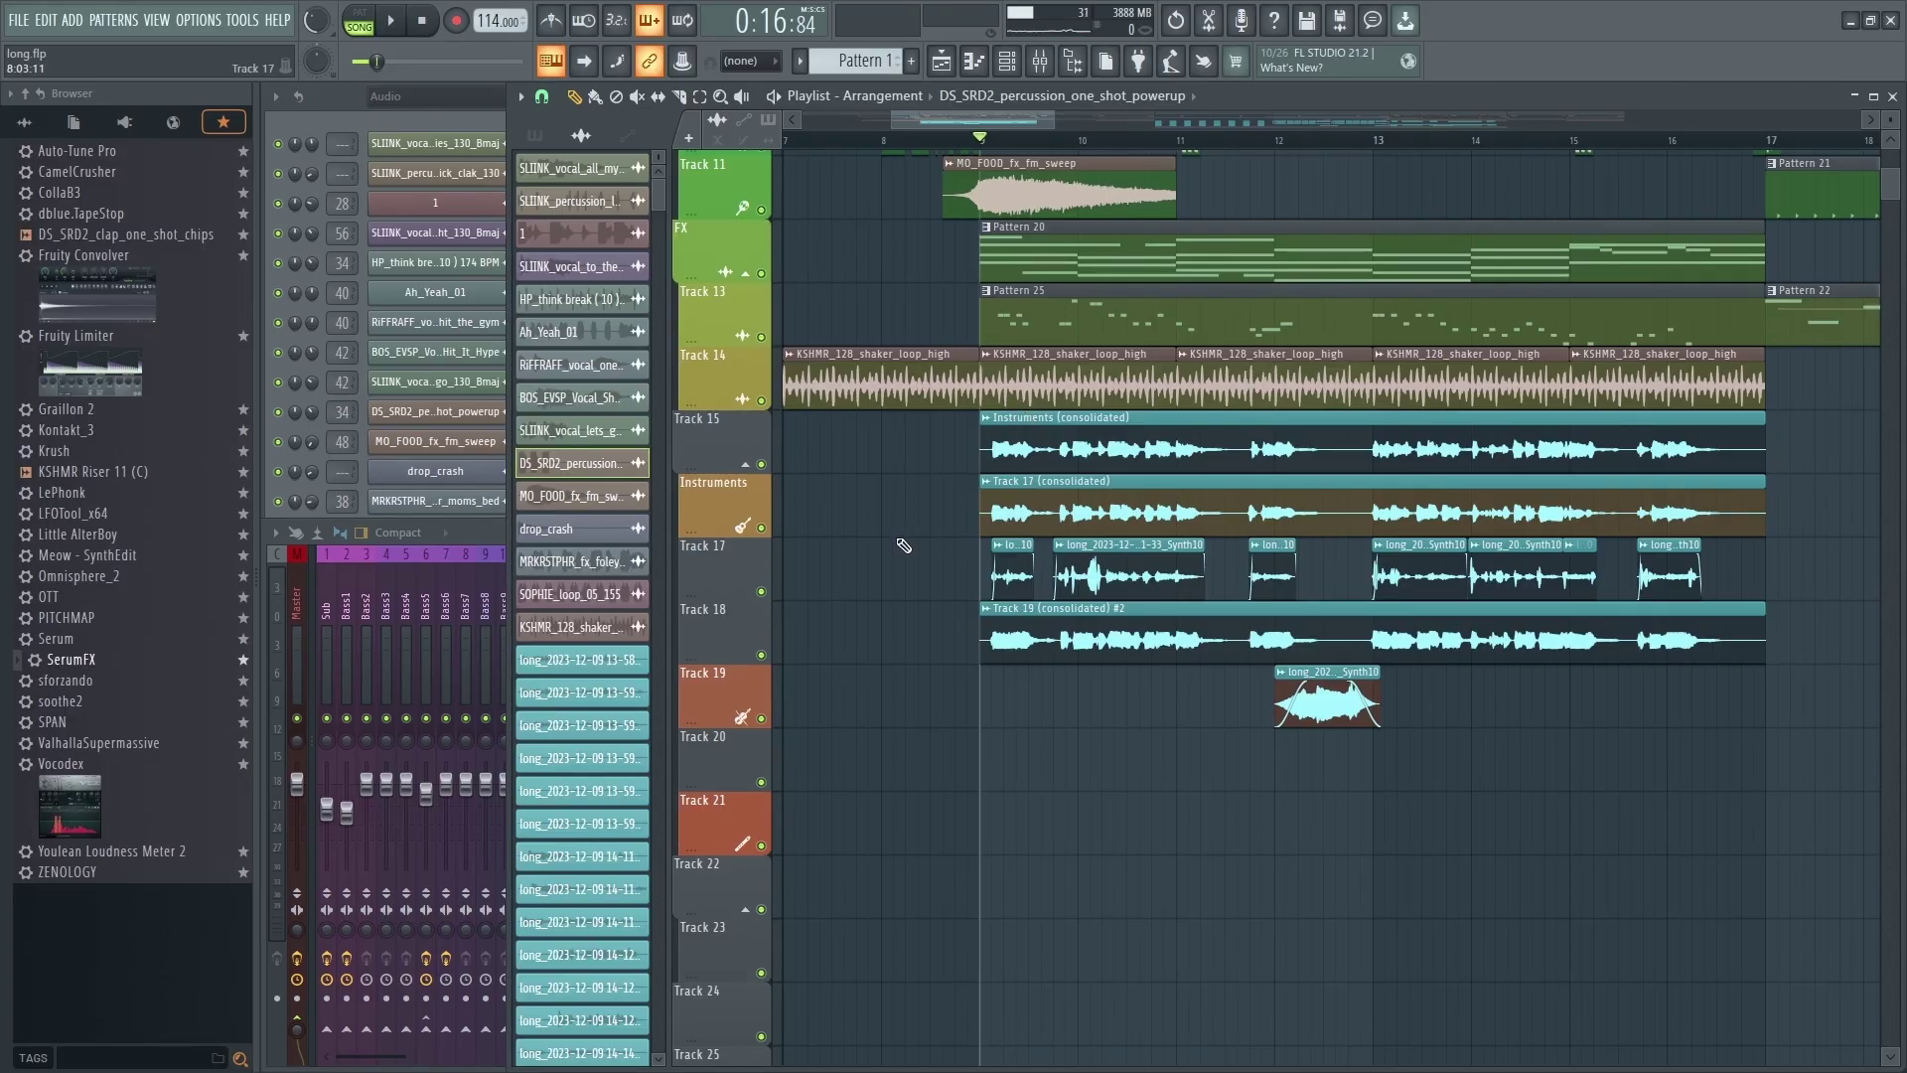
- Place playback at bar 25 and audition the stacked vocal clips on Tracks 15 to 22
scroll(904, 546, "down", 3)
scroll(1136, 298, "up", 6)
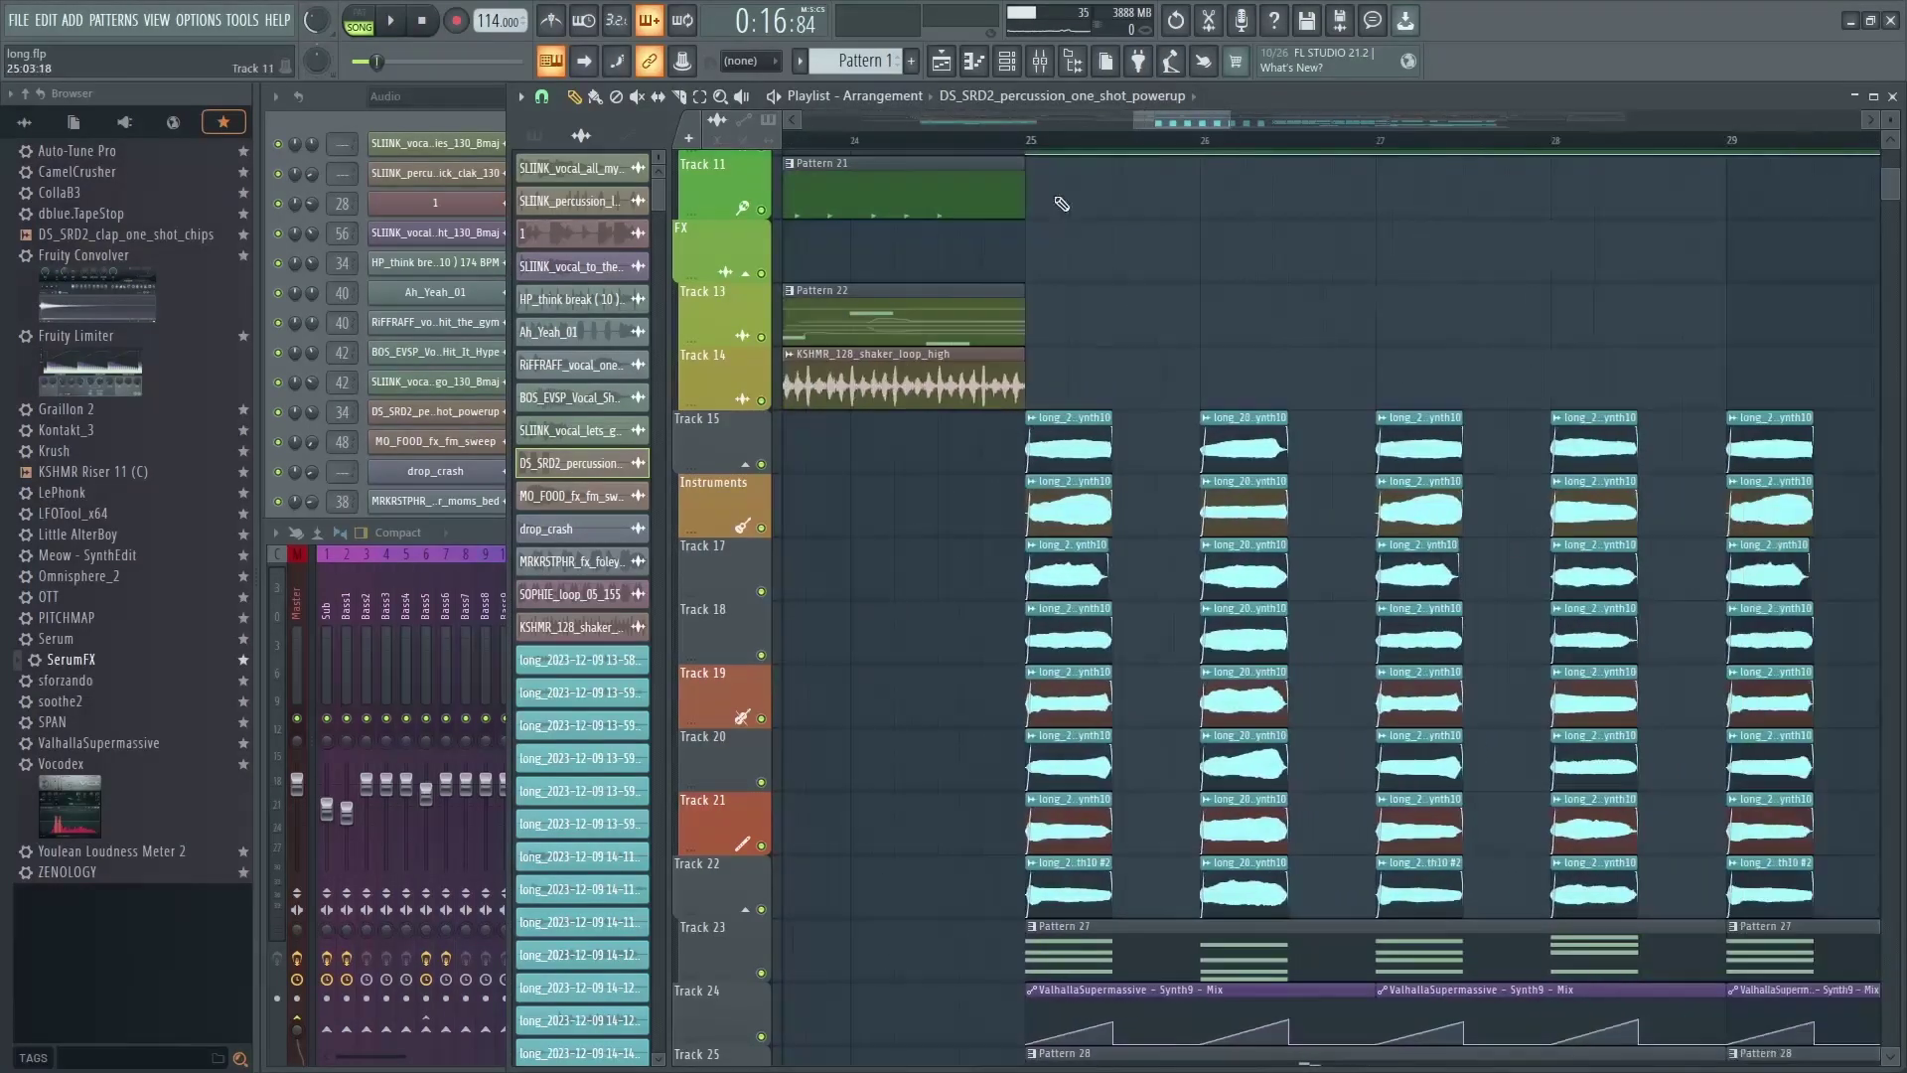
left_click(1023, 136)
key("space")
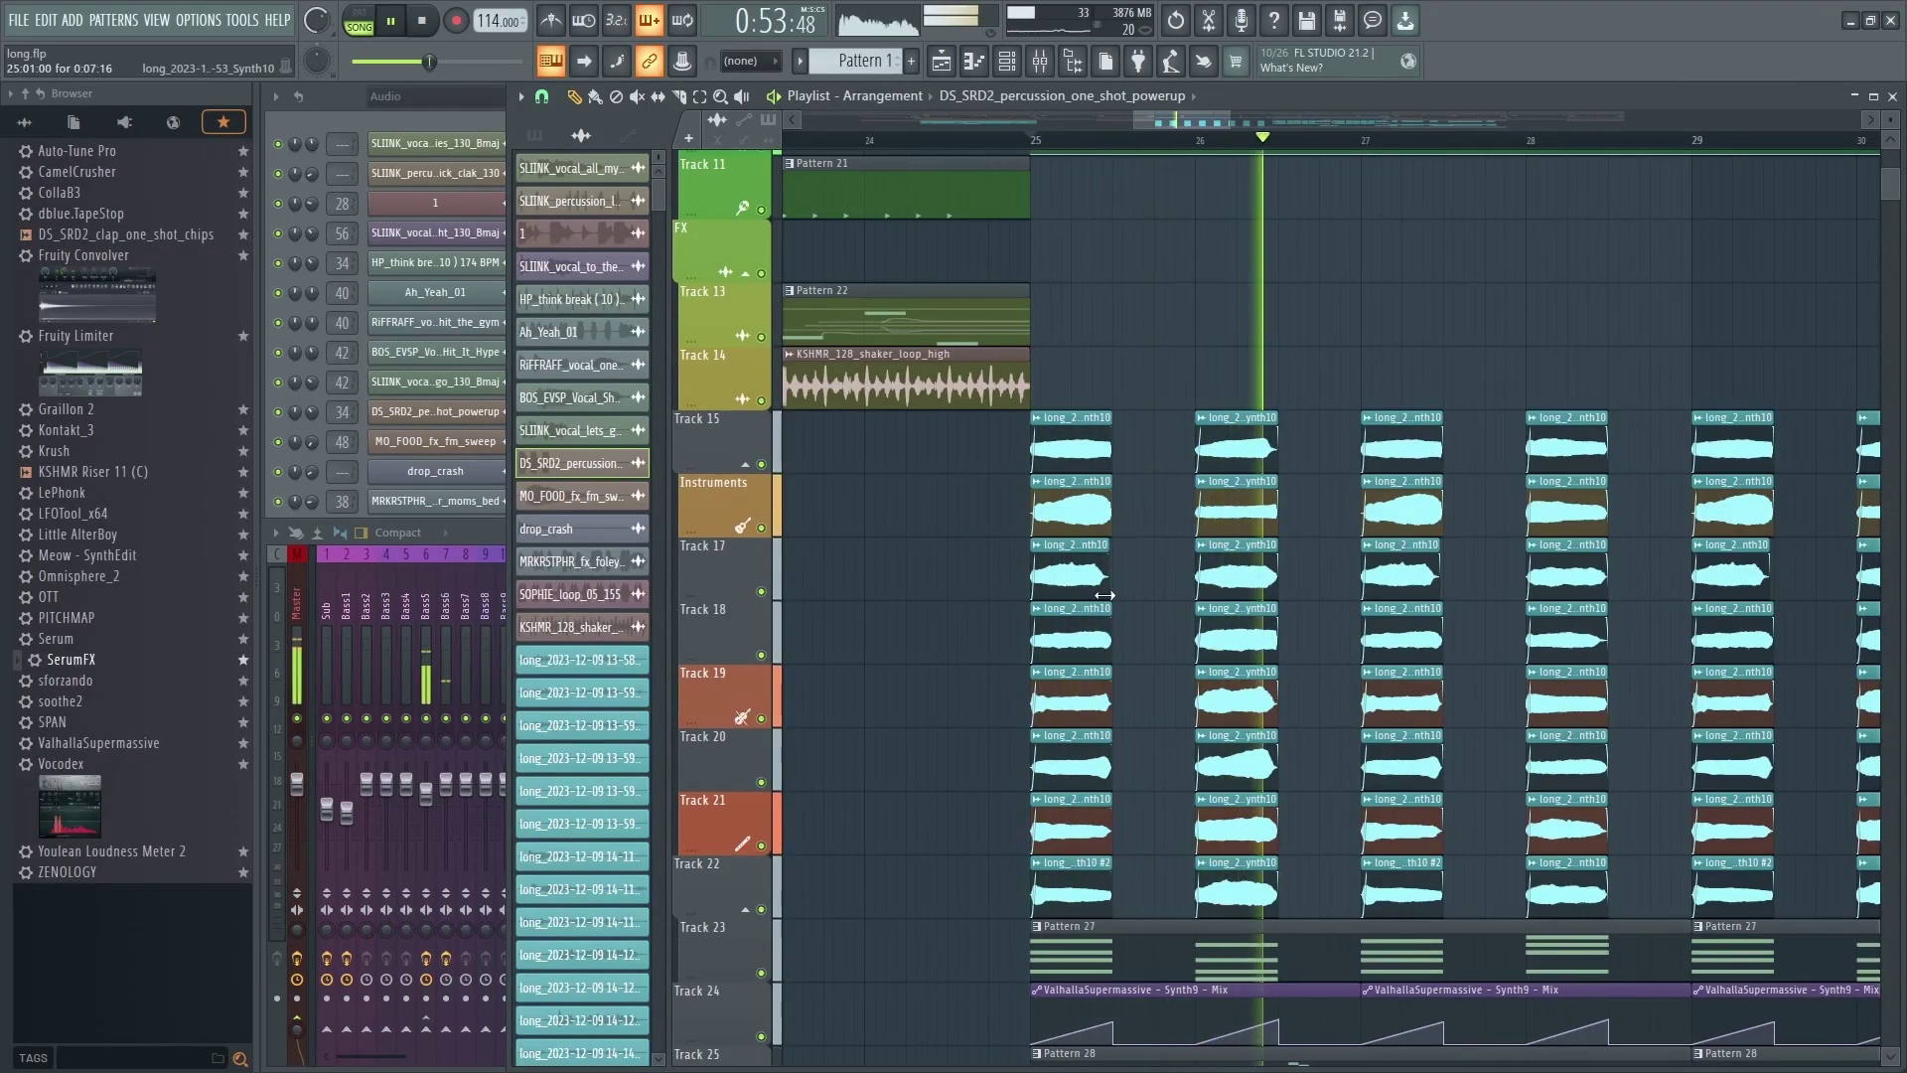
key("space")
- Examine the ZENOLOGY #3 chords of Pattern 27 in the piano roll, and audition the bar 25 section in the playlist
scroll(1101, 566, "down", 3)
double_click(1108, 754)
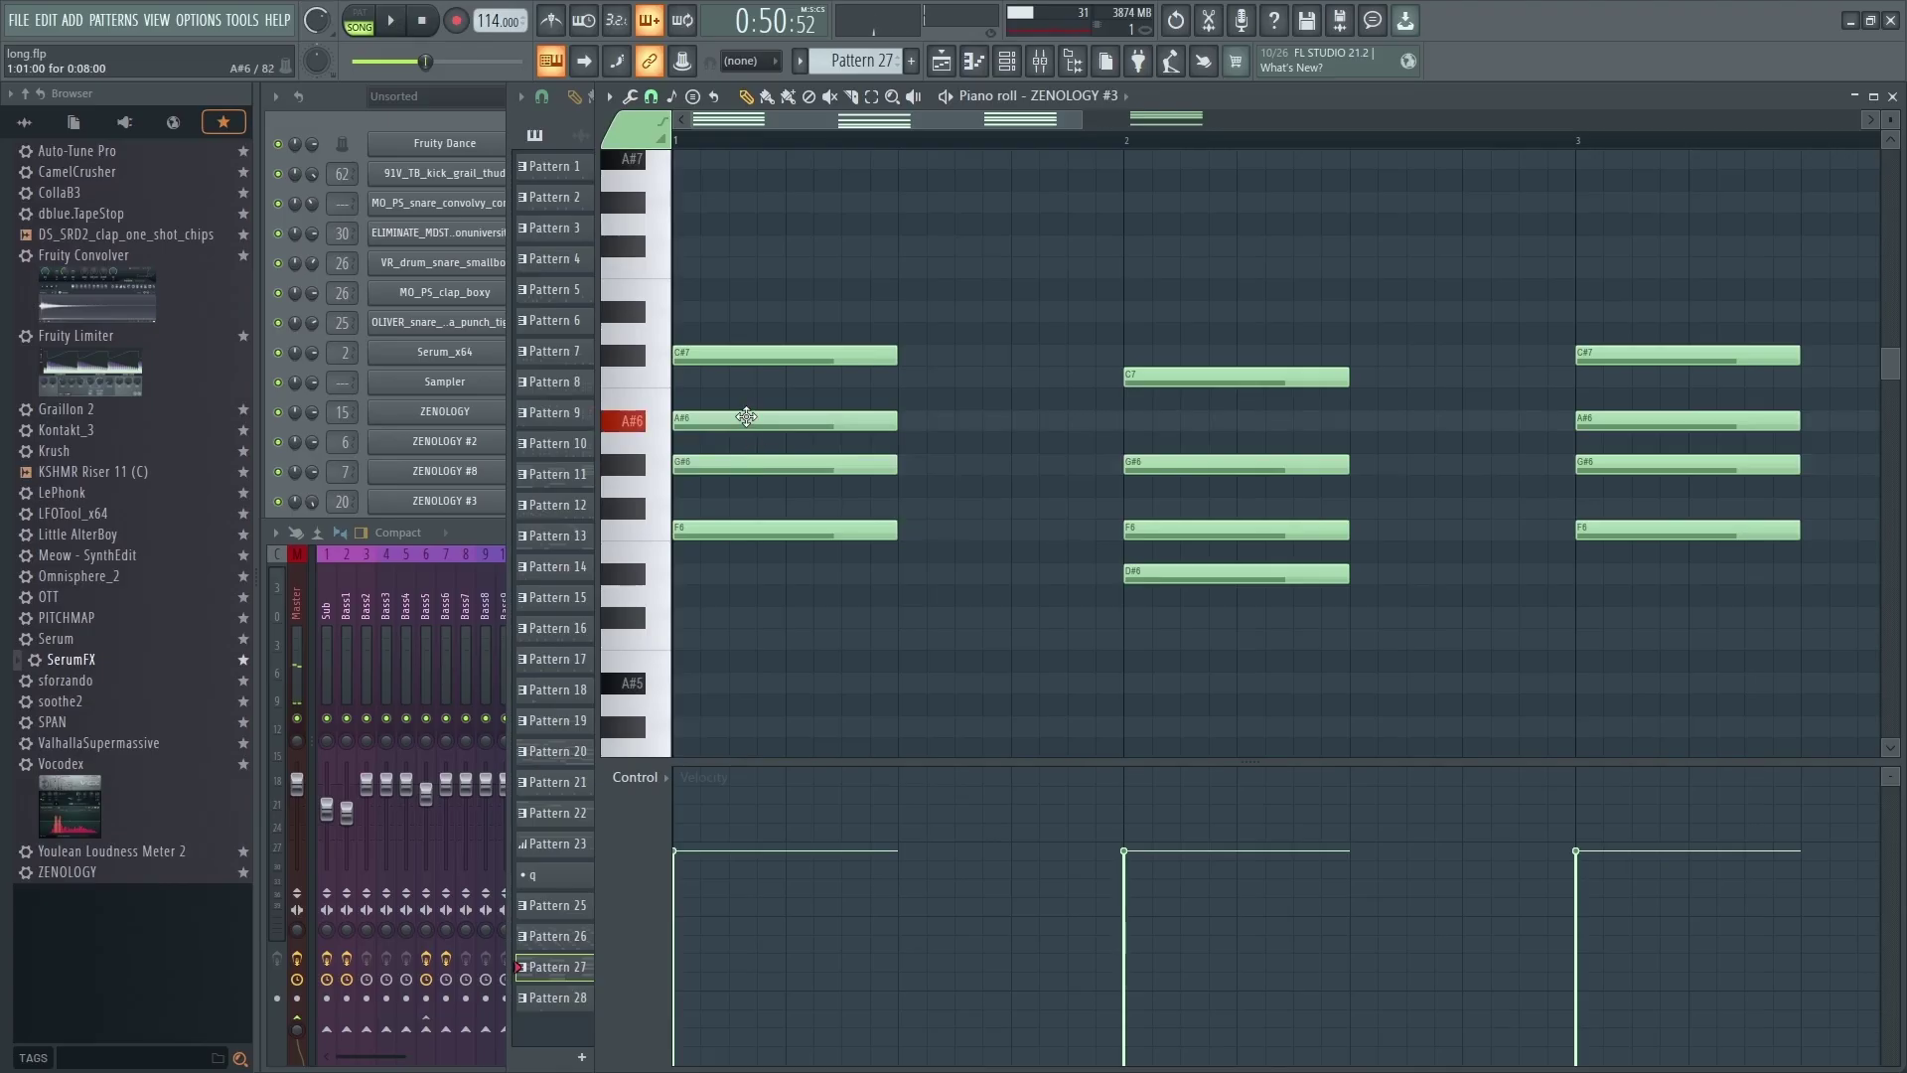
left_click(930, 65)
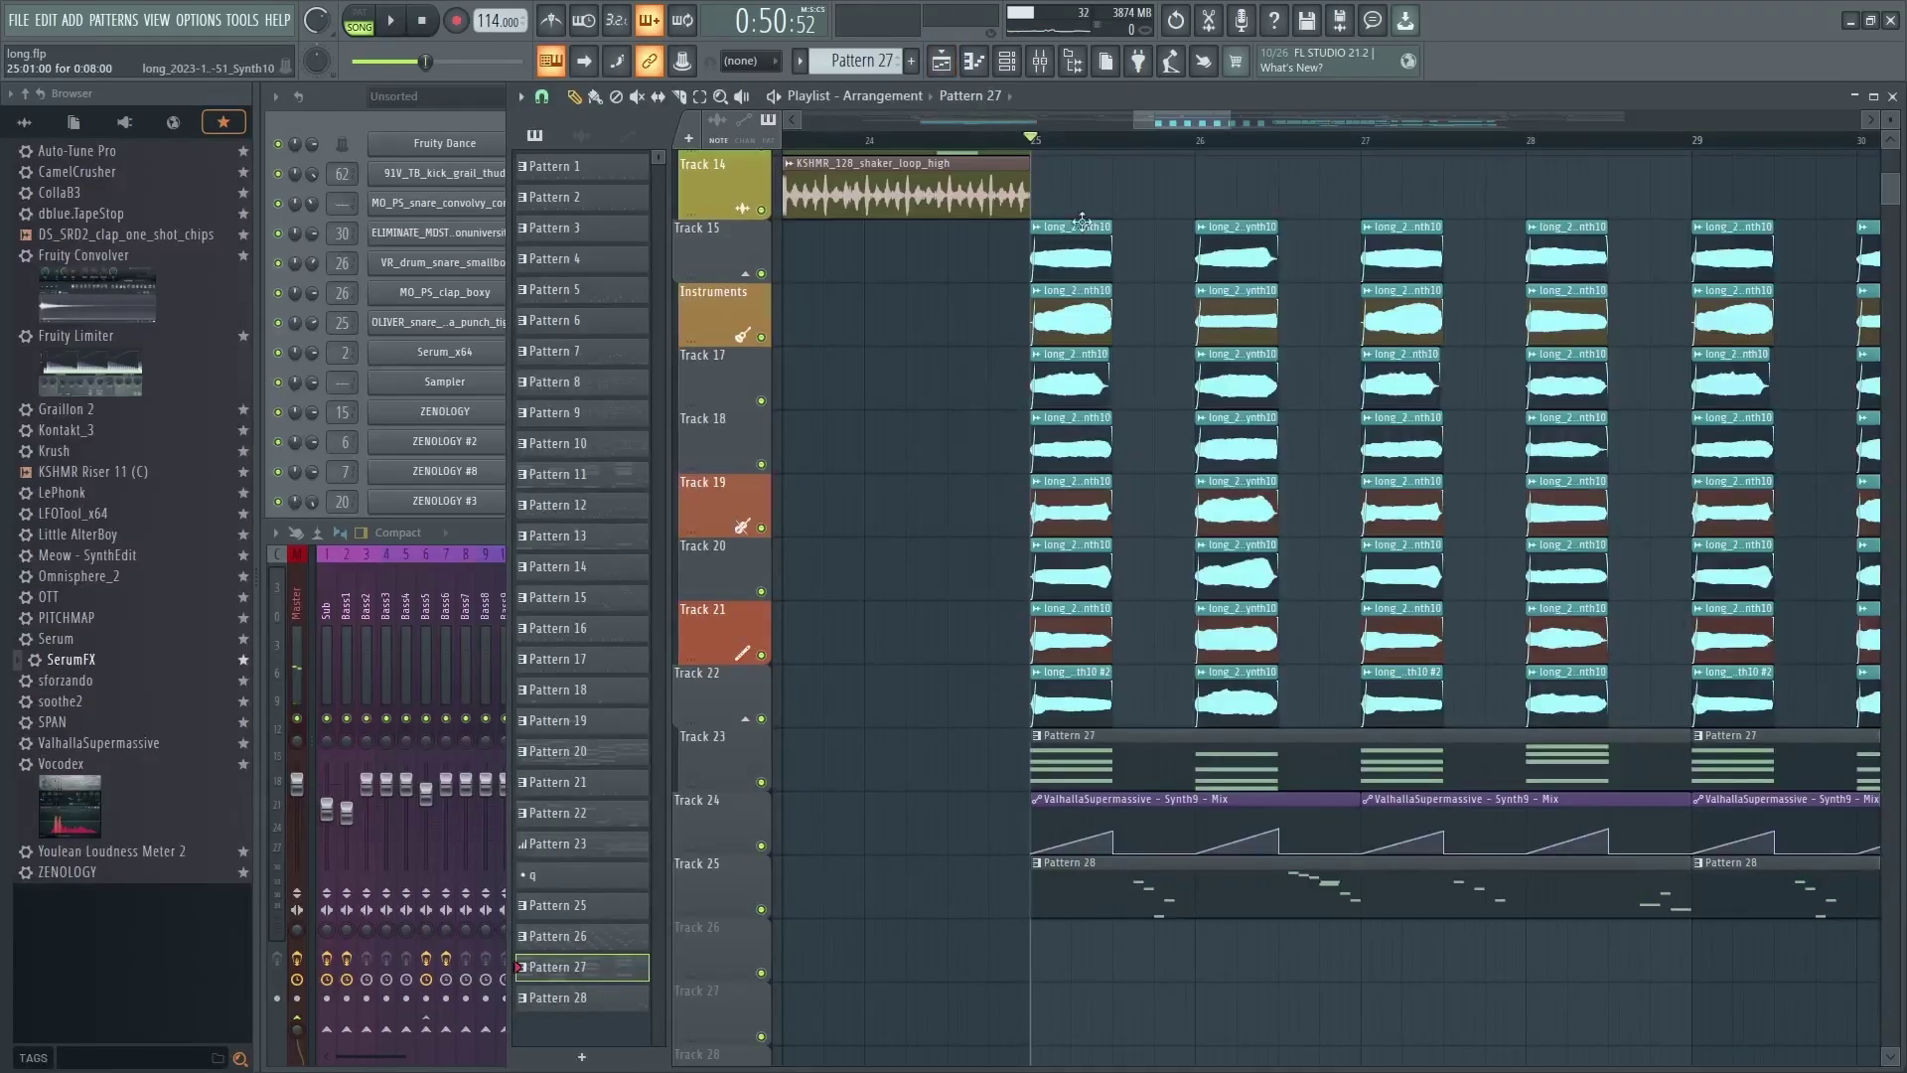
key("space")
key("space")
- Look over the arrangement's tracks from Bass down to the vocals between bars 4 and 27
scroll(1242, 639, "up", 6)
scroll(1579, 636, "down", 5)
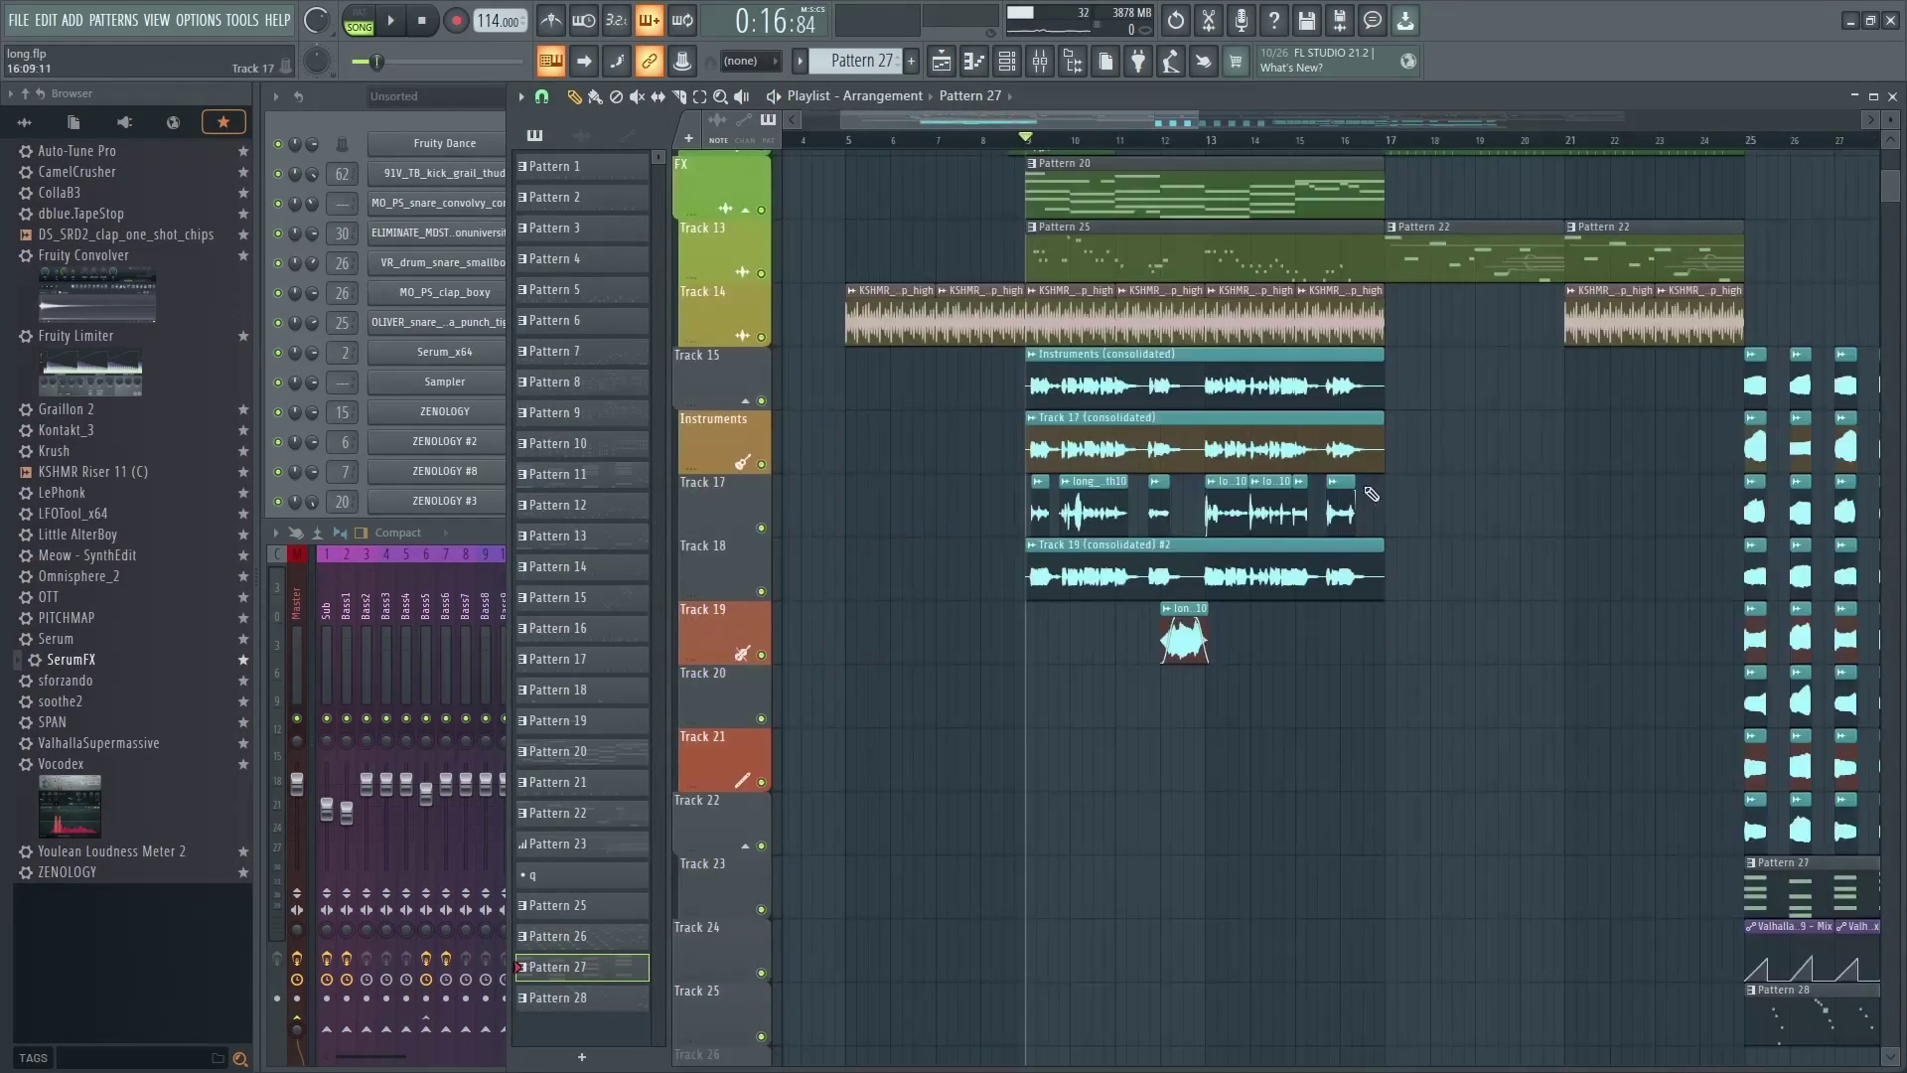
scroll(1372, 557, "up", 10)
scroll(1375, 676, "down", 3)
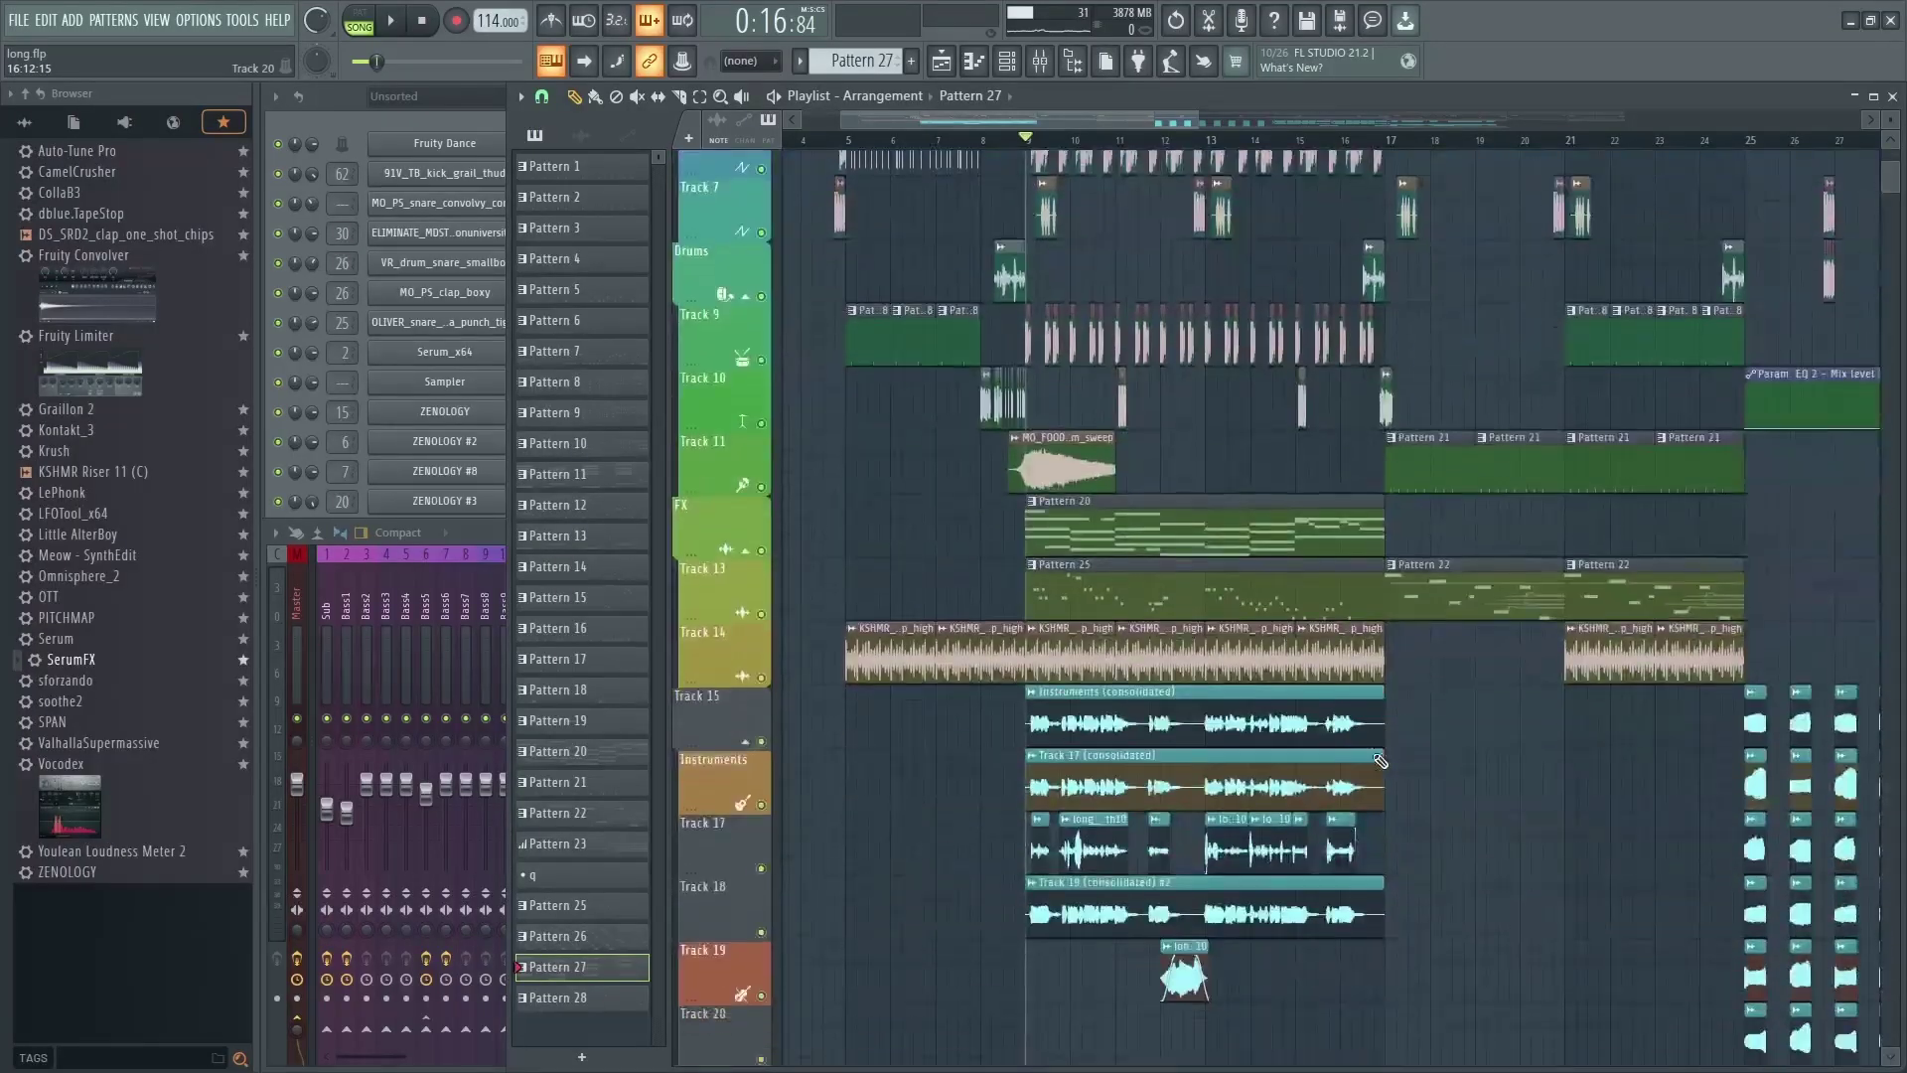
scroll(1380, 761, "up", 3)
scroll(1379, 761, "up", 2)
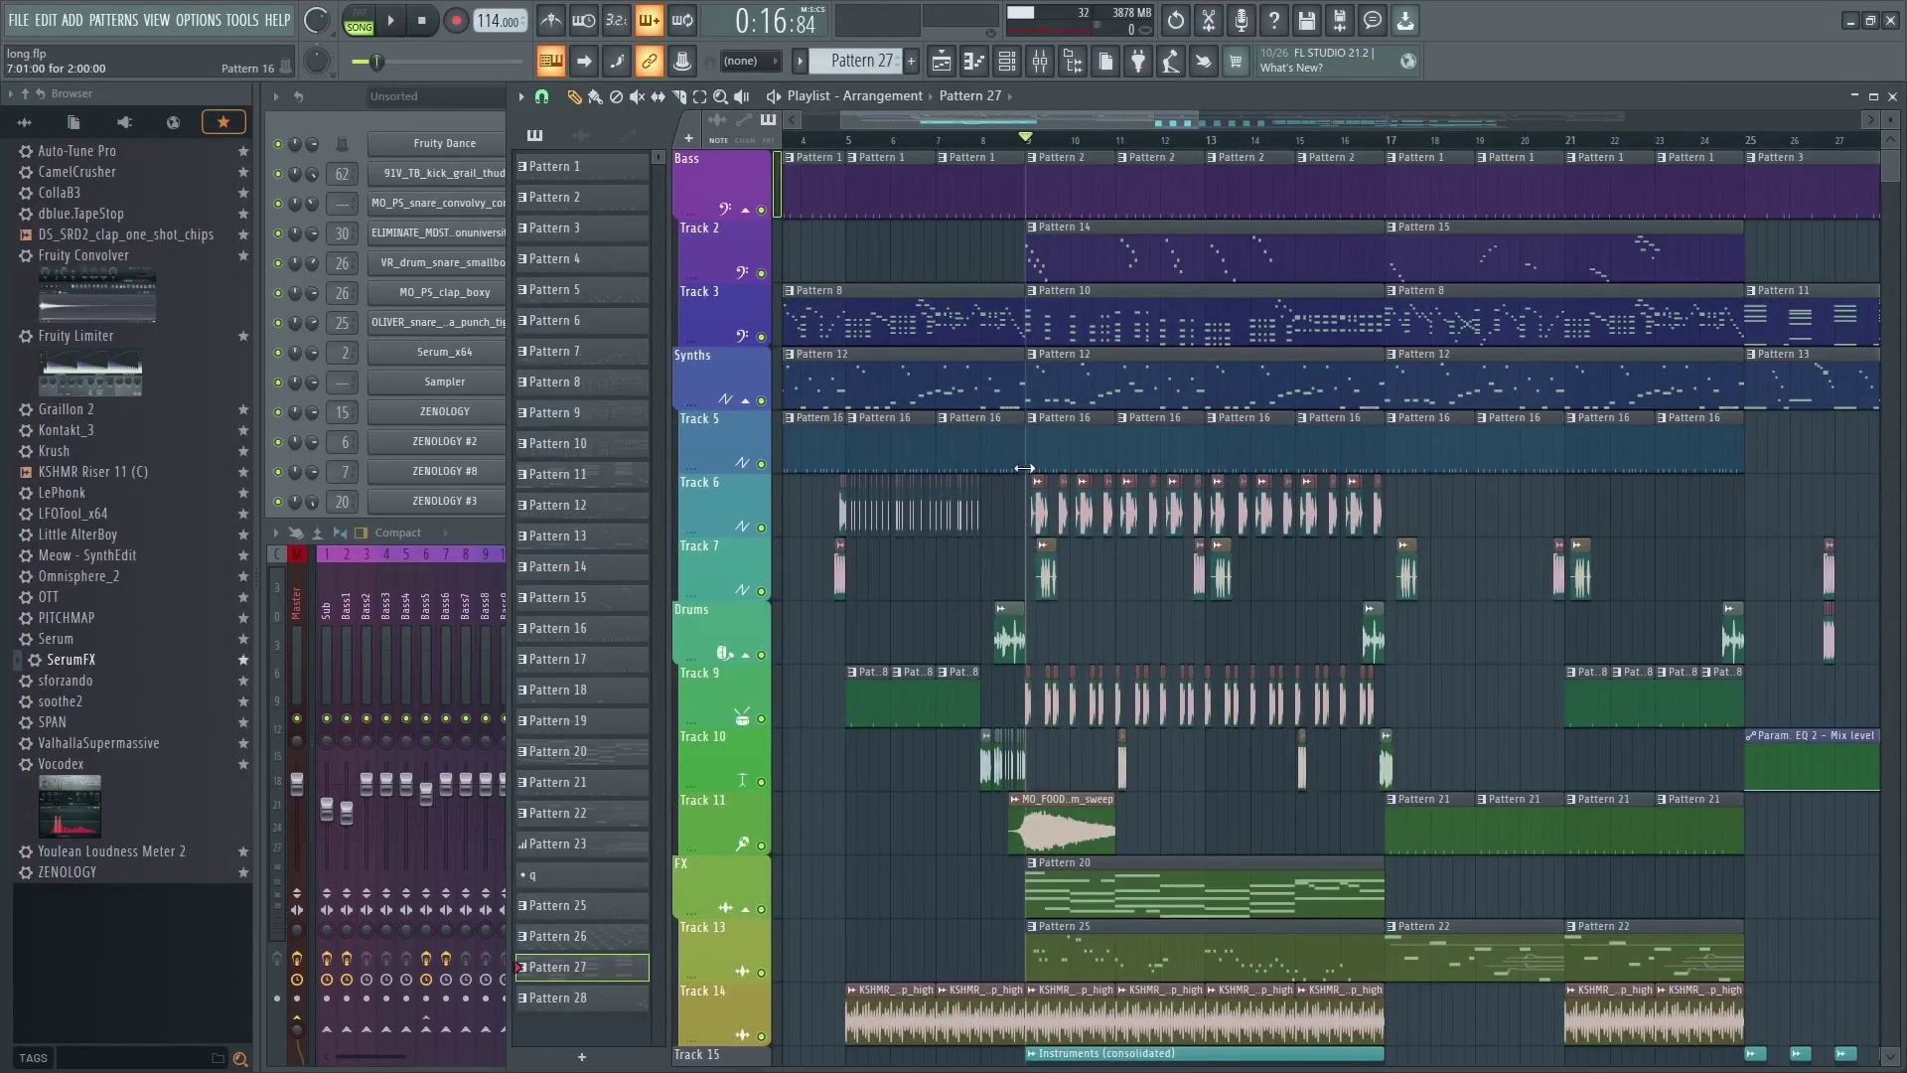
scroll(1024, 468, "up", 4)
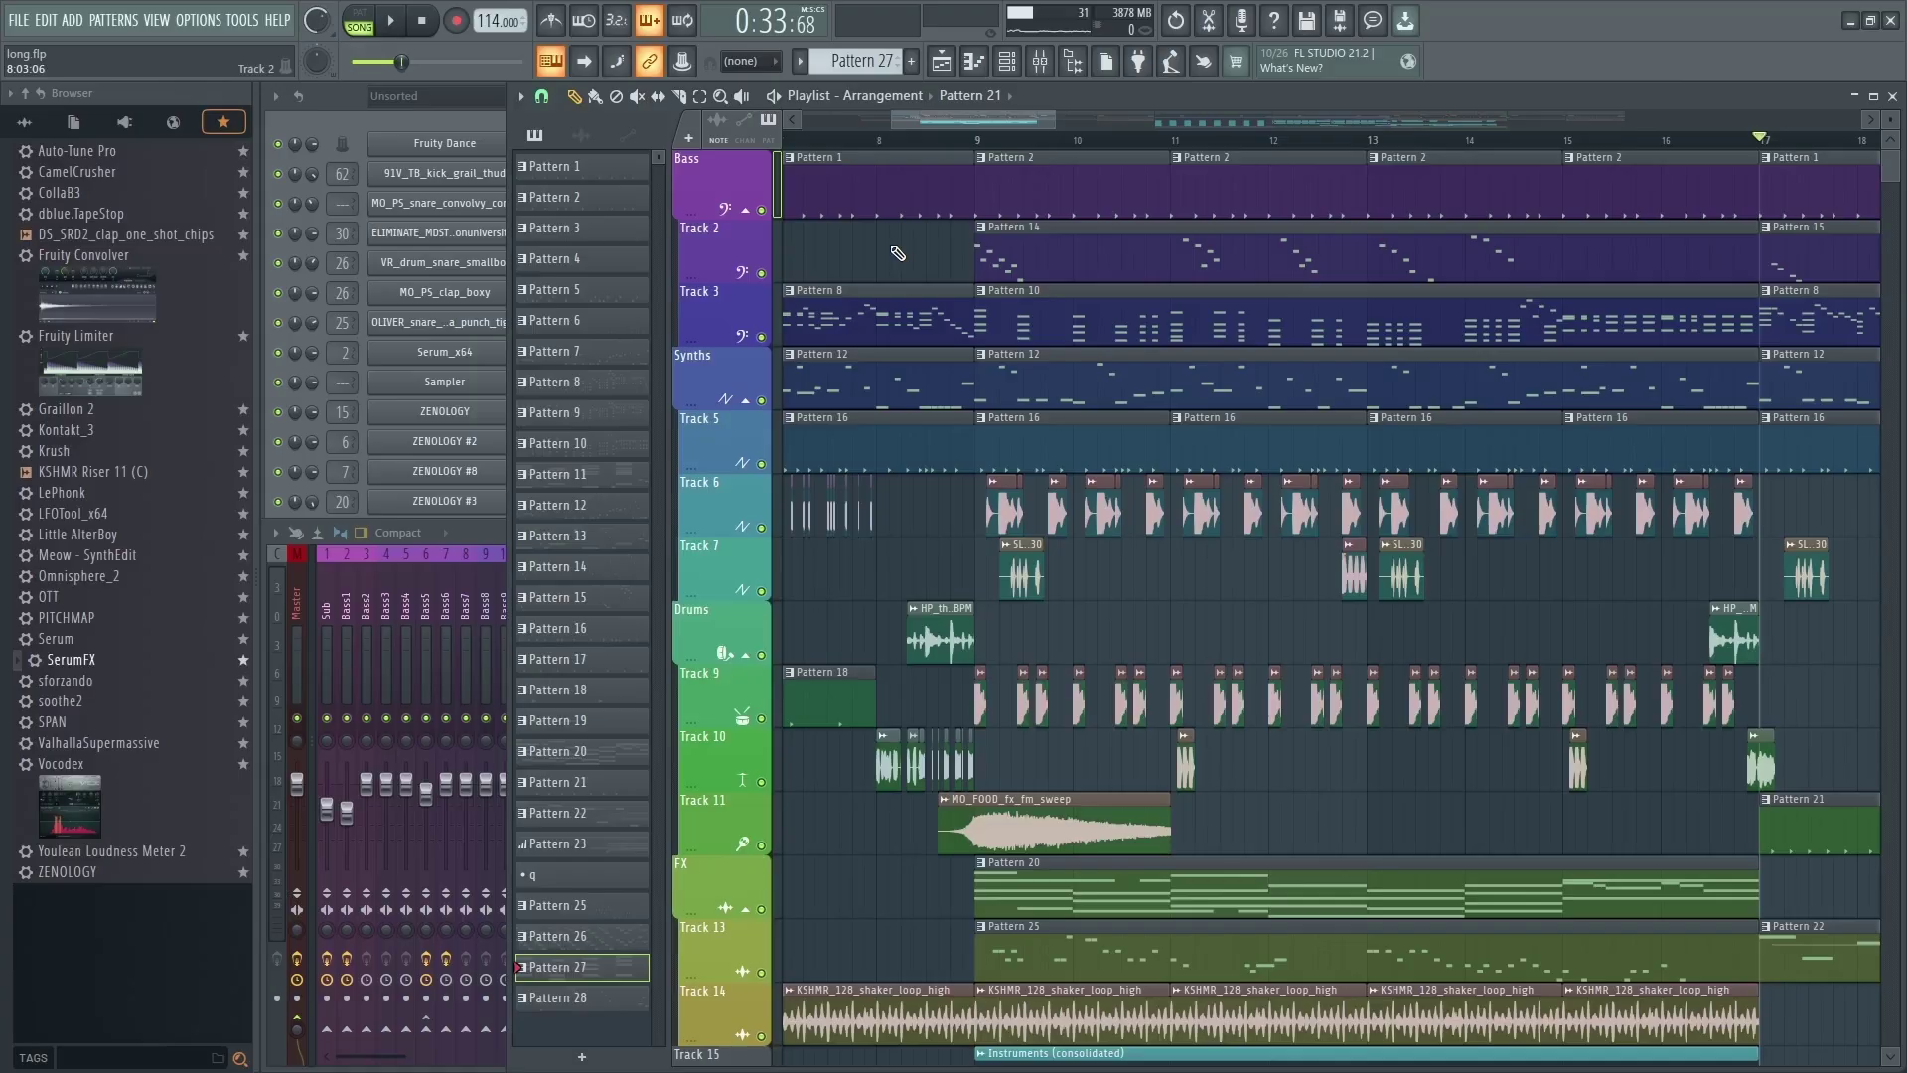
- Examine Pattern 14 on Track 2 and the song section spanning bars 9 to 17
left_click_drag(897, 254, 1184, 260)
left_click_drag(1376, 256, 1439, 256)
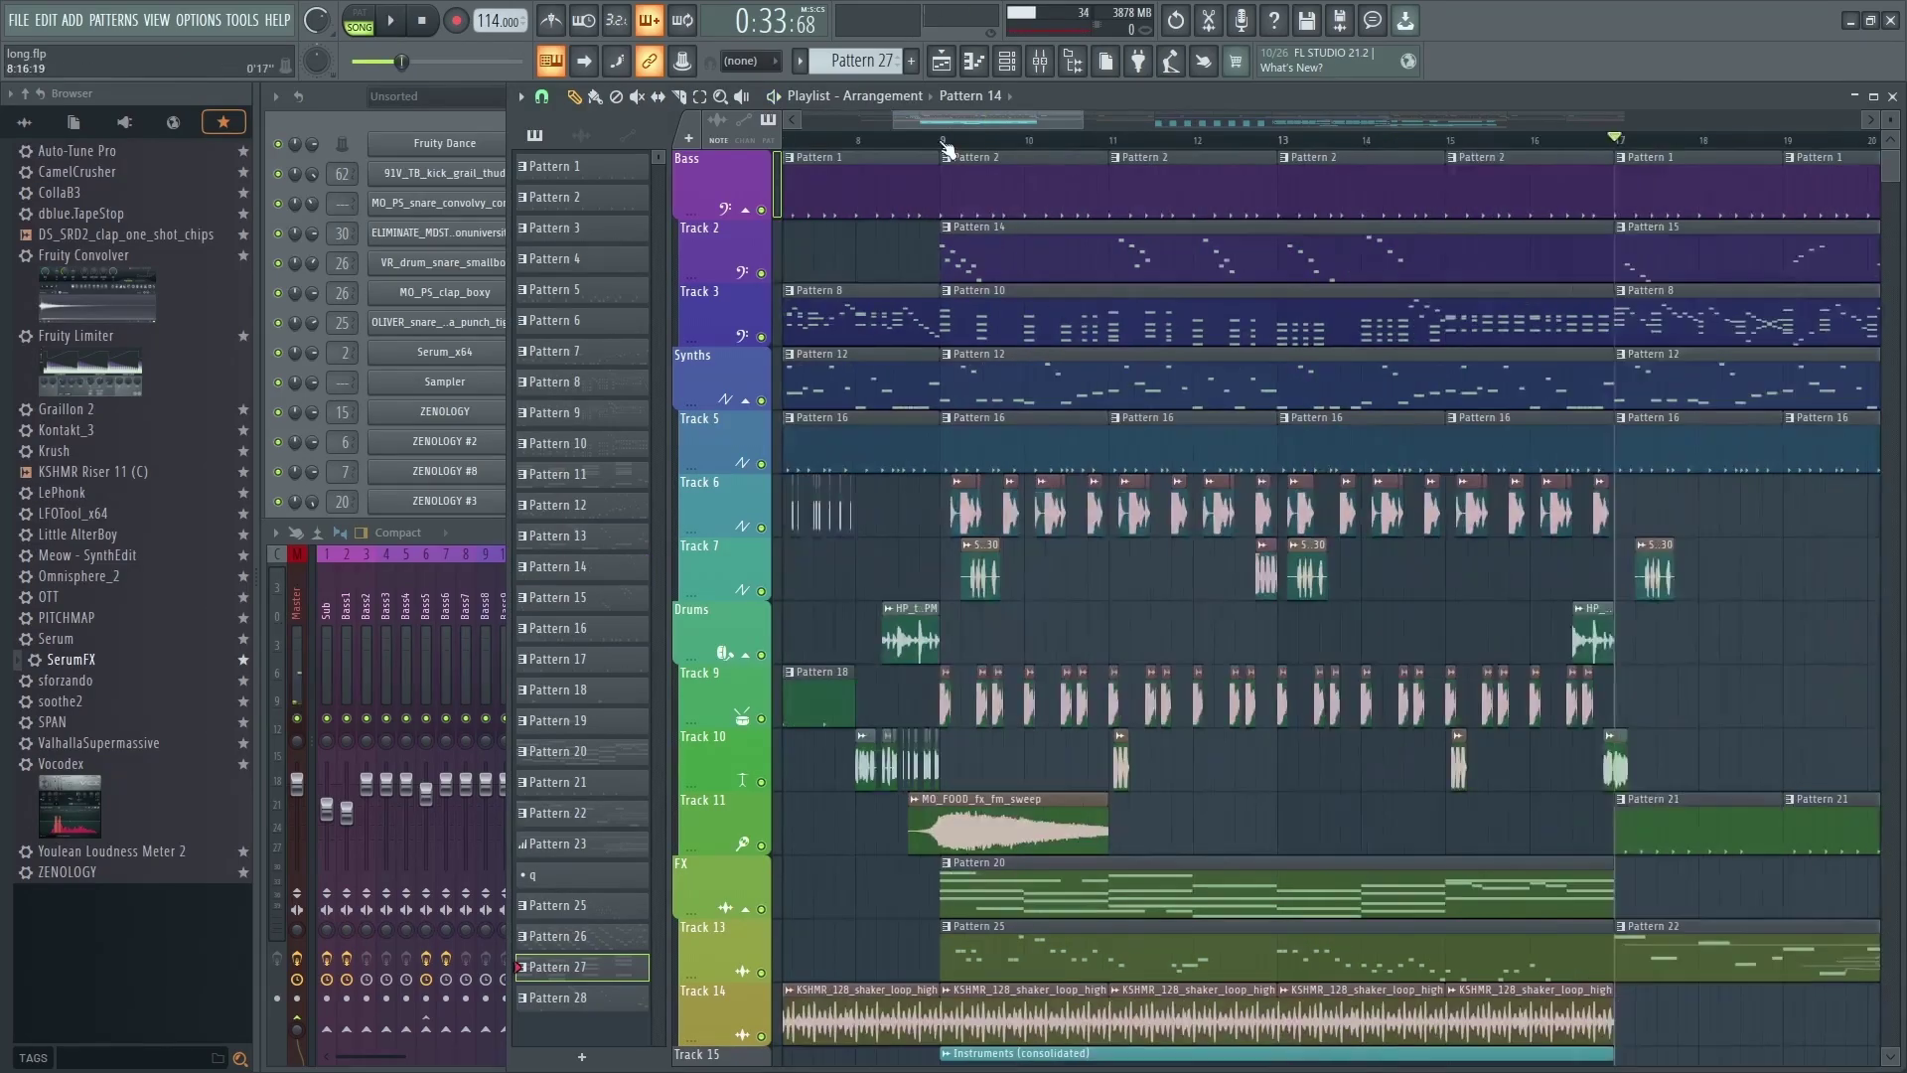
mouse_move(944, 142)
left_mouse_down()
mouse_move(1646, 161)
mouse_move(1617, 157)
left_mouse_up()
key("ctrl+d")
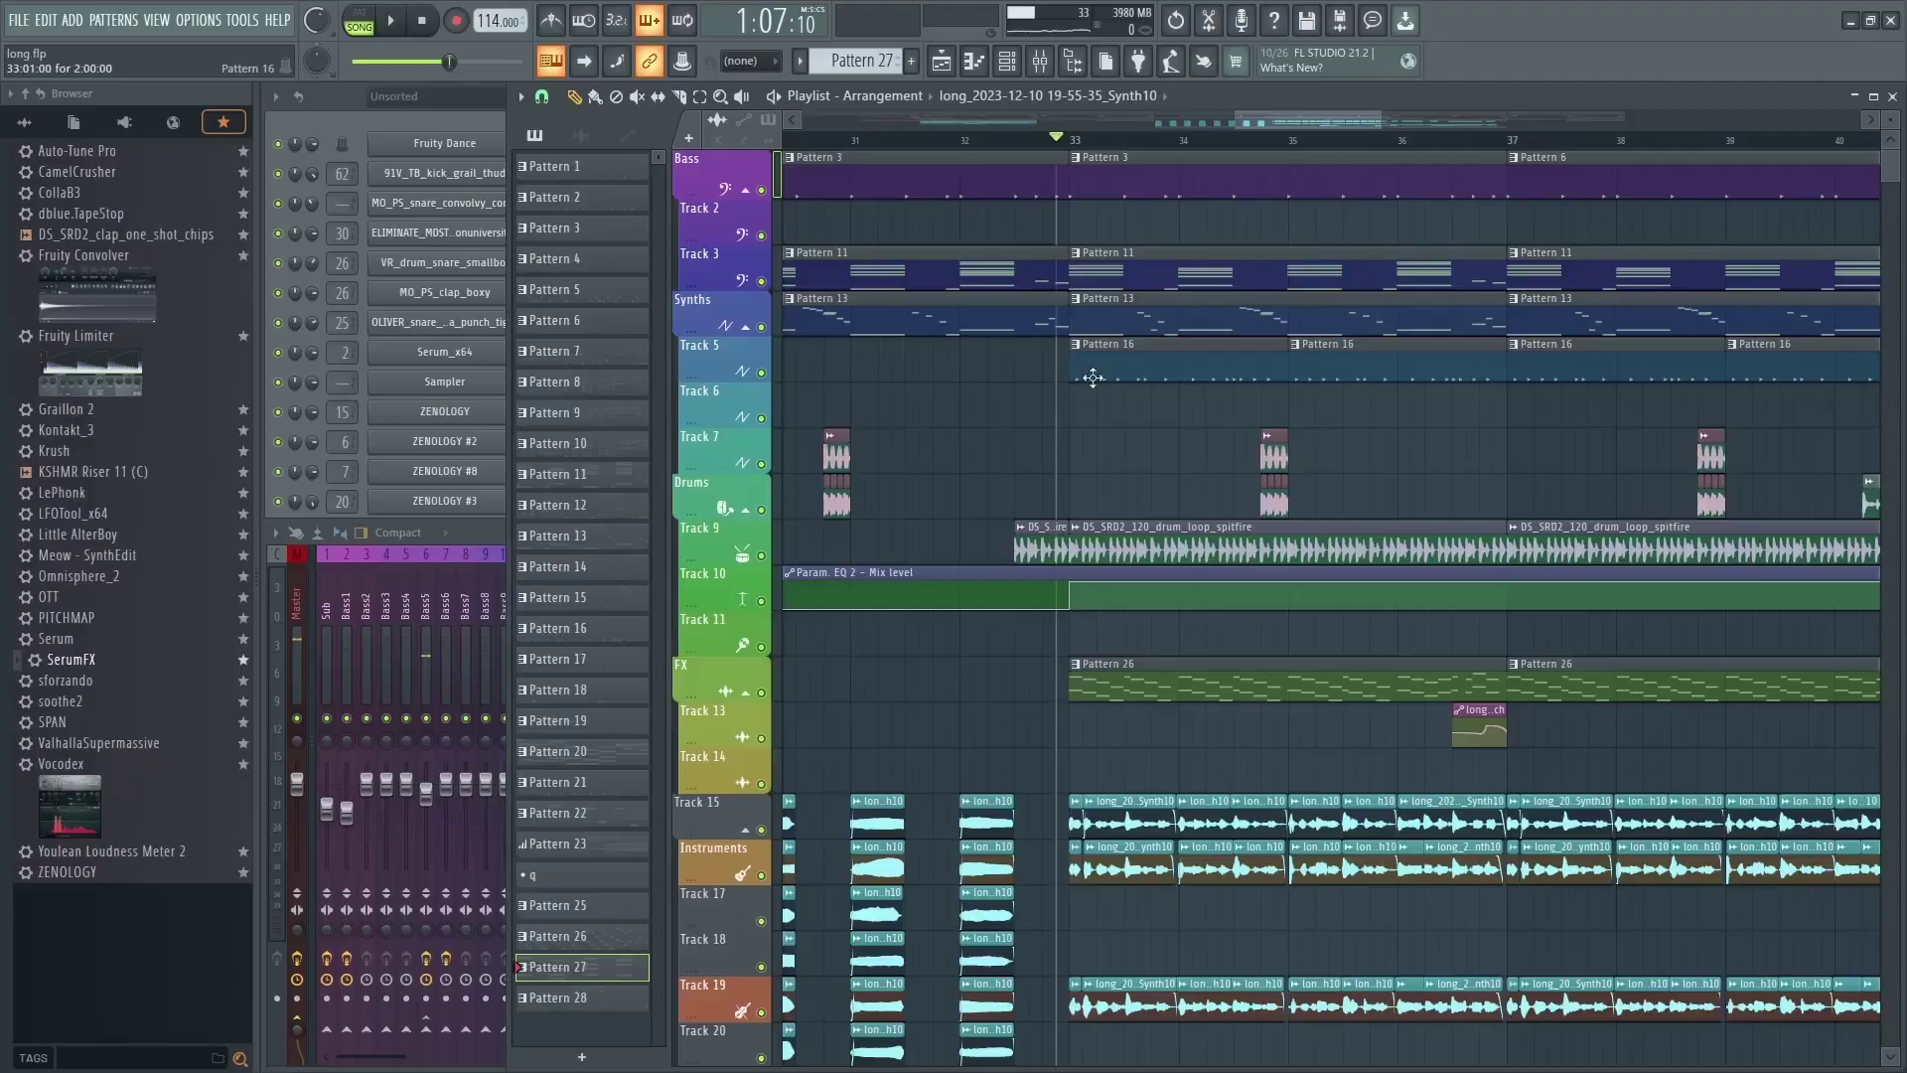
- Audition Pattern 26 on the FX track around bar 33, on its own and with the full arrangement
scroll(1090, 377, "down", 6)
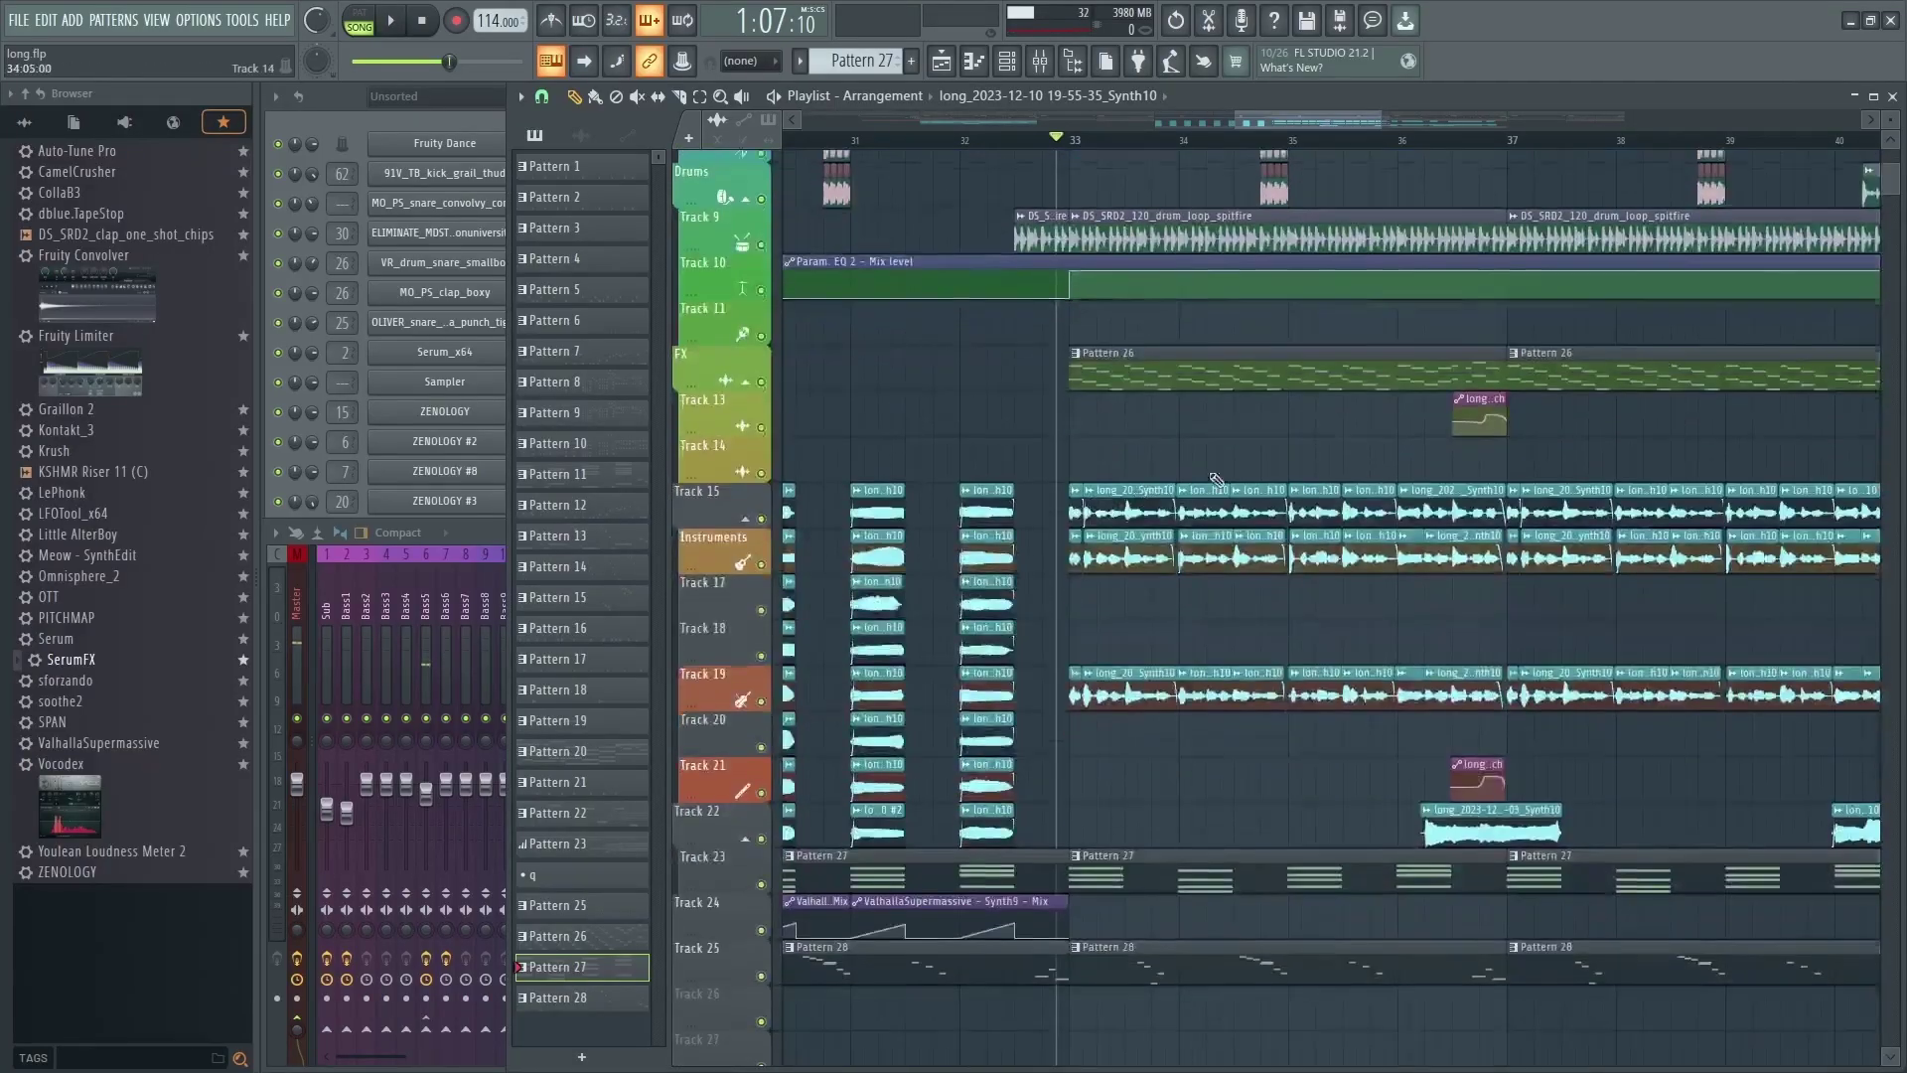
scroll(1088, 391, "down", 4)
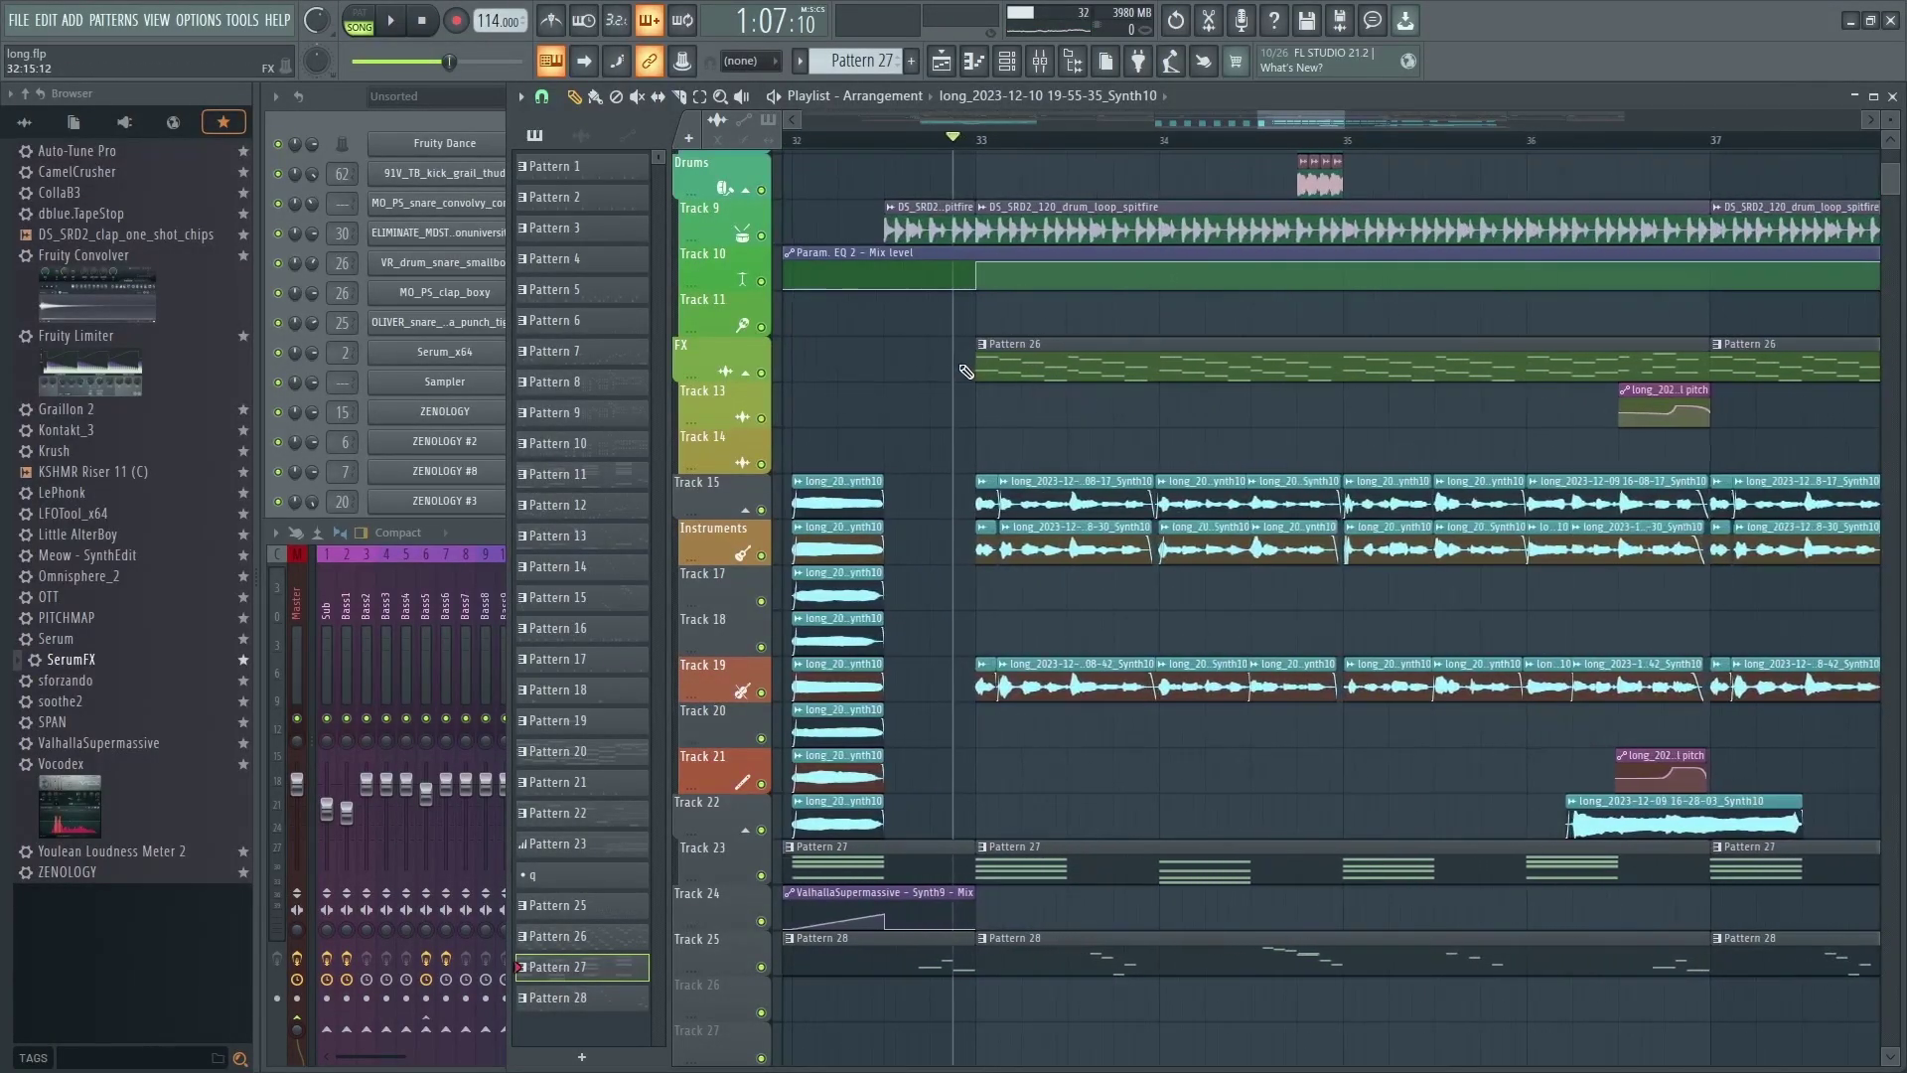
scroll(1074, 391, "up", 3)
key("space")
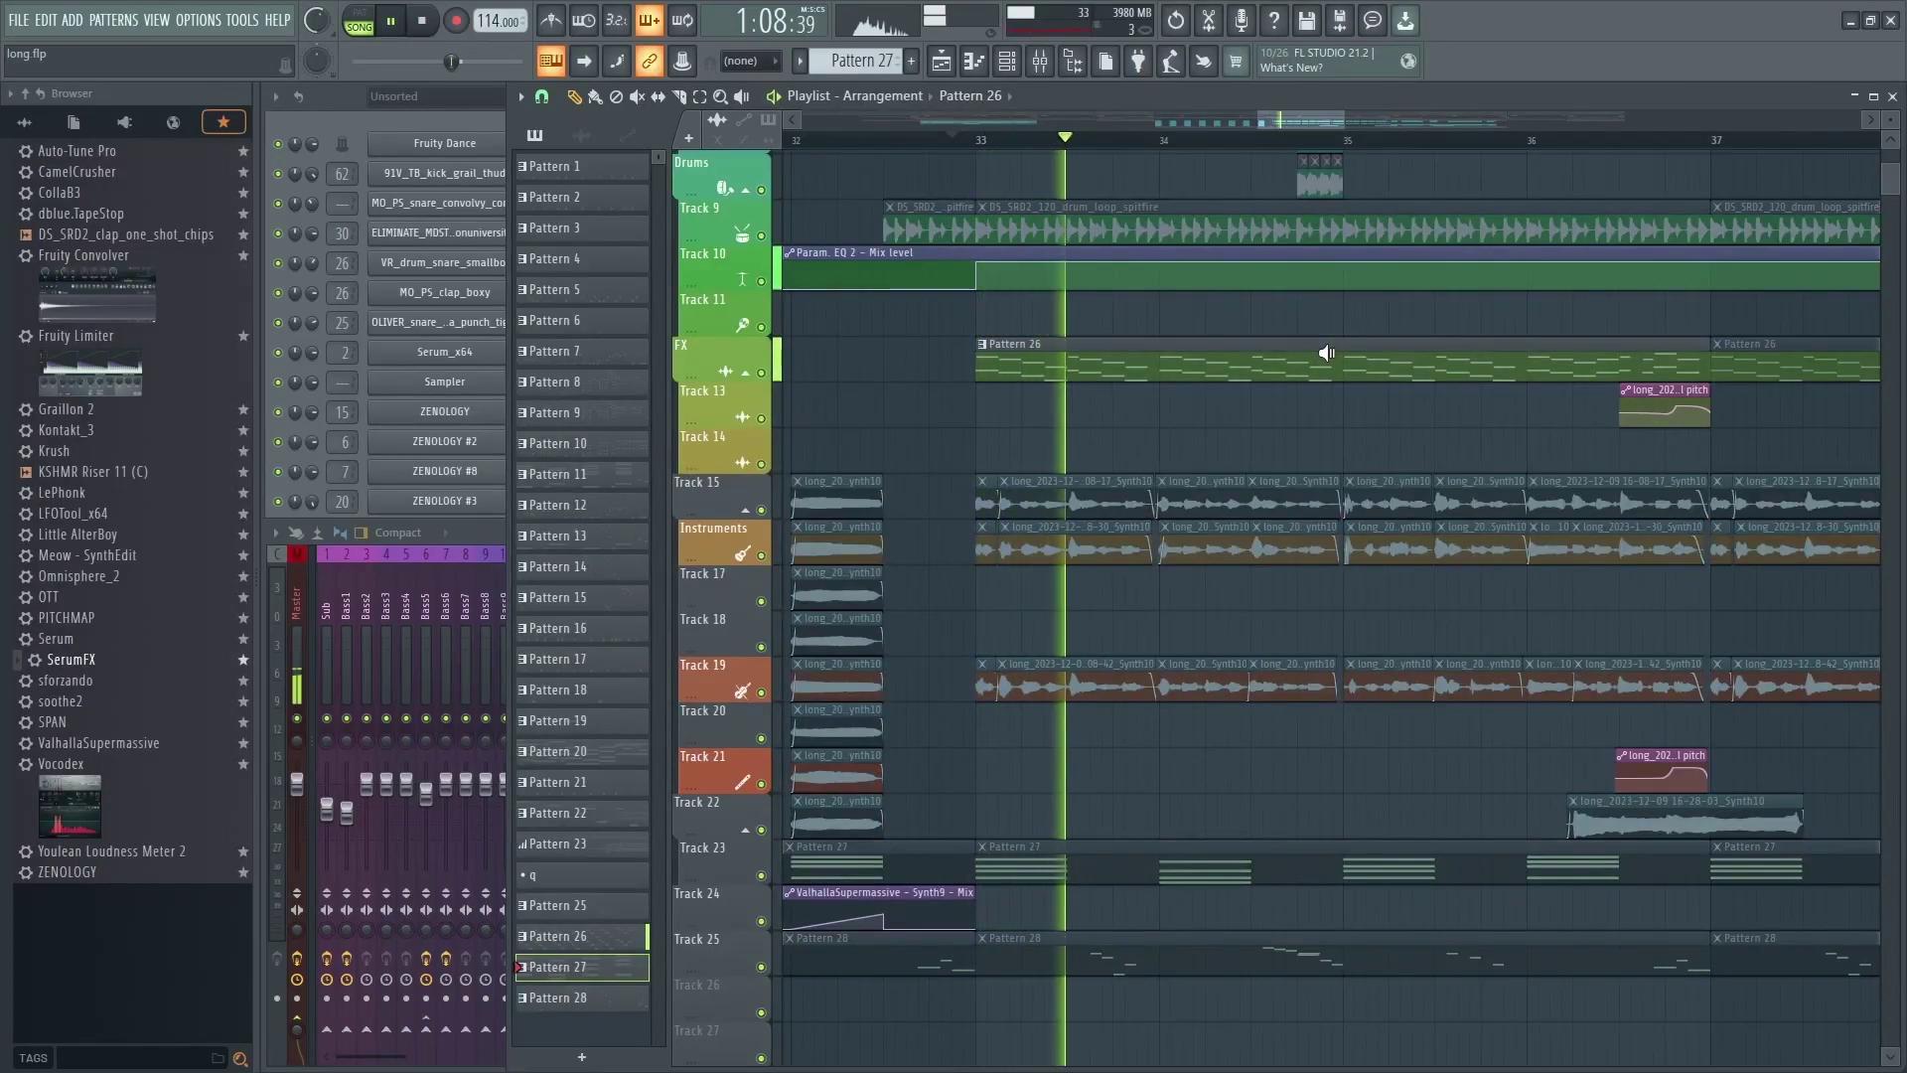
key("space")
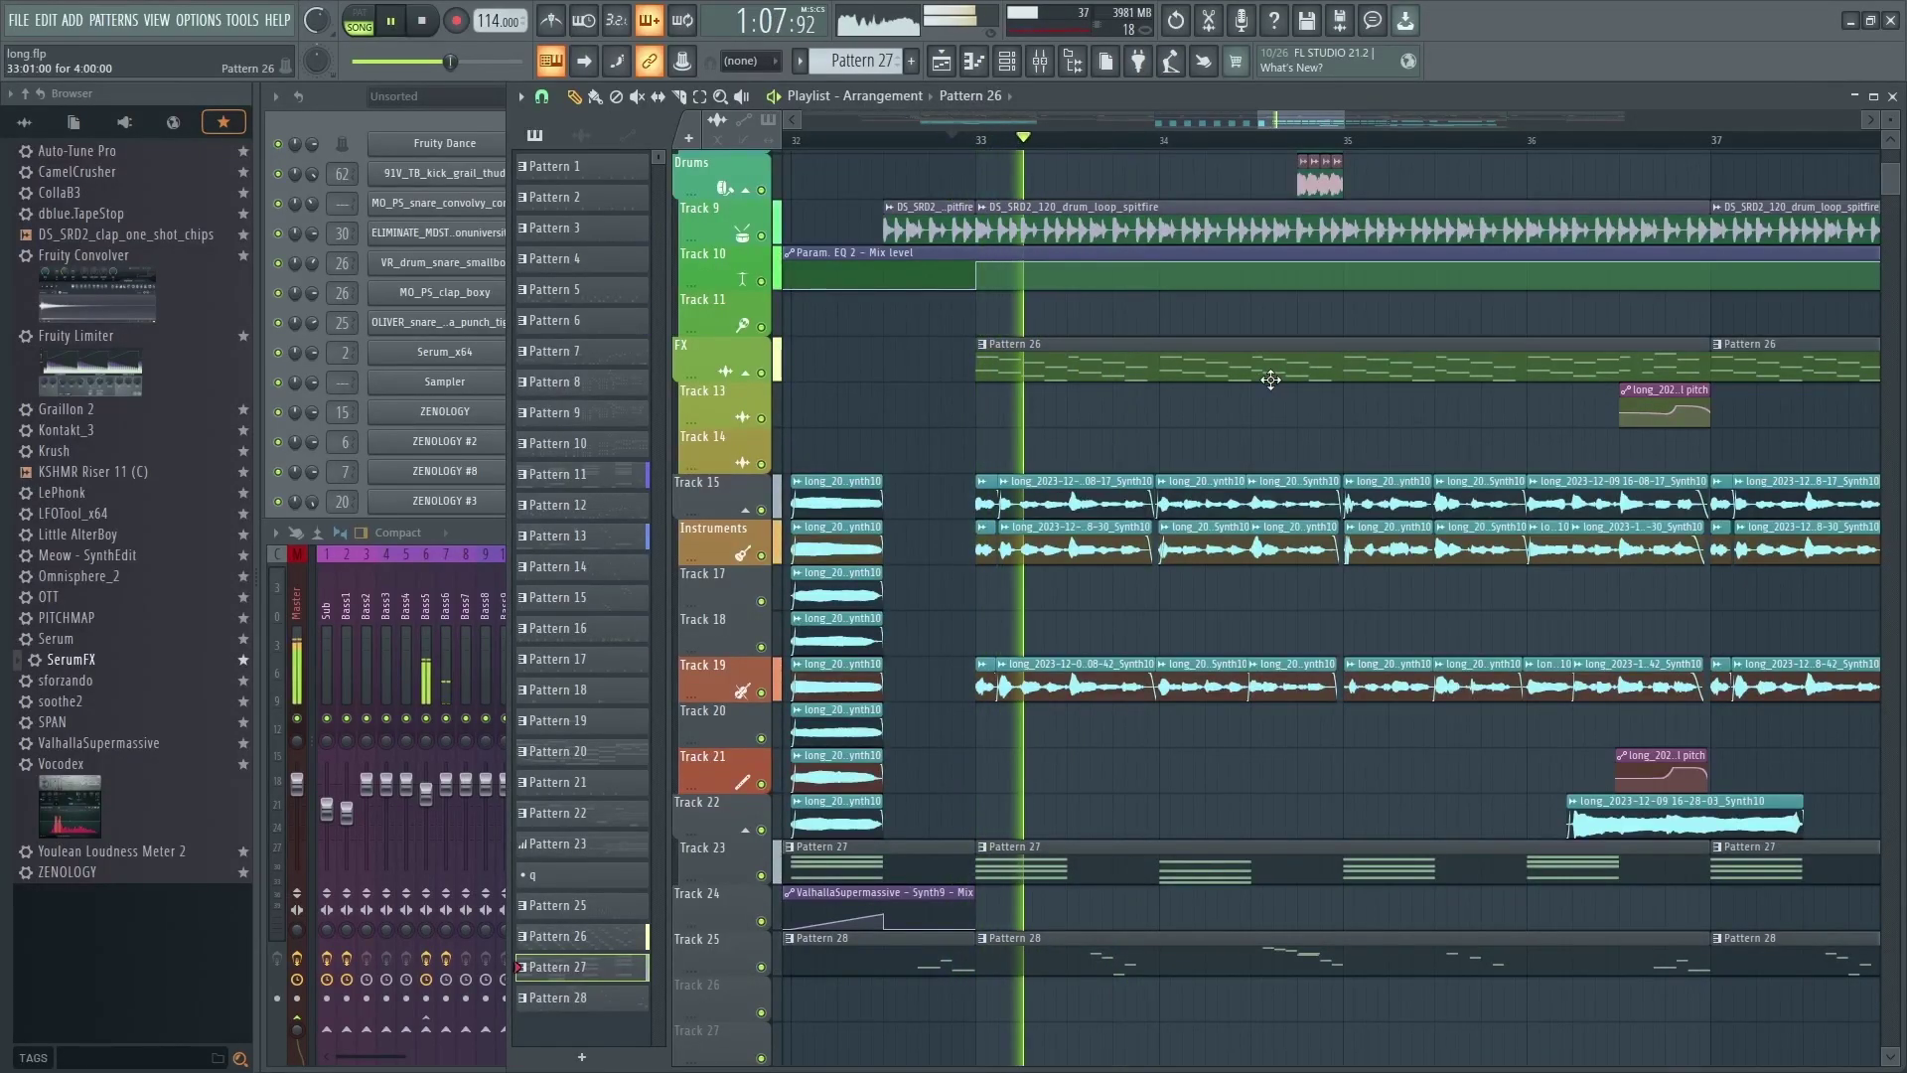
key("space")
scroll(1148, 349, "down", 5)
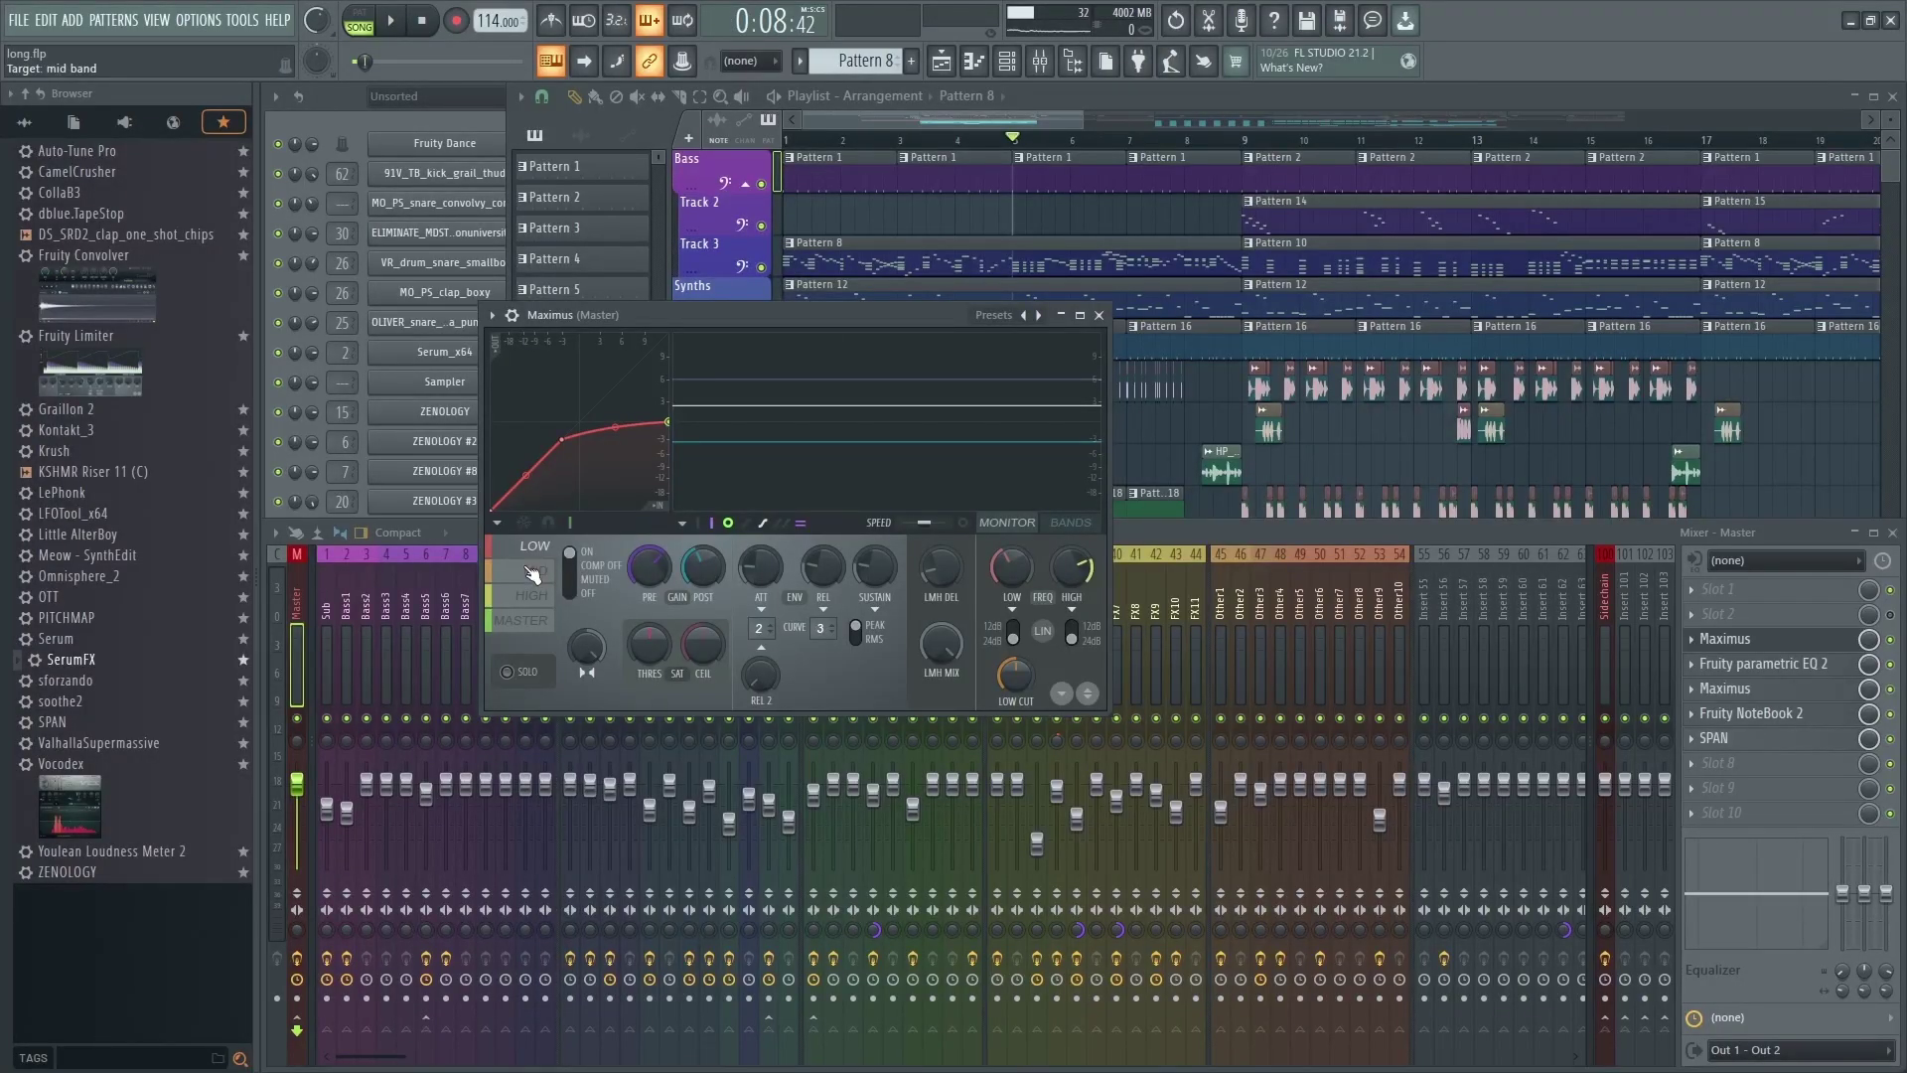
- Close and reopen the first Maximus on the Master mixer track to examine its low band
left_click(1098, 315)
left_click(1748, 638)
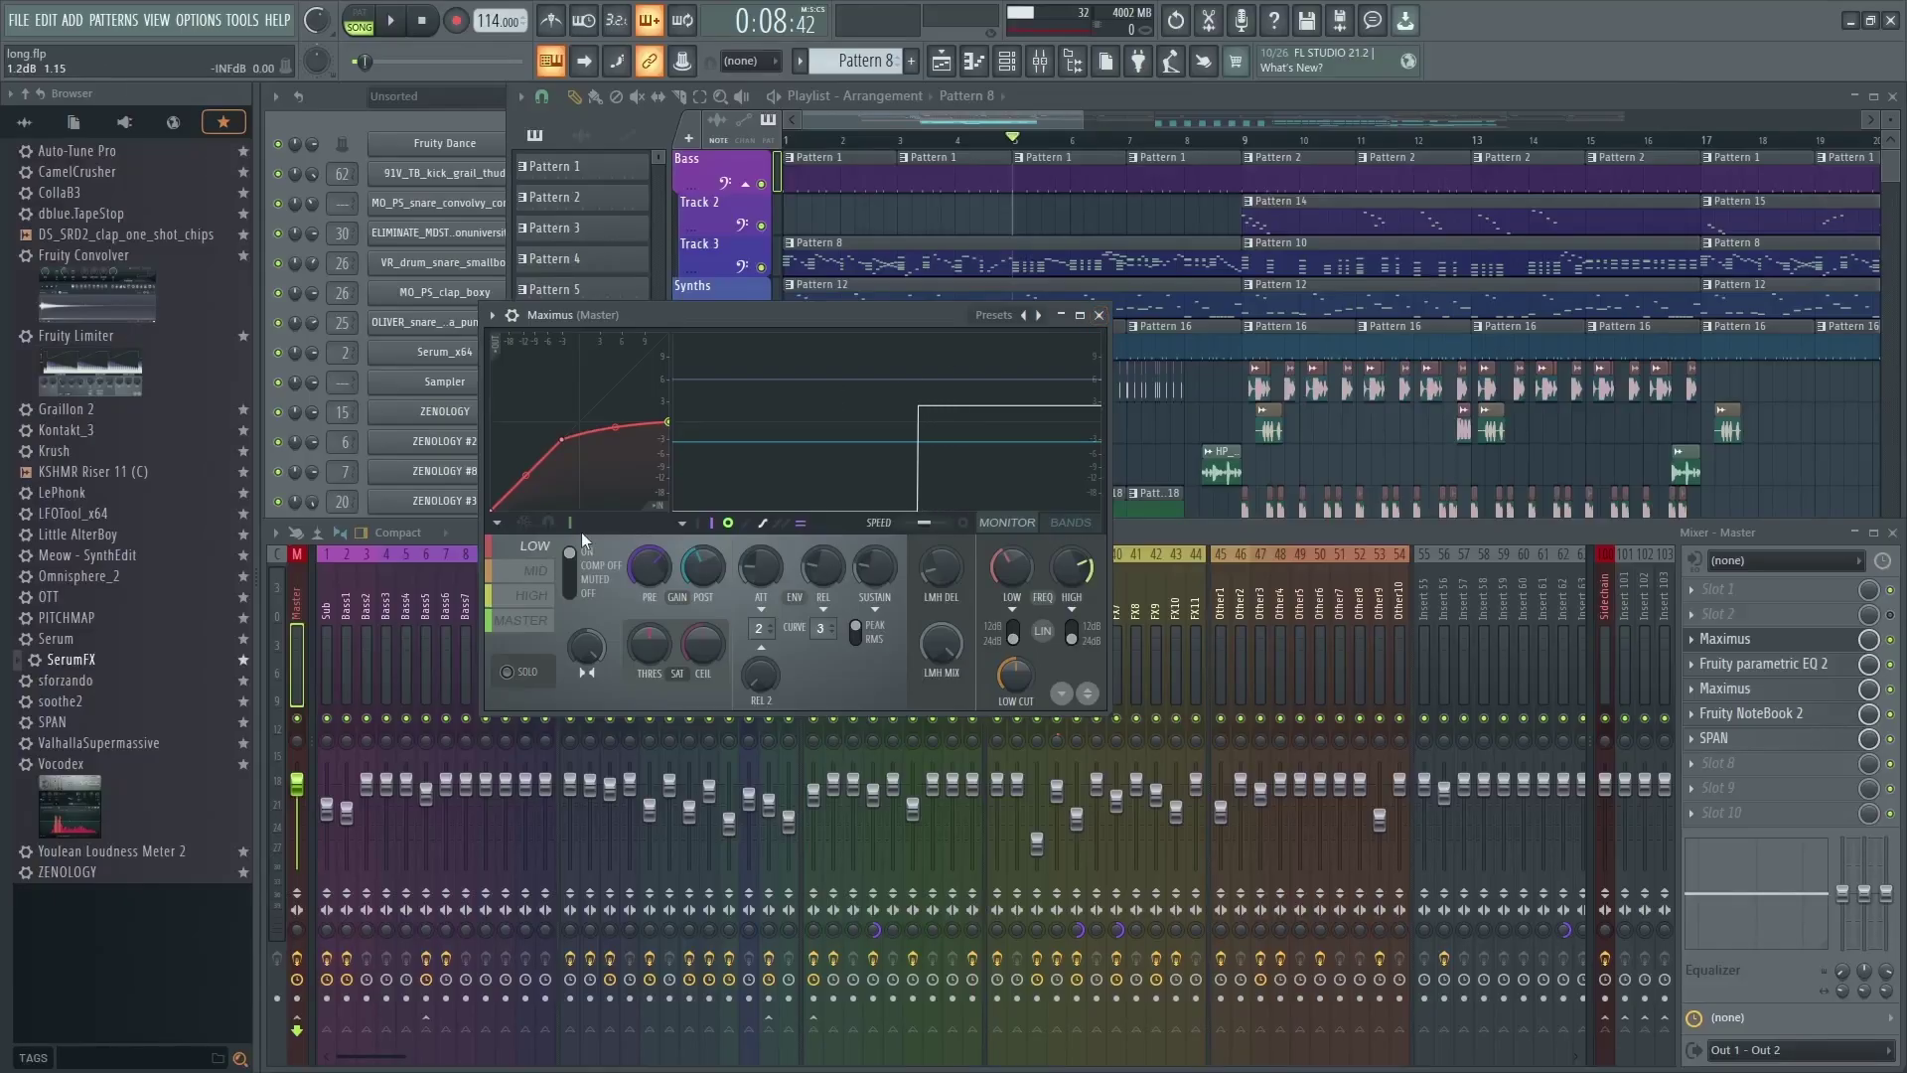
left_click(1100, 315)
left_click(1749, 638)
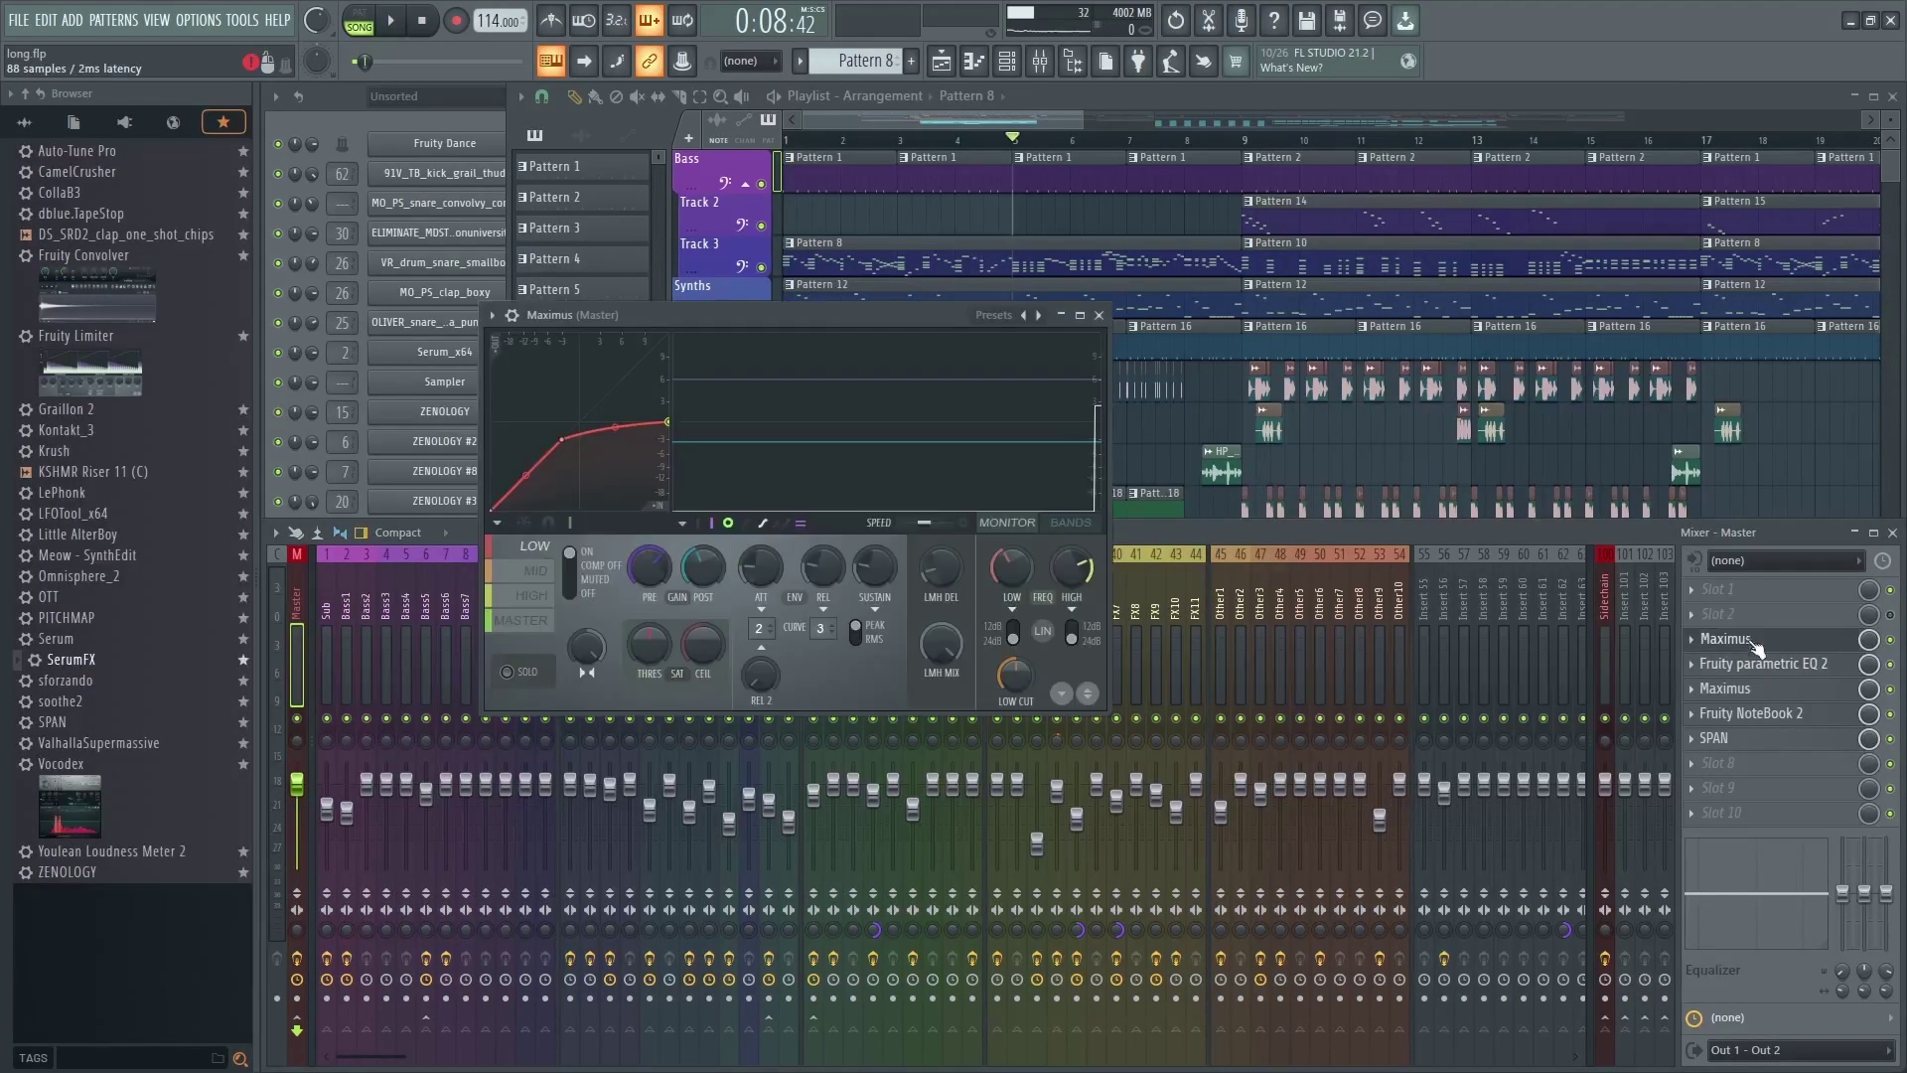
- Inspect the Master track's Fruity parametric EQ 2 and second Maximus, return to the first Maximus and close the effect windows
left_click(1766, 663)
left_click(1748, 688)
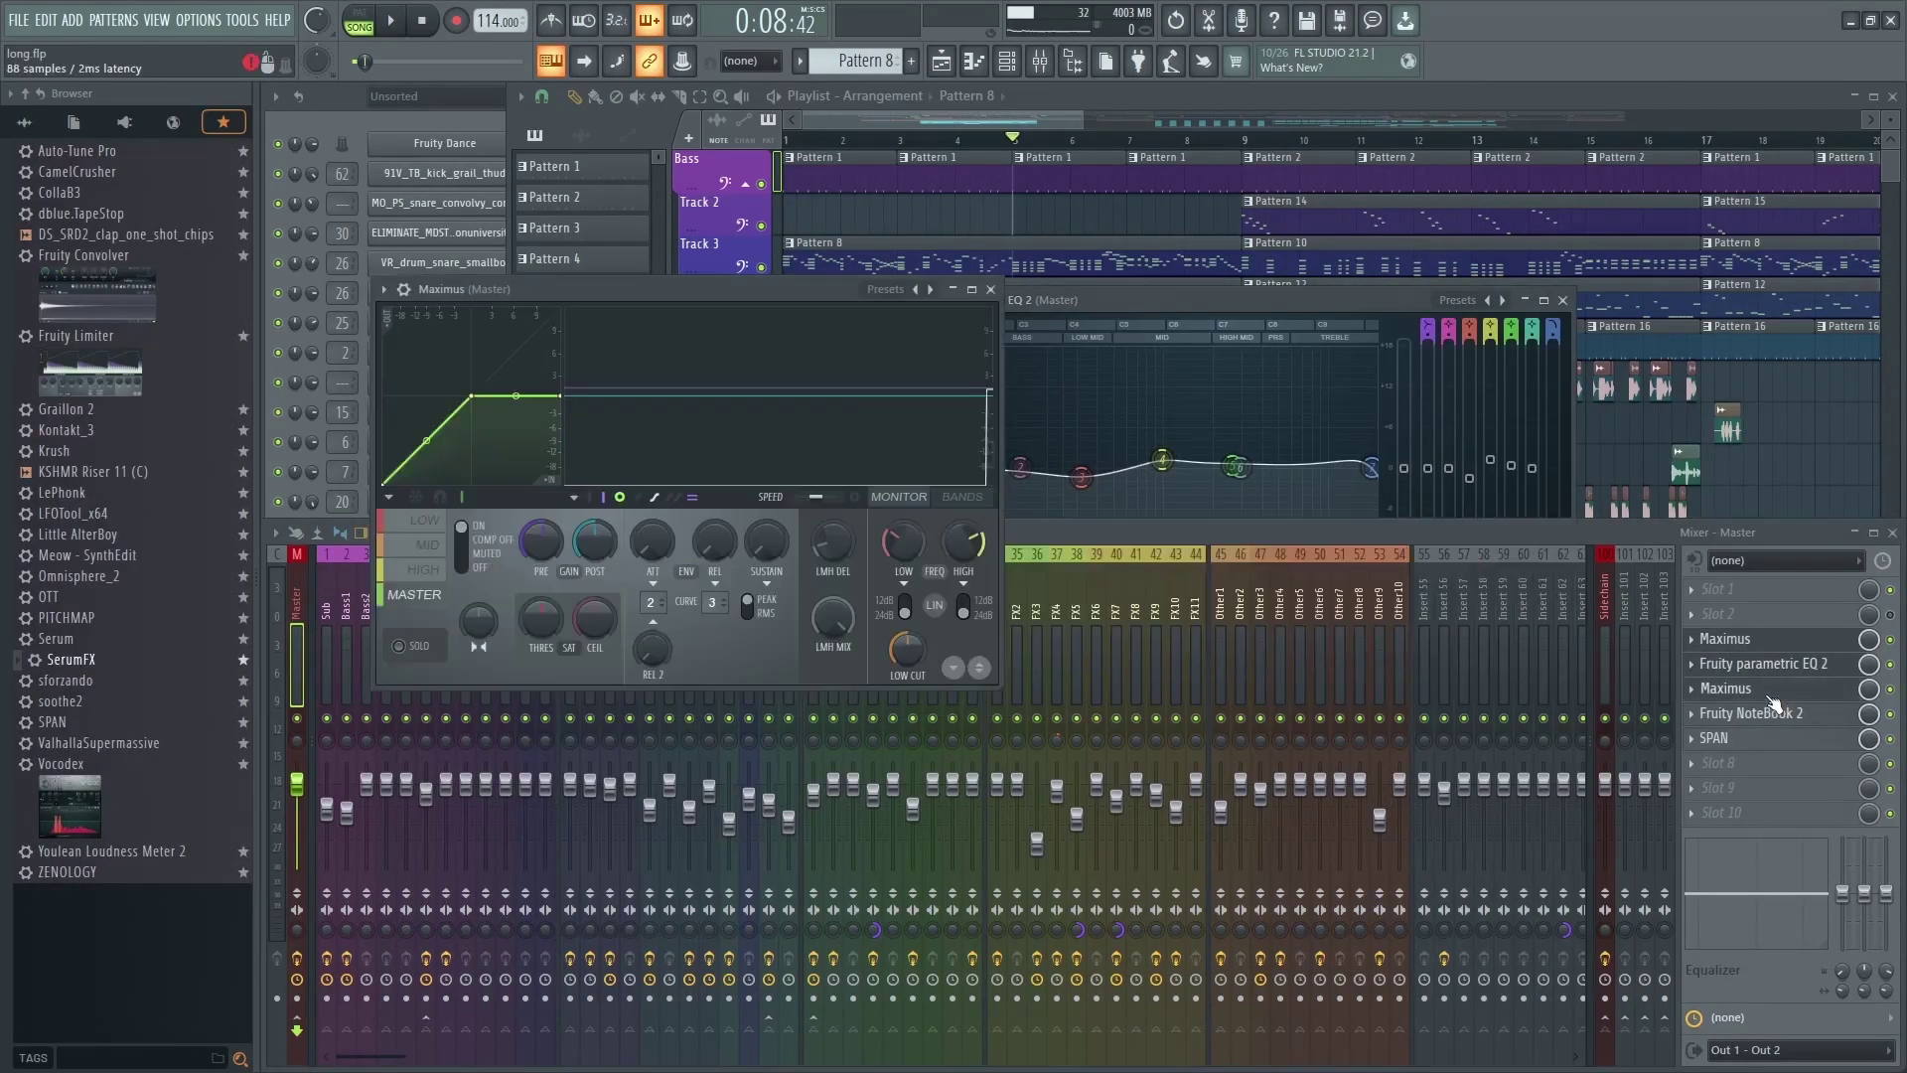
left_click(1777, 638)
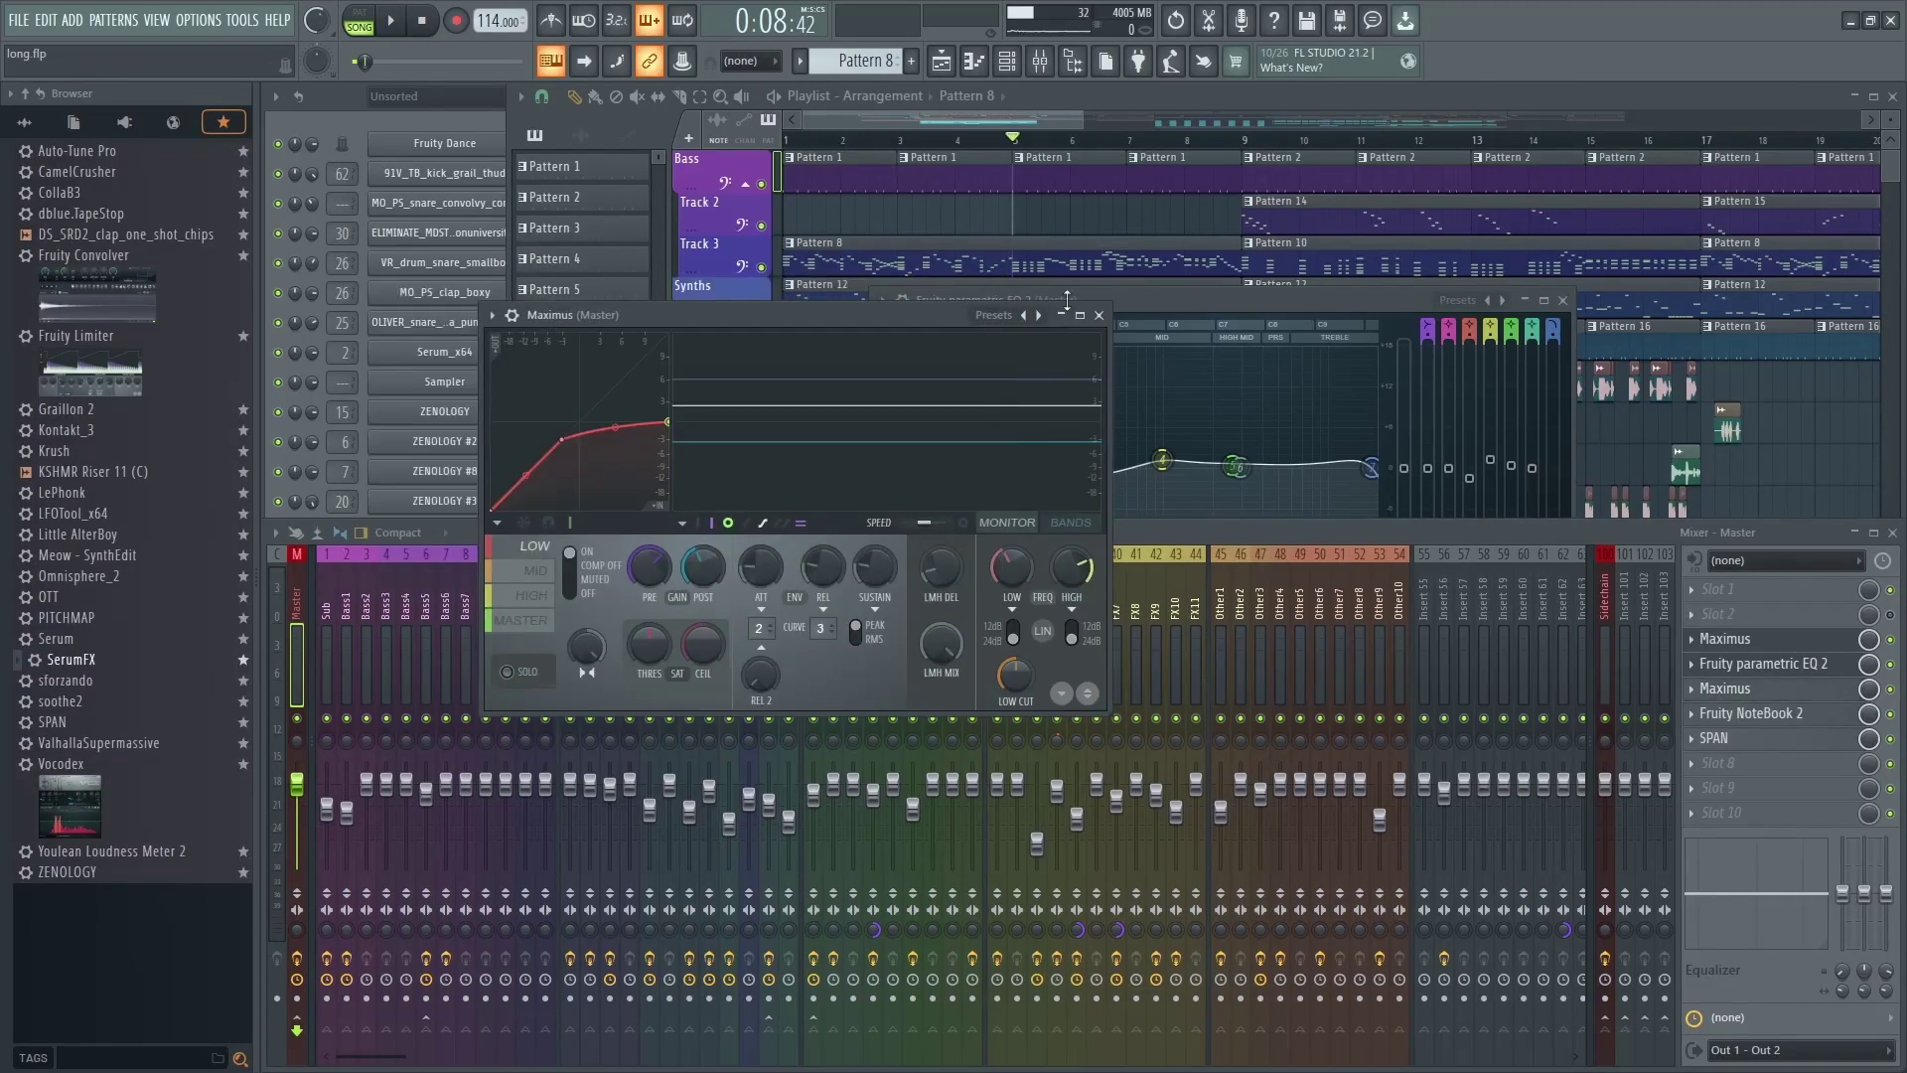
left_click(1100, 315)
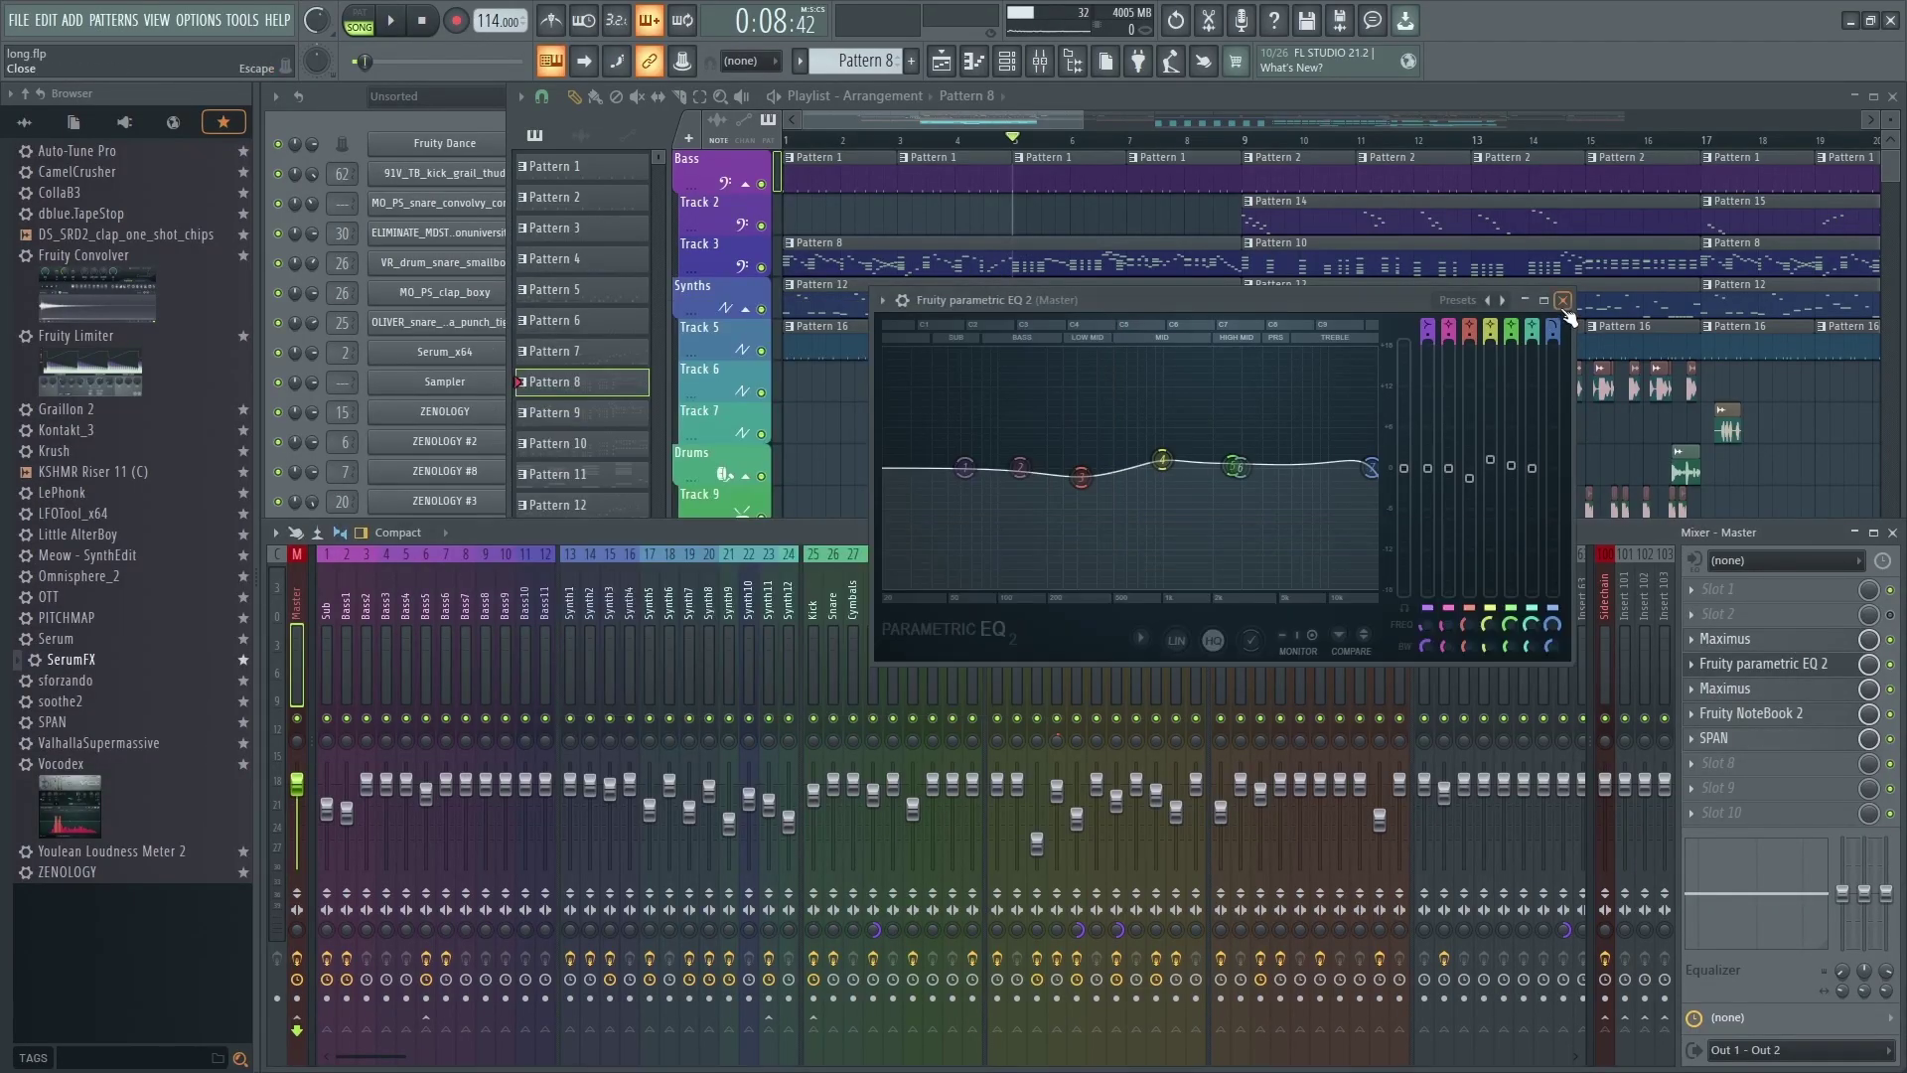
left_click(1564, 300)
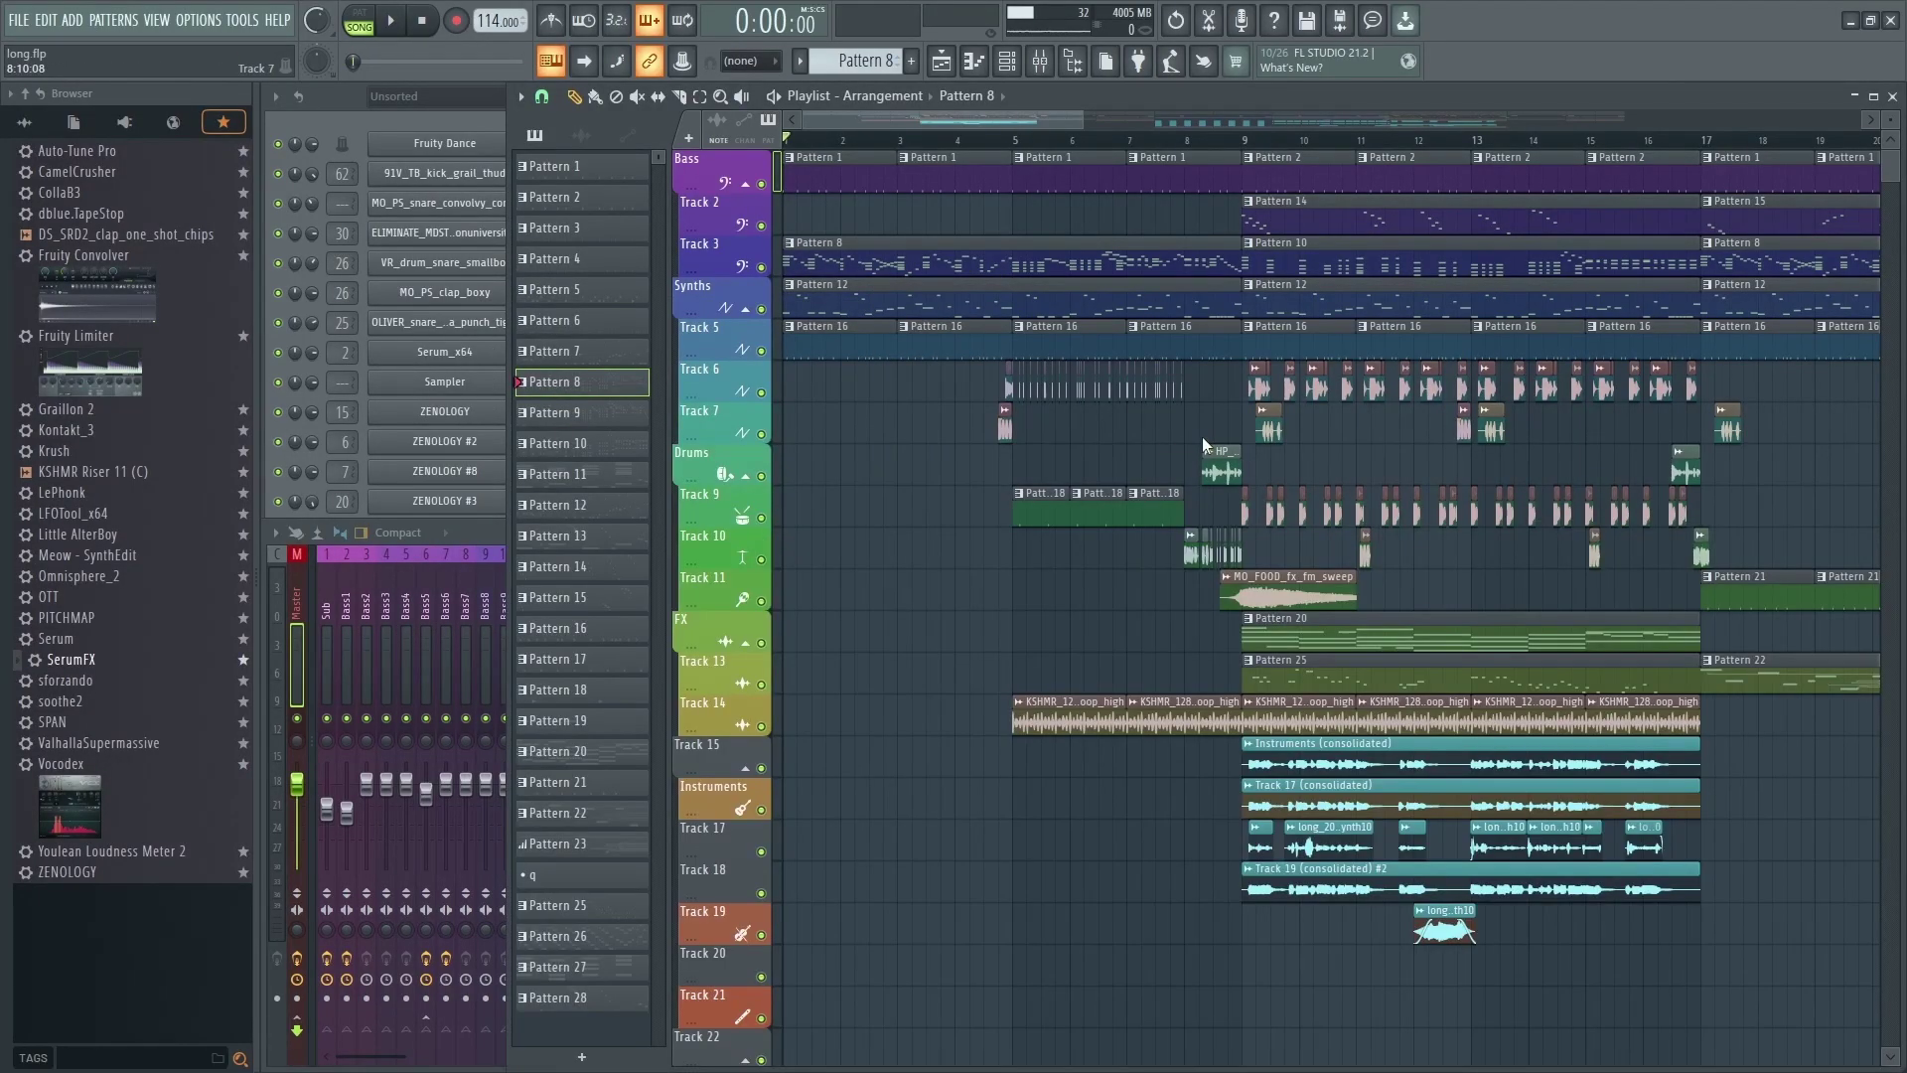
- Zoom in on the opening bars and play the full song from the start
scroll(961, 439, "up", 3, "ctrl")
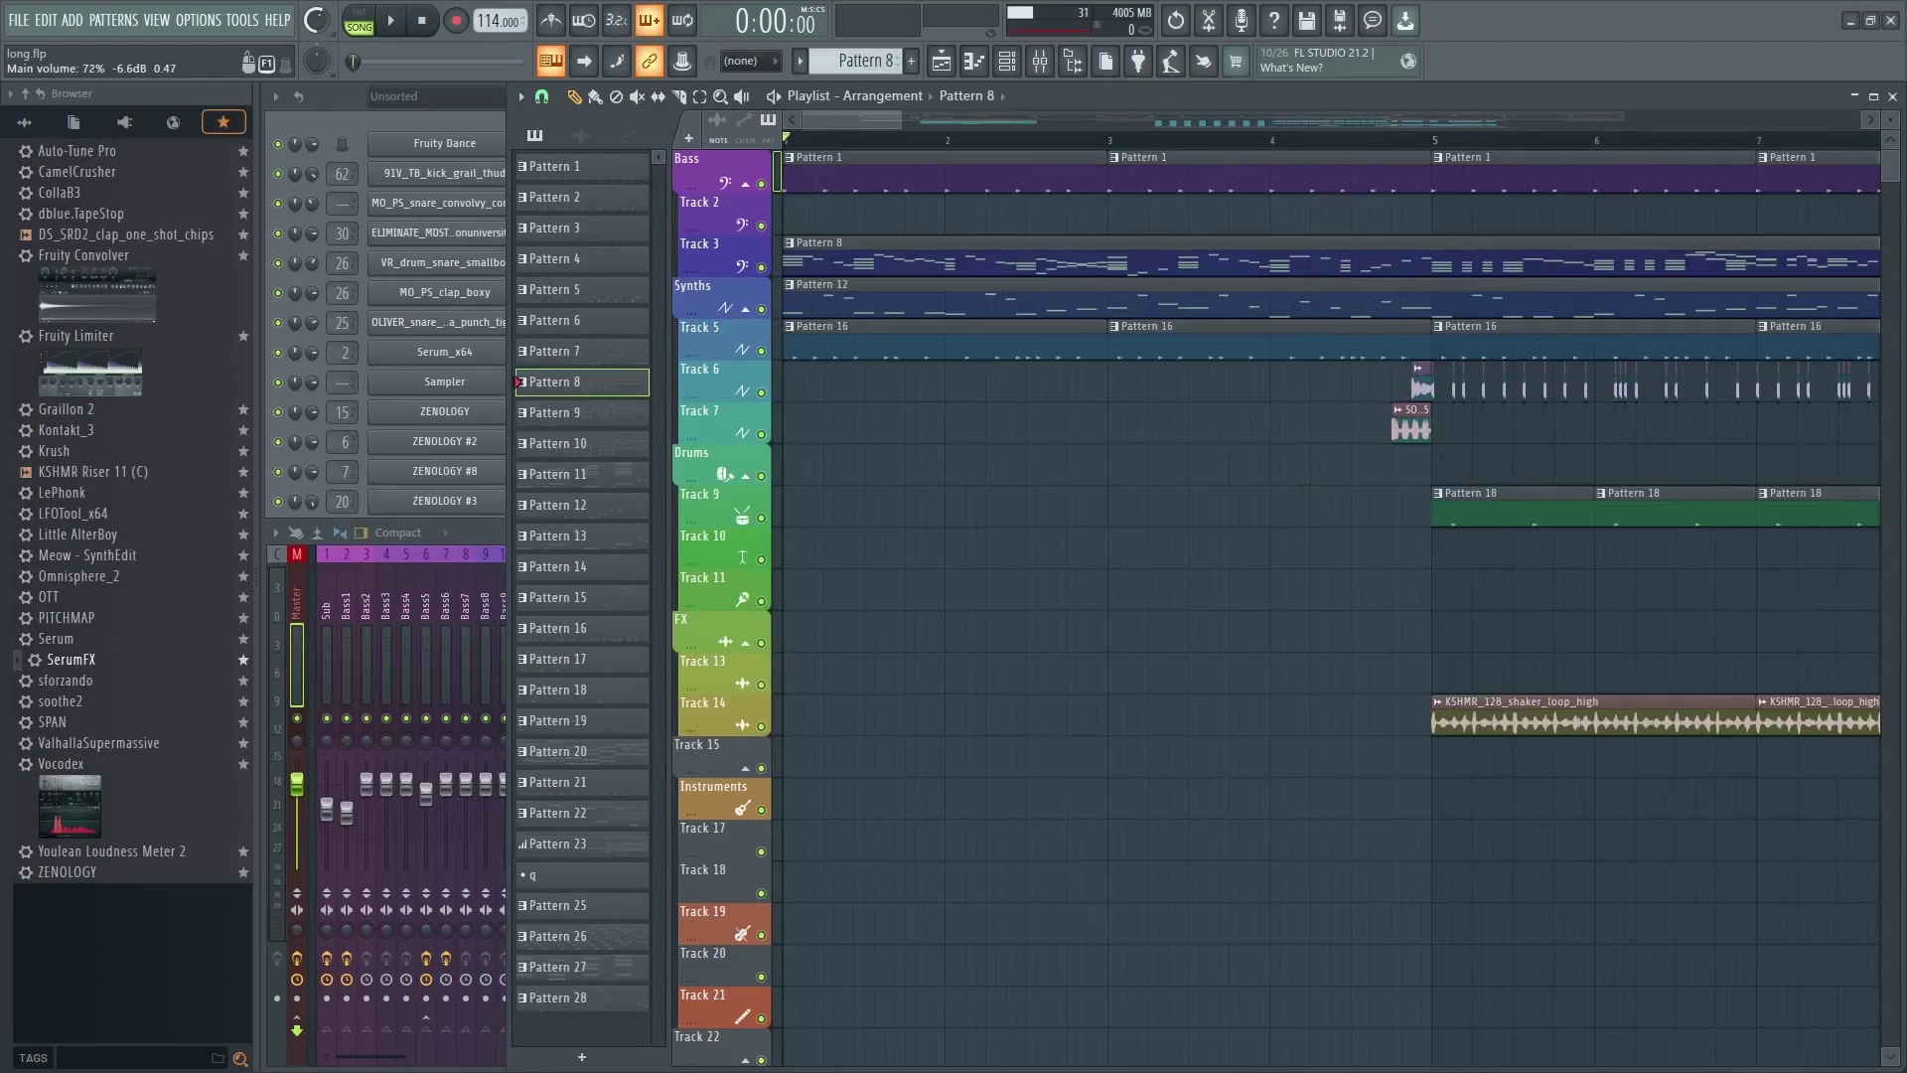
key("space")
scroll(765, 370, "up", 2)
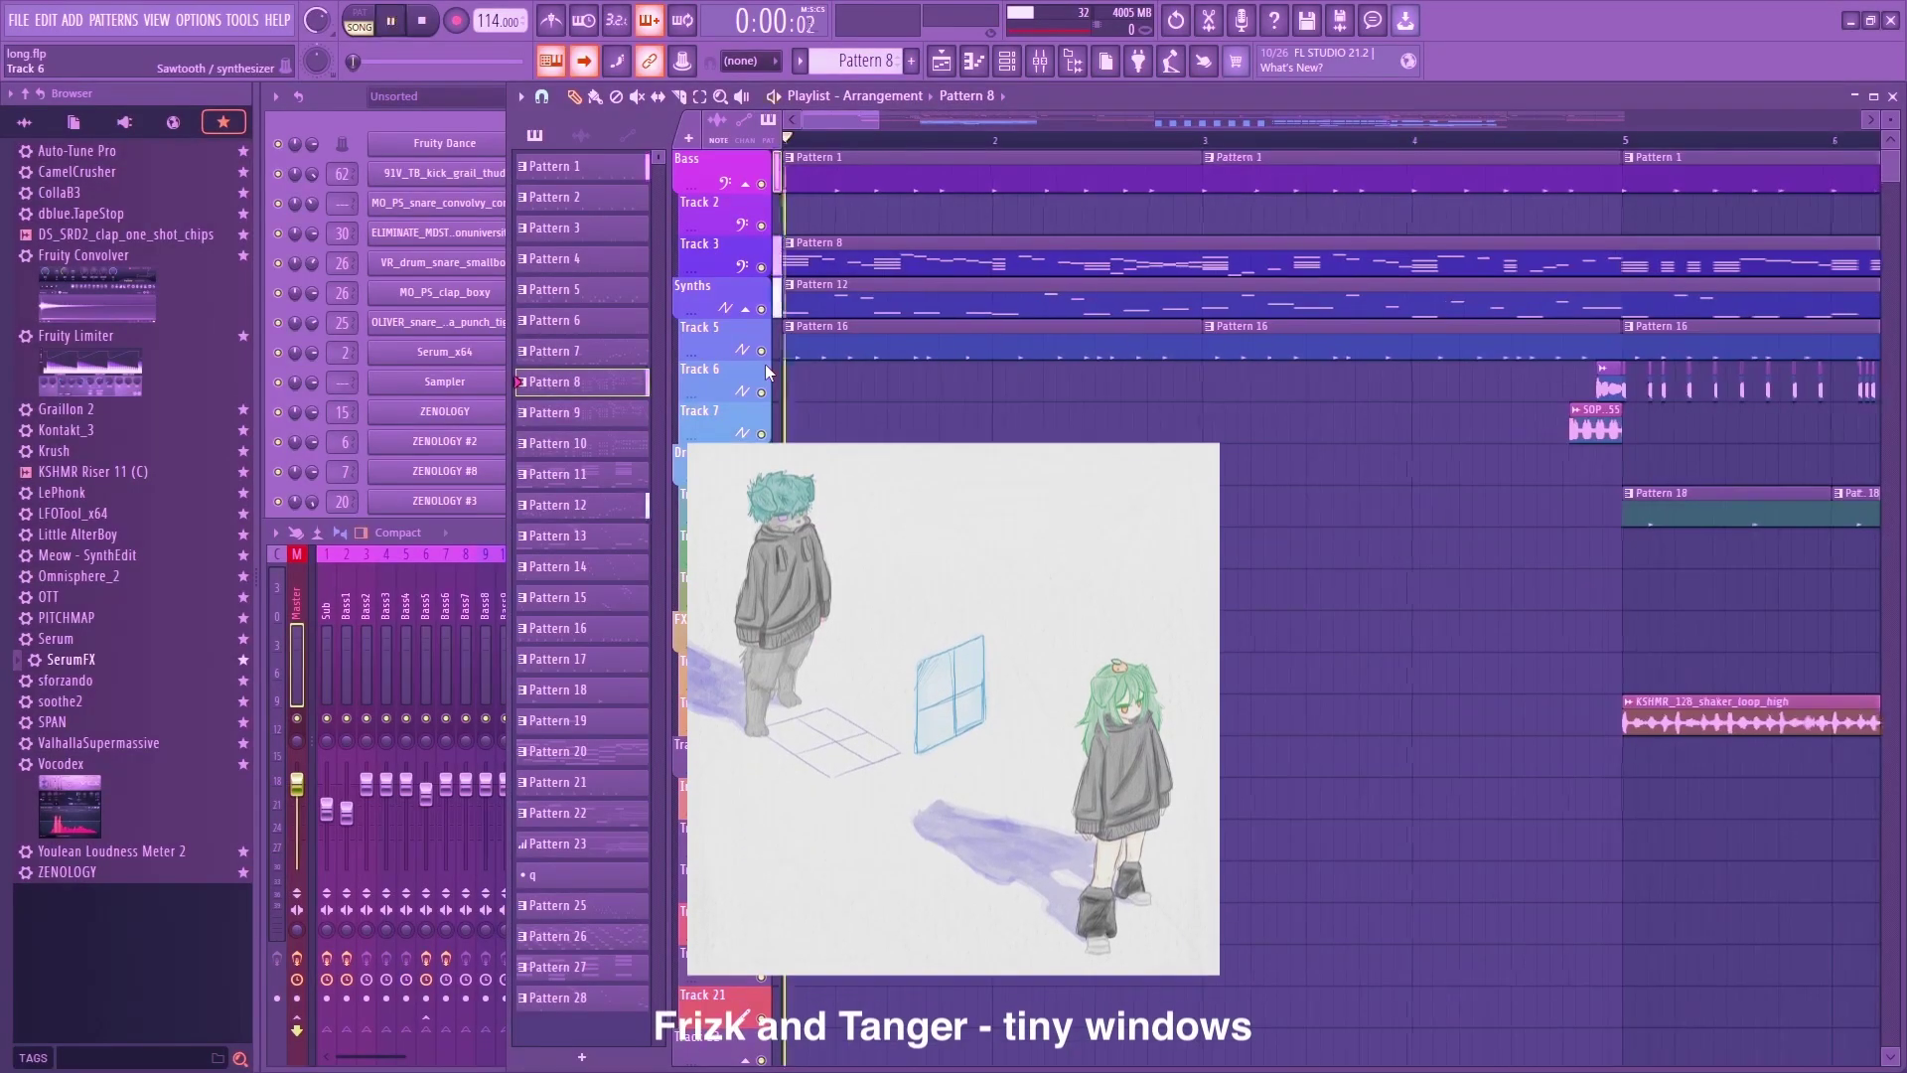